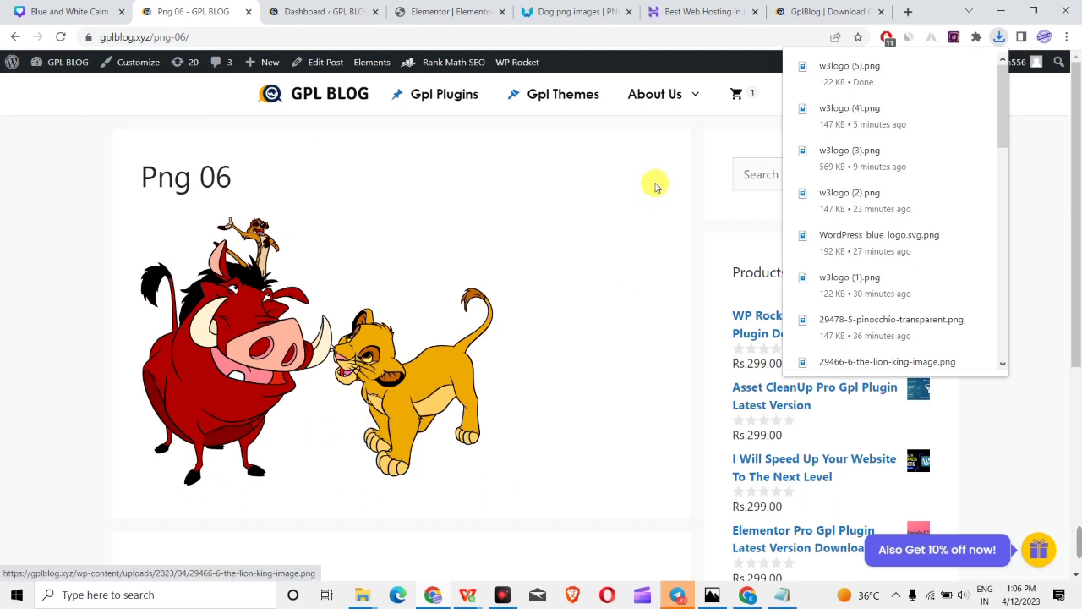
- Return from the Png 06 post to the PNG images download page and look through its image posts
left_click(698, 161)
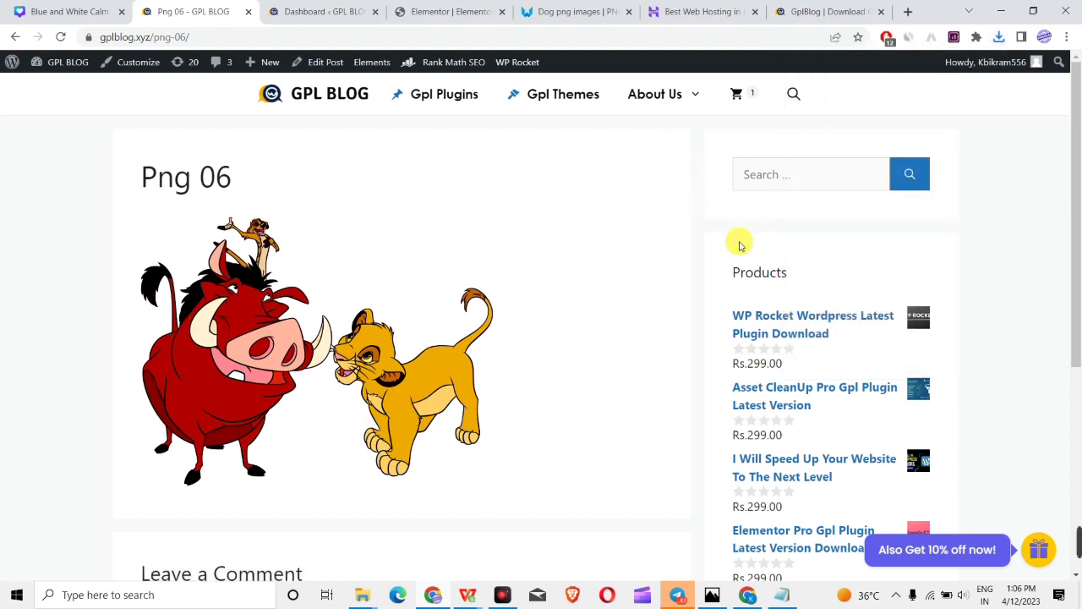
left_click(14, 37)
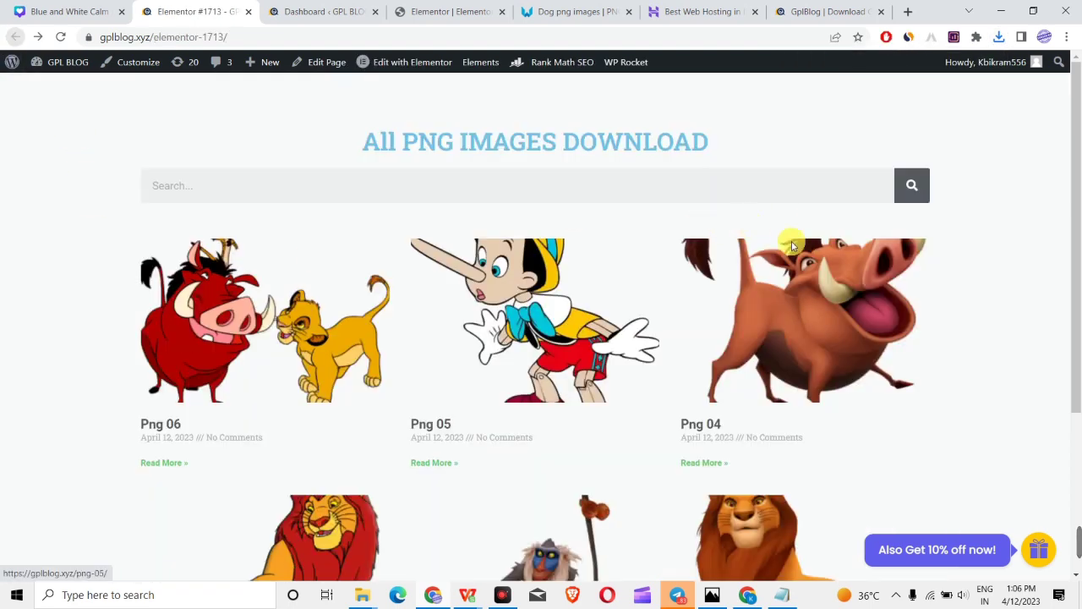
scroll(664, 383, "down", 3)
scroll(357, 400, "down", 1)
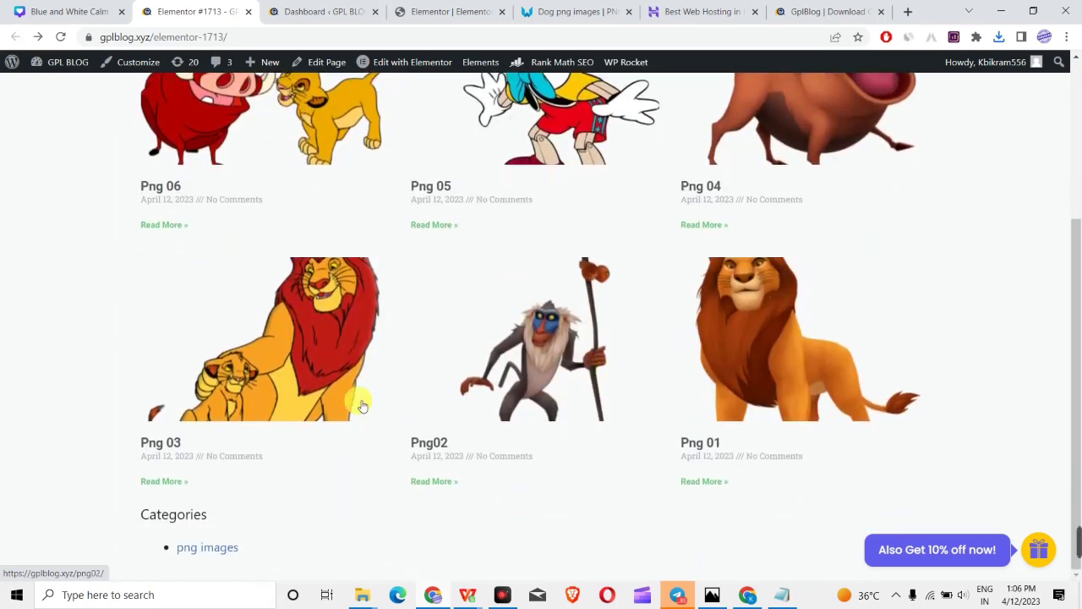
scroll(942, 315, "up", 3)
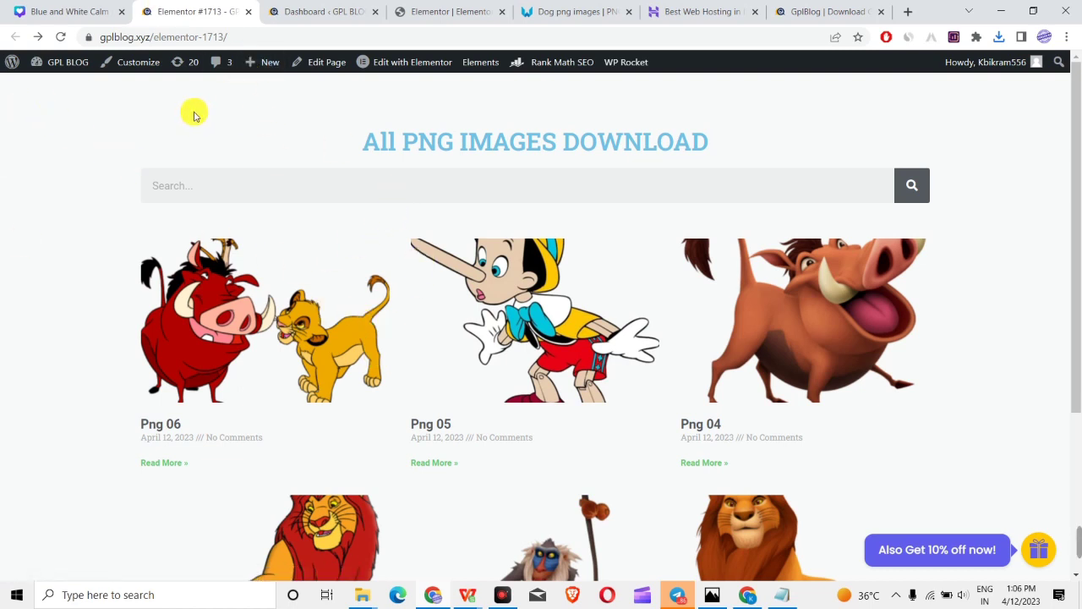
- Open the site's WordPress admin area and look through the list of installed plugins
left_click(12, 62)
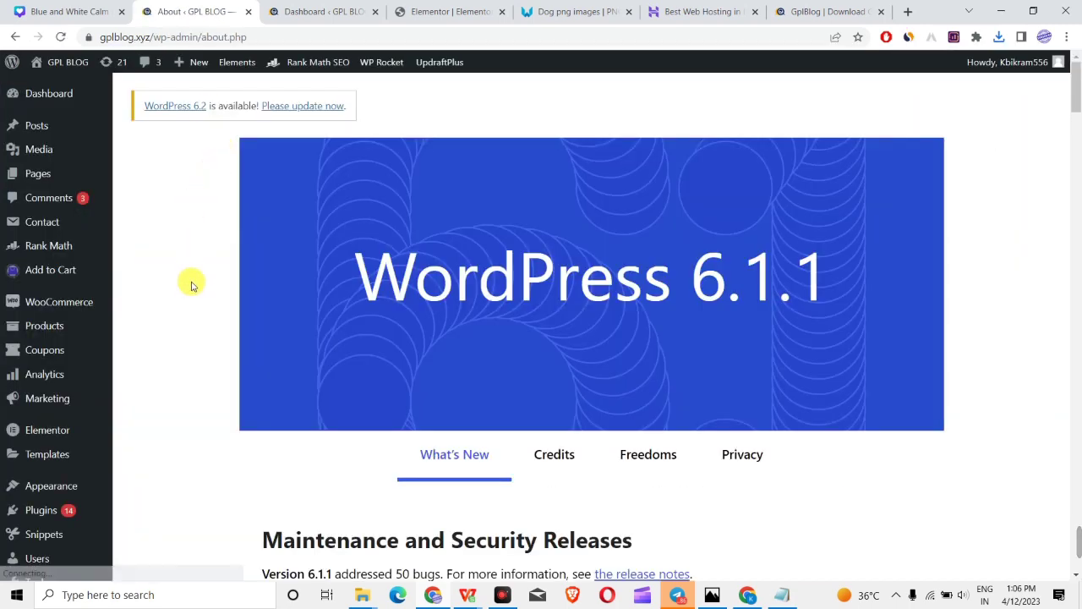
scroll(193, 282, "down", 2)
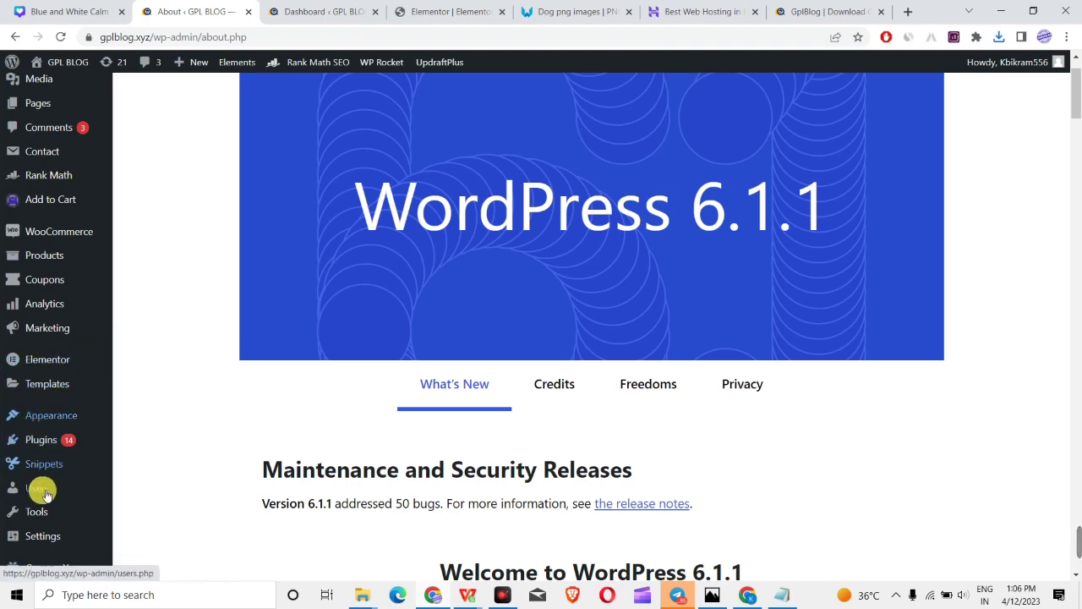
left_click(553, 404)
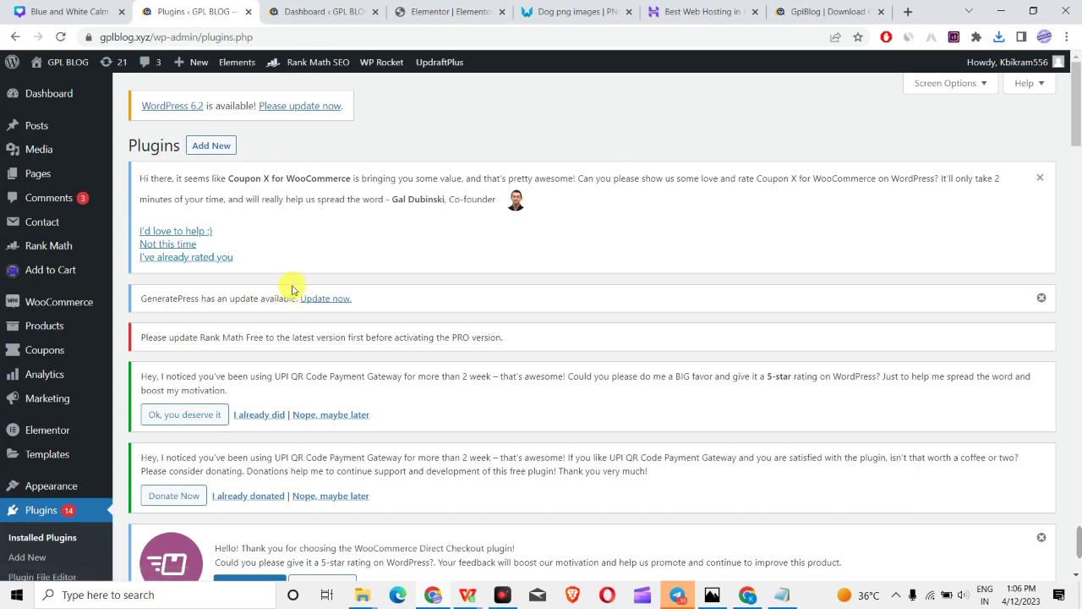
scroll(590, 231, "down", 5)
scroll(589, 229, "down", 5)
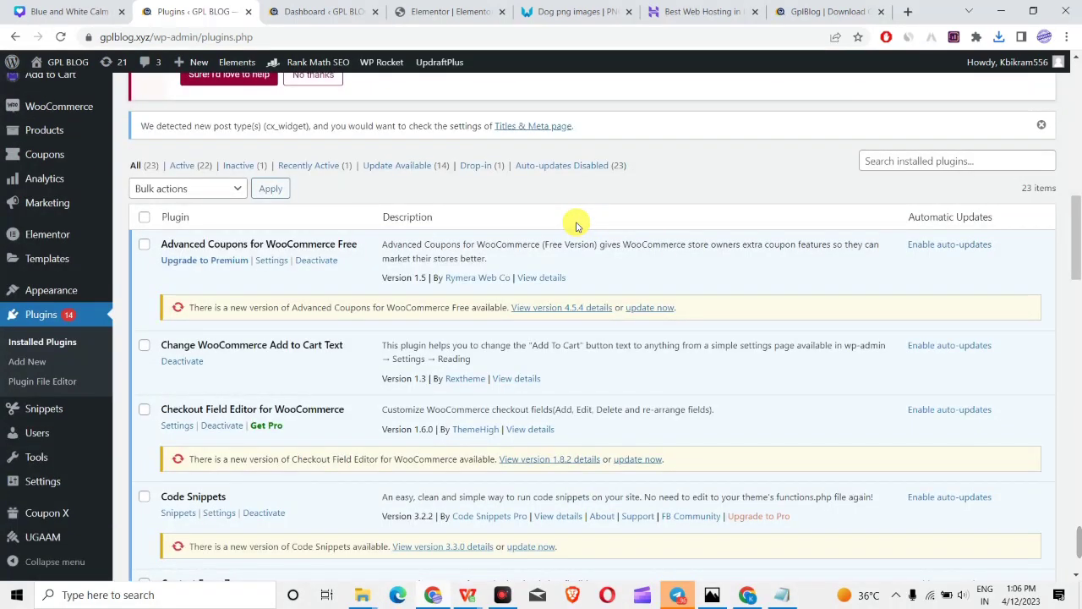
scroll(684, 410, "up", 10)
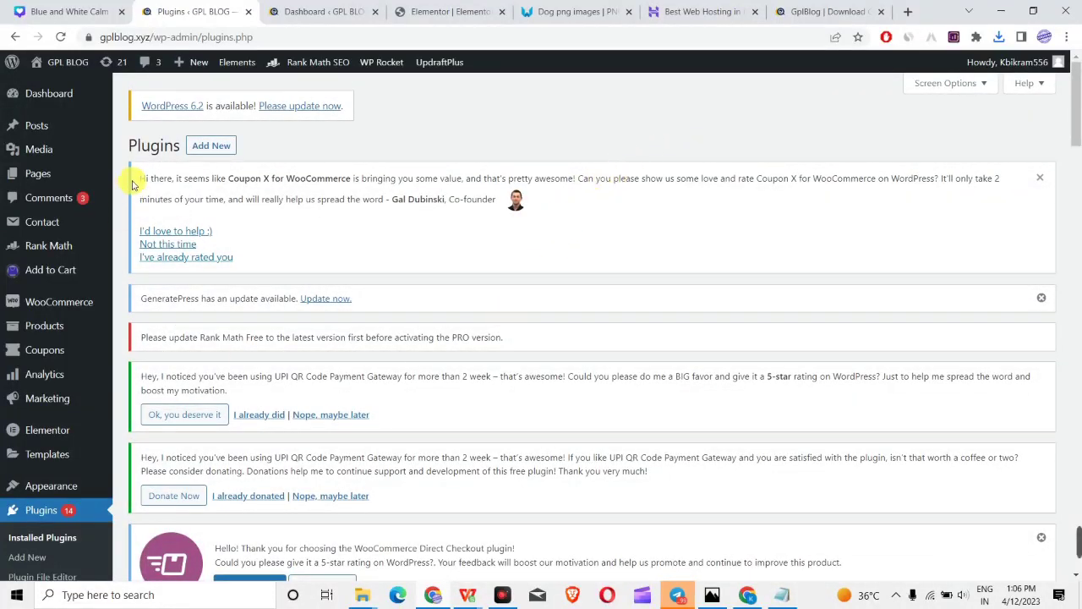
- Create a new WordPress page in a separate browser tab and title it "png website"
mouse_move(45, 176)
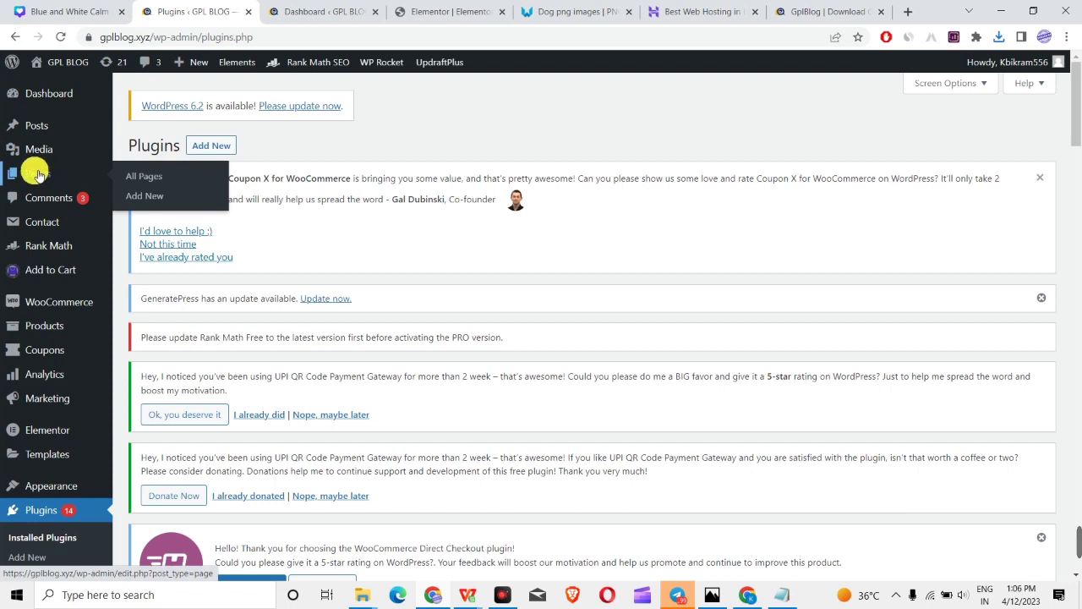
right_click(144, 197)
left_click(206, 208)
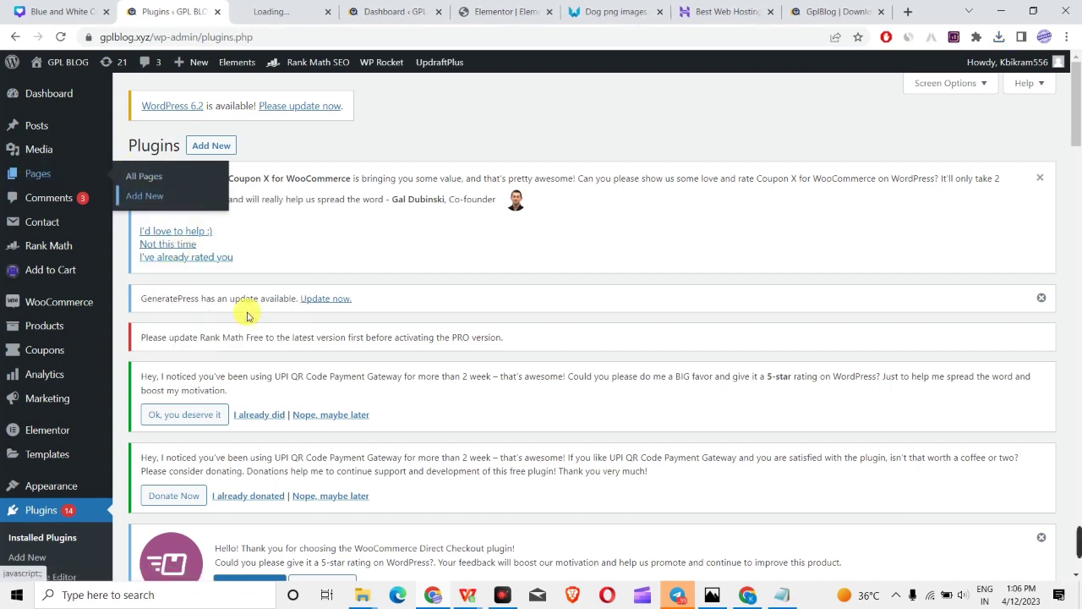
left_click(280, 8)
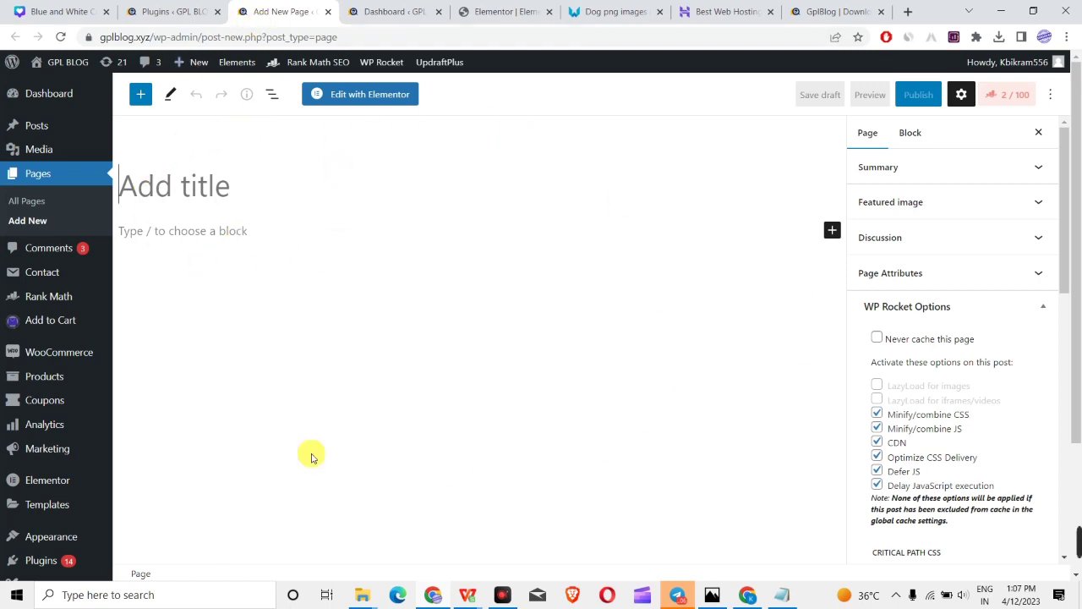
scroll(339, 440, "down", 2)
scroll(736, 444, "up", 2)
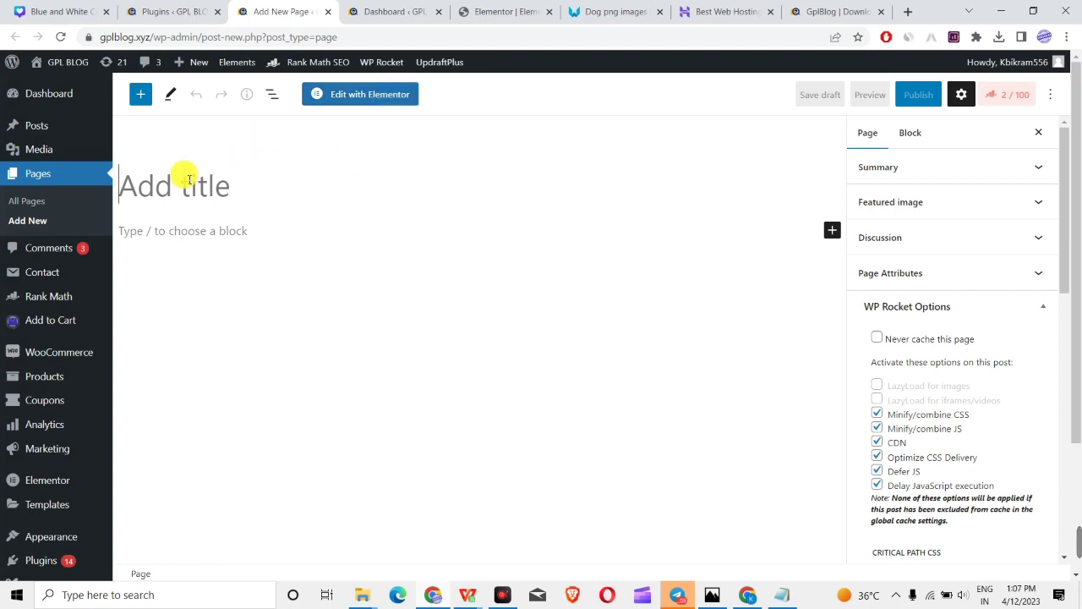
type("png website")
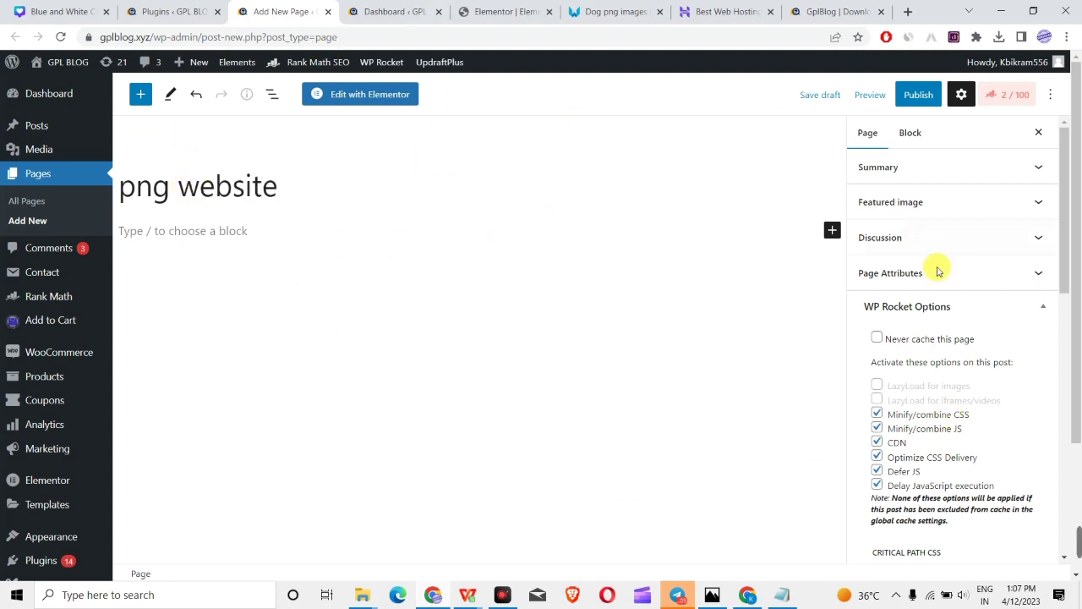
- Disable the Content Title element for the page and open the page in the Elementor editor
scroll(947, 381, "down", 8)
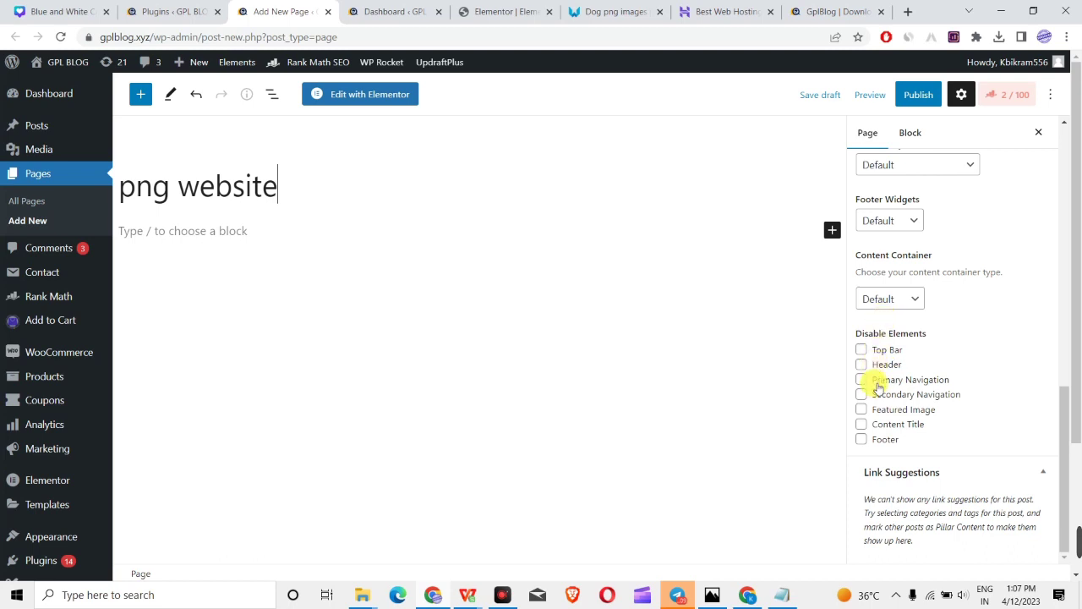
left_click(861, 425)
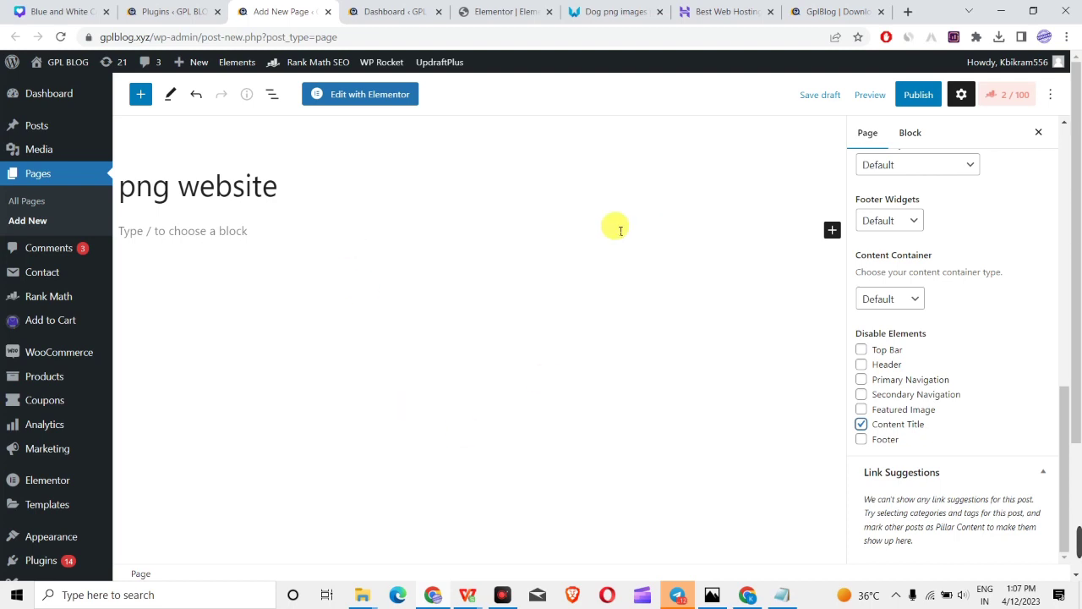
left_click(358, 99)
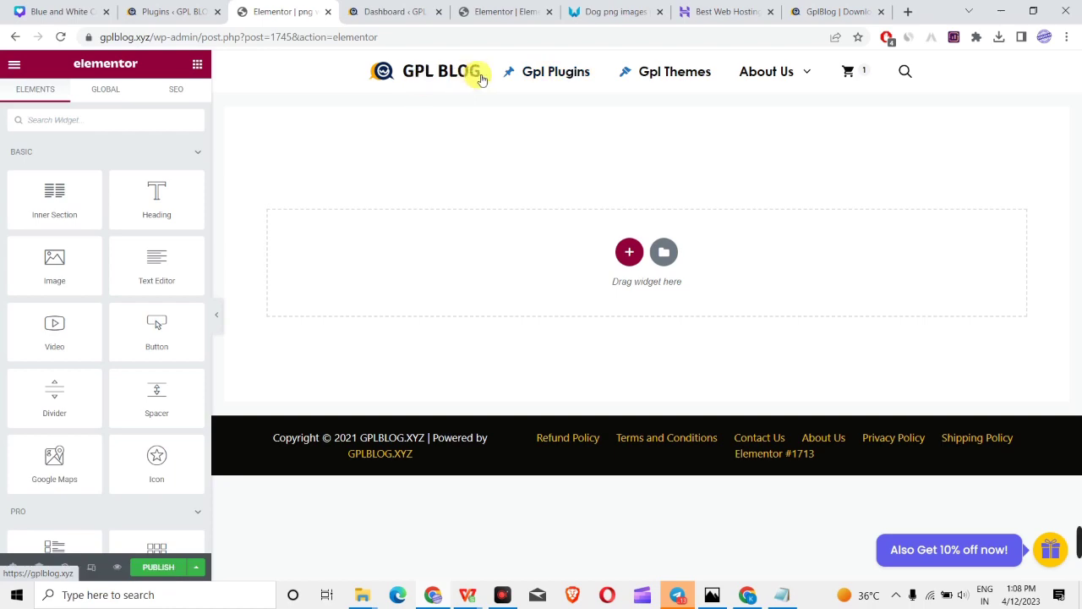
- Review the layout of the finished PNG images download page in its Elementor tab, then return to the new page's editor
mouse_move(837, 97)
left_click(169, 11)
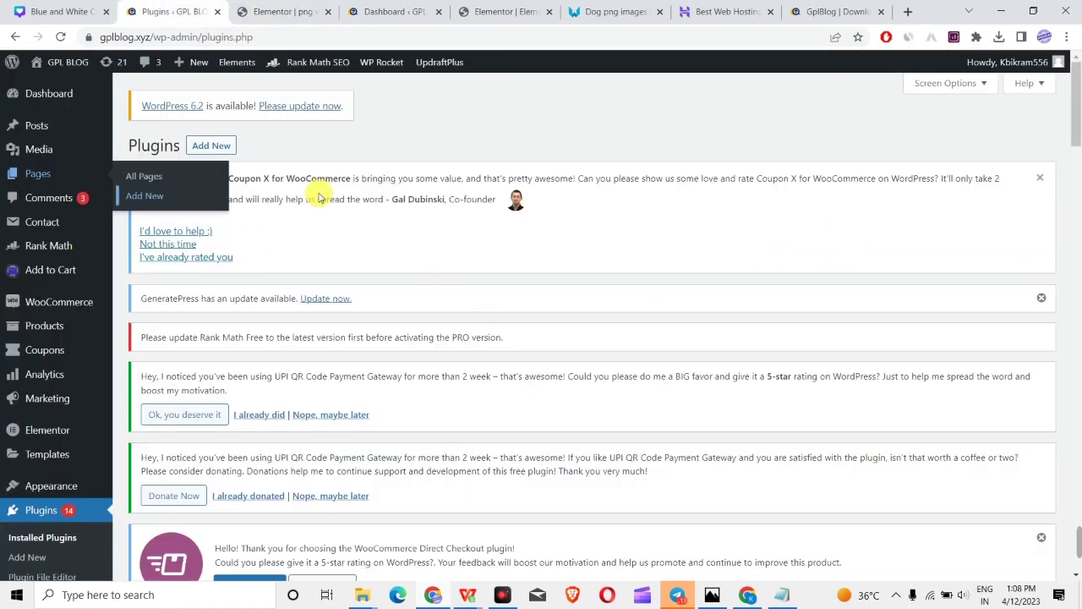
left_click(283, 11)
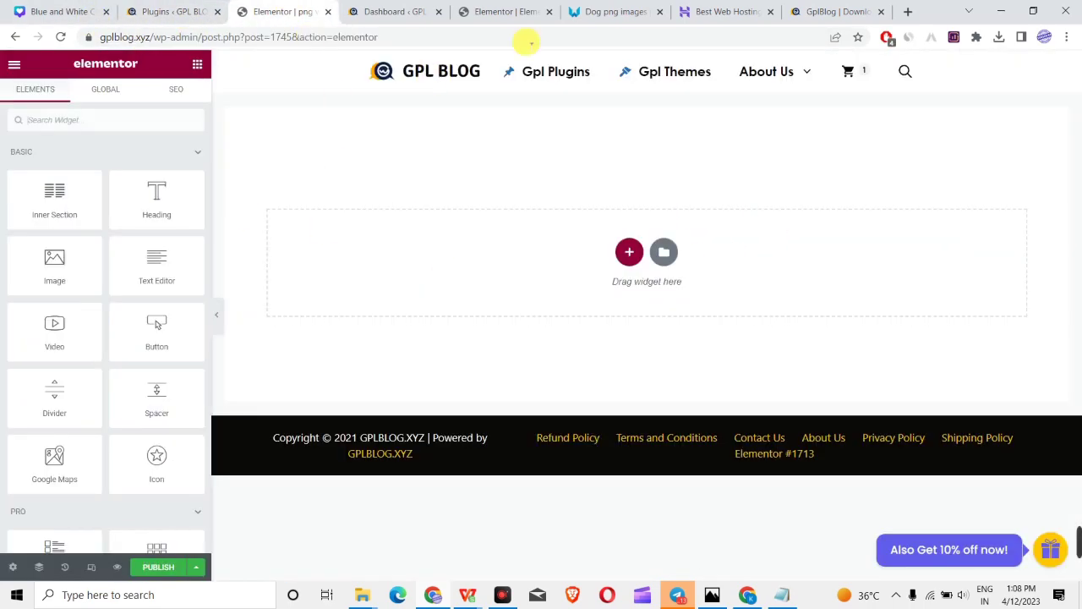
left_click(385, 11)
left_click(506, 11)
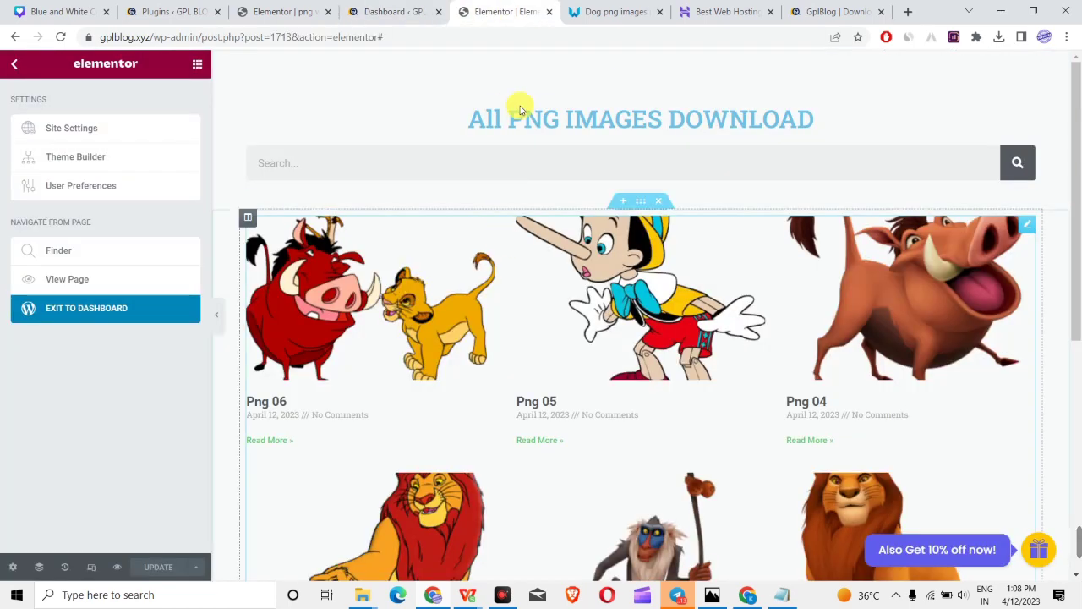
scroll(841, 481, "down", 5)
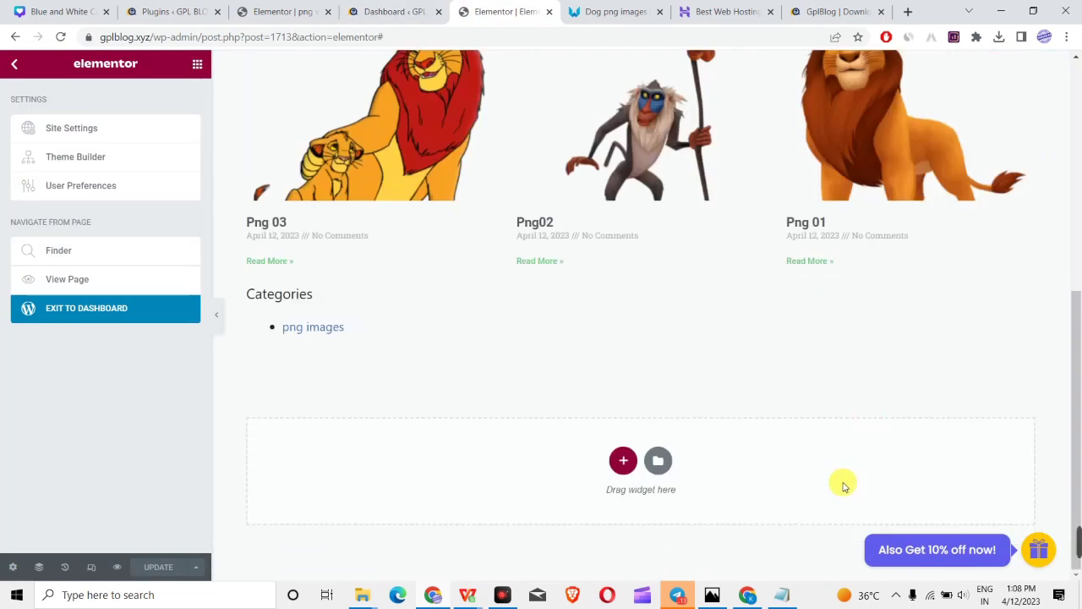
scroll(702, 438, "up", 5)
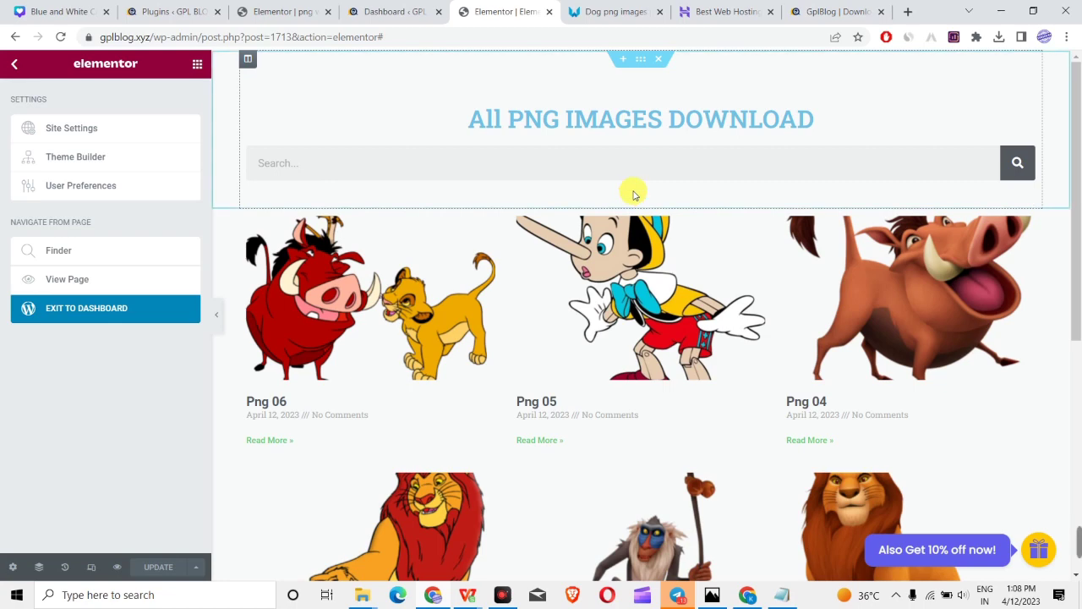
left_click(386, 10)
left_click(275, 10)
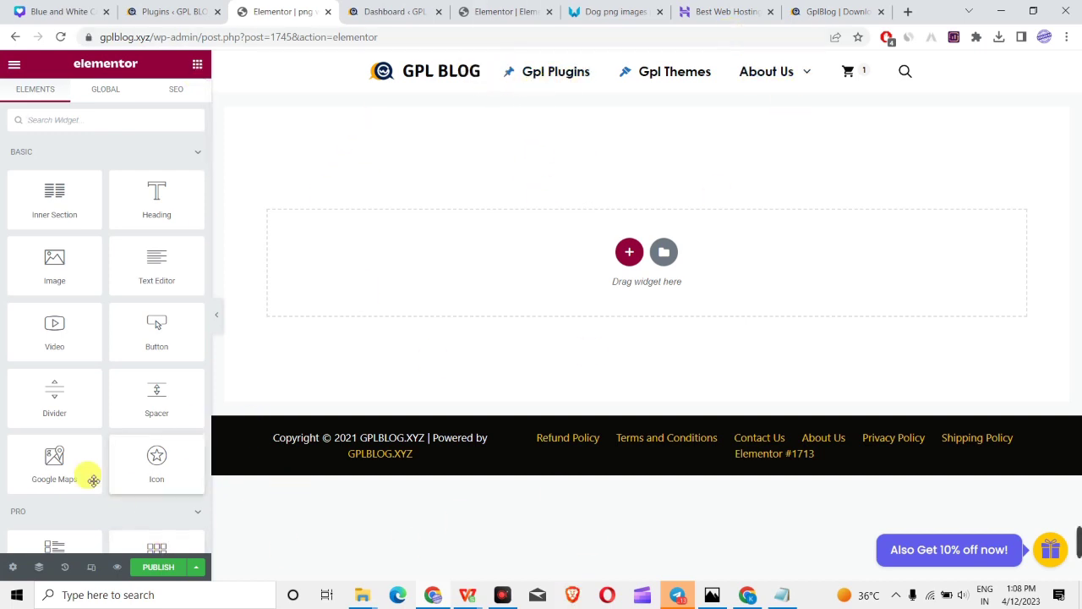
- Set the new page's layout to Elementor Canvas in its page settings
left_click(12, 567)
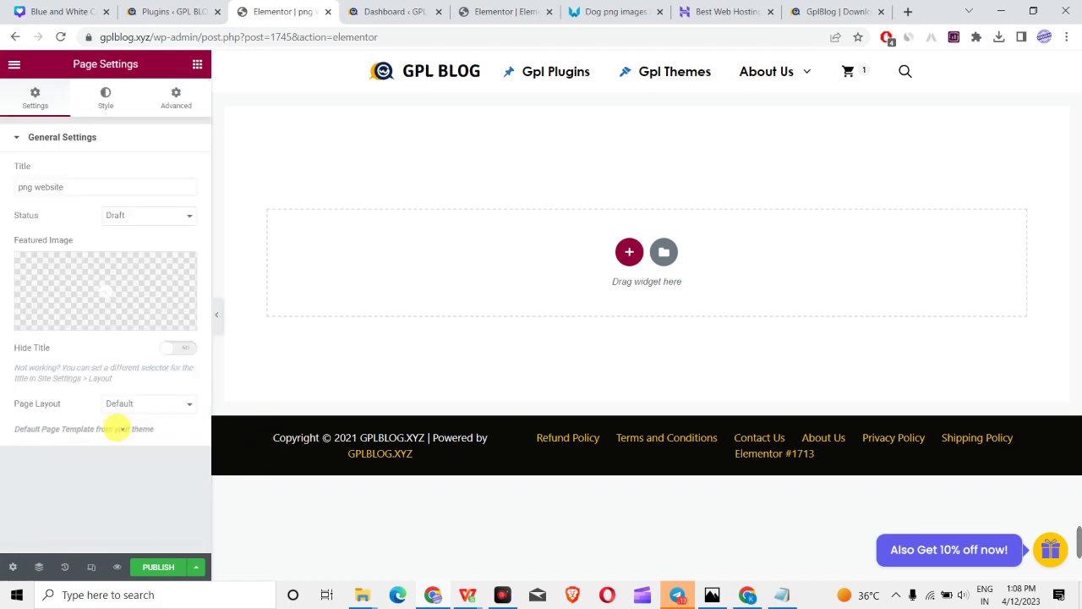
left_click(125, 408)
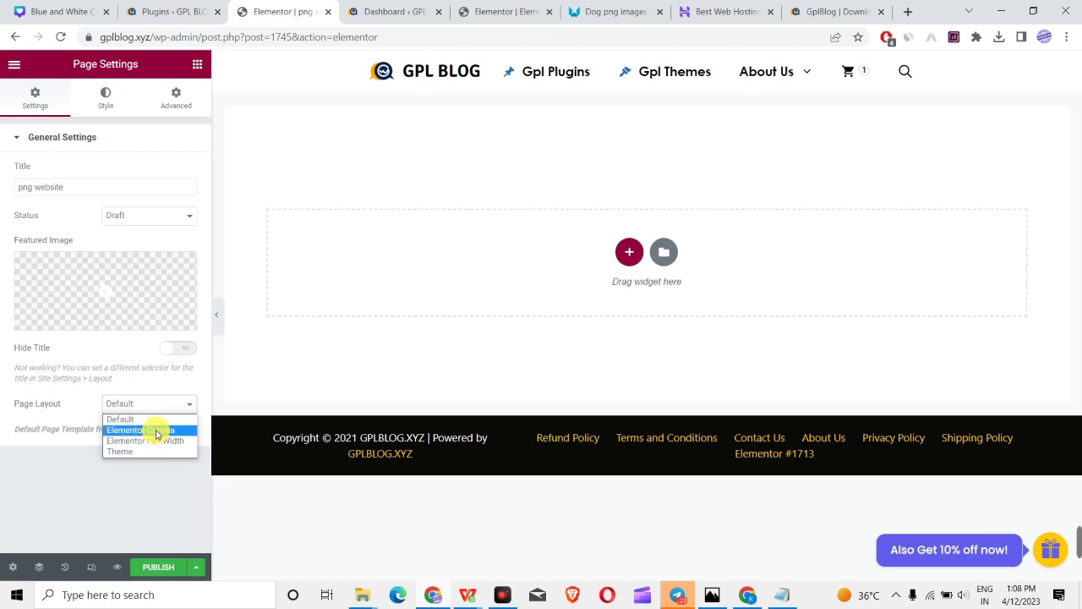
left_click(156, 431)
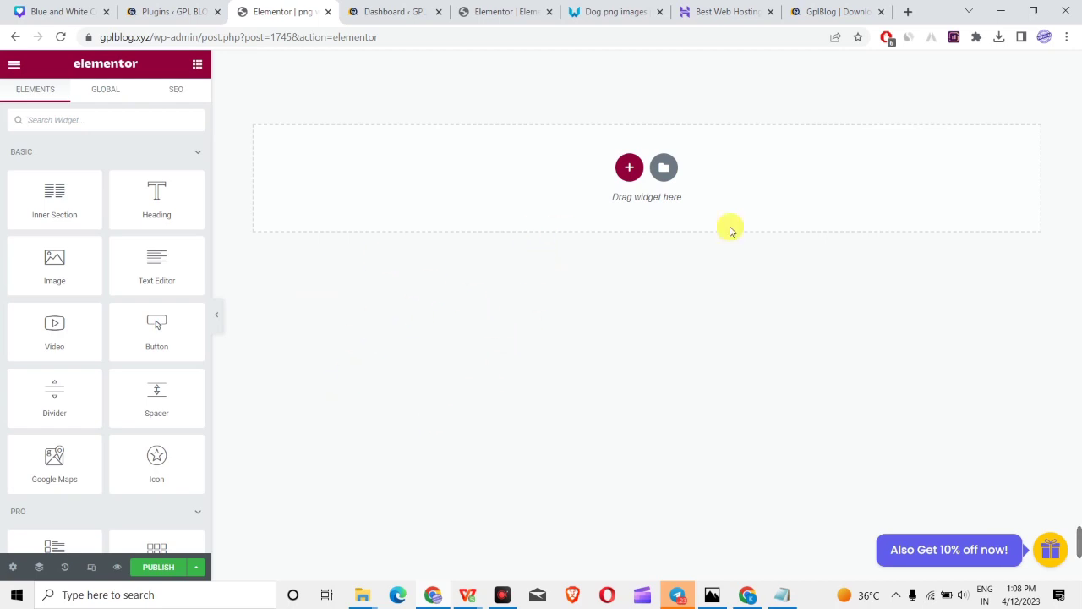
- Add a single-column section to the empty page and place a Heading widget in it
left_click(630, 170)
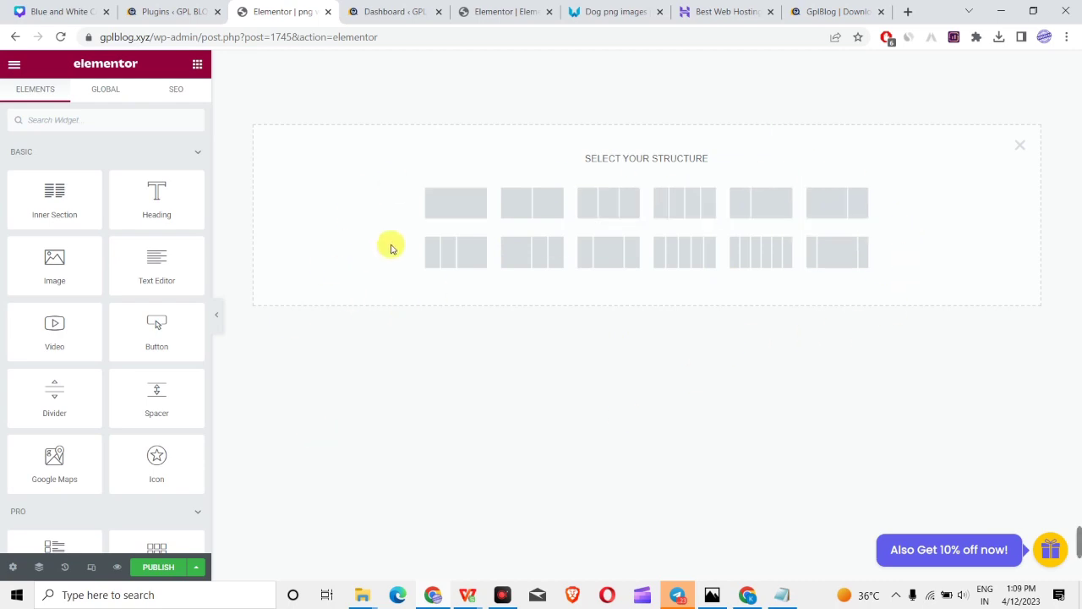
left_click(451, 215)
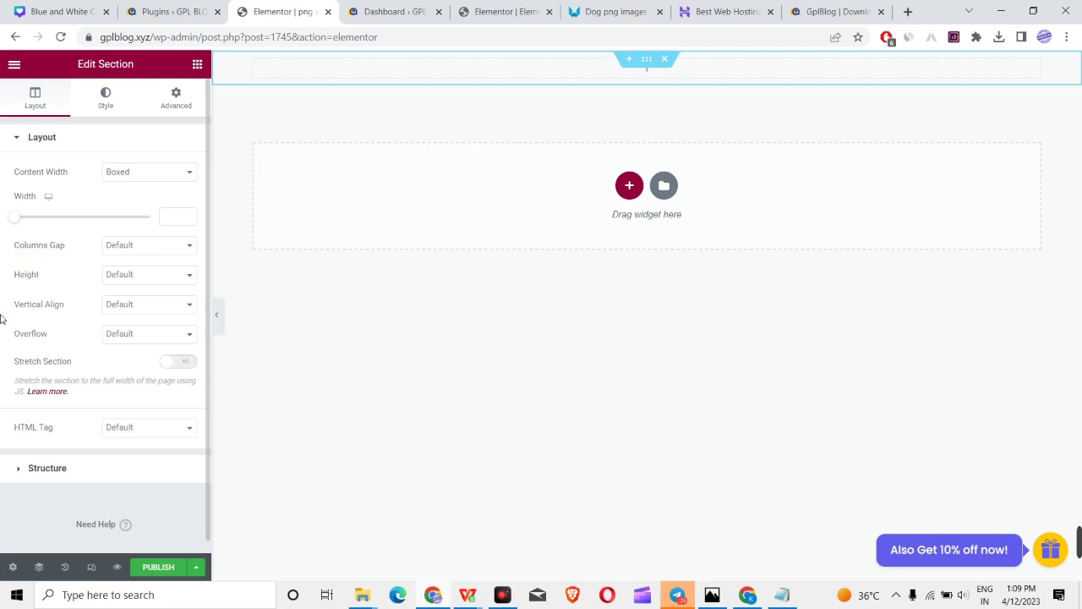
left_click(197, 68)
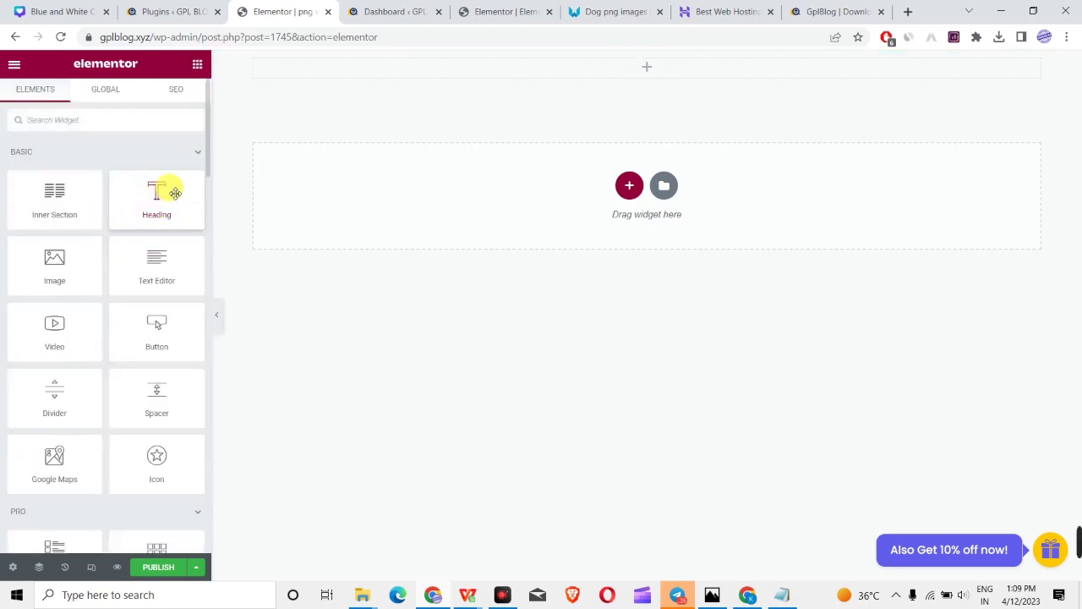
left_click_drag(159, 203, 596, 67)
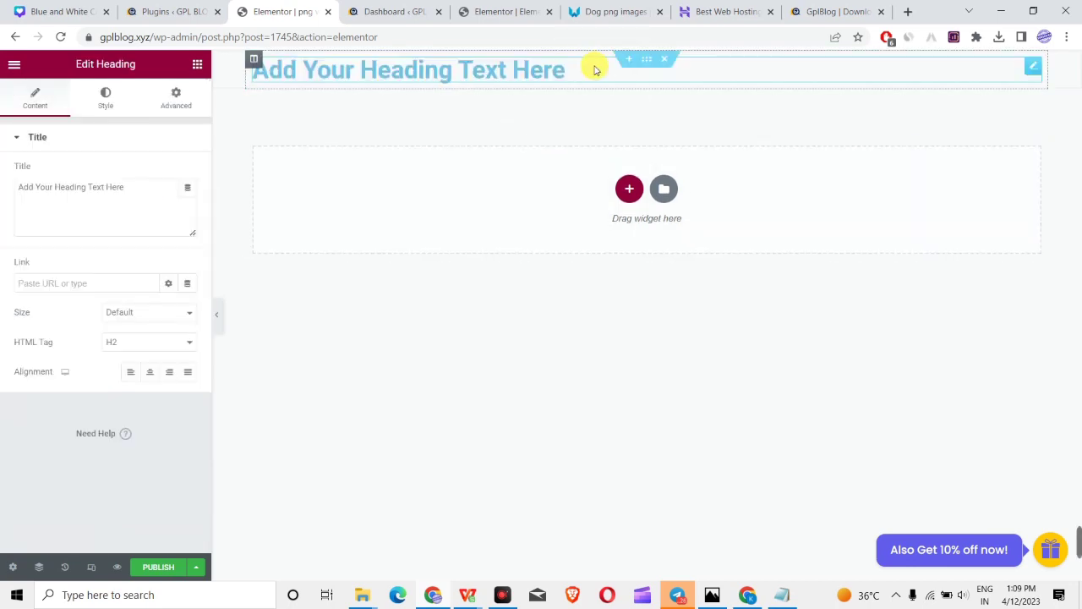
- Replace the heading's placeholder text with "All type of png images available here" and center-align it
triple_click(545, 64)
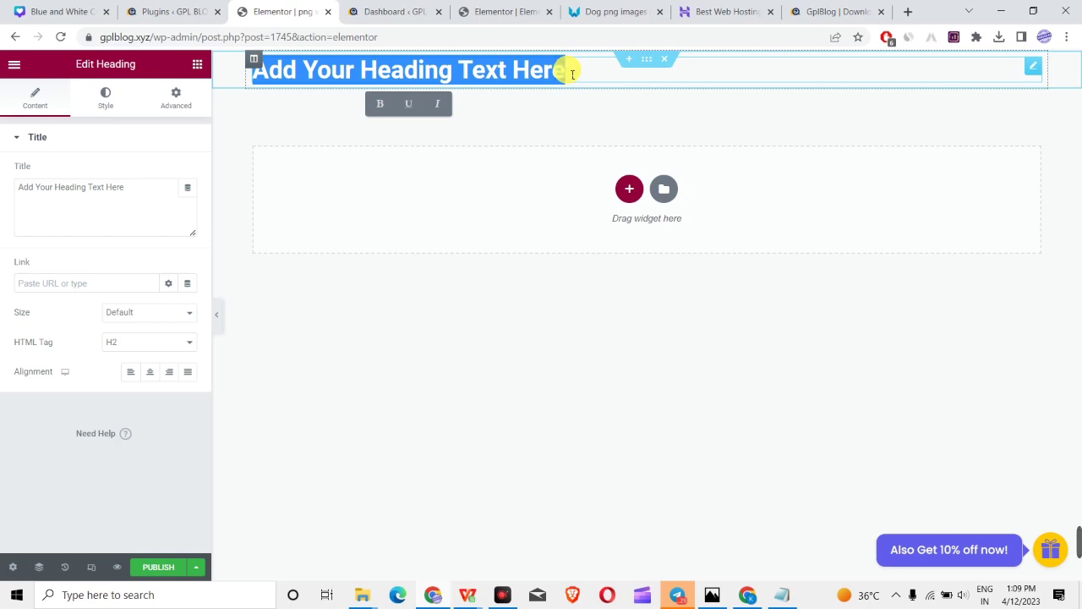
type("All")
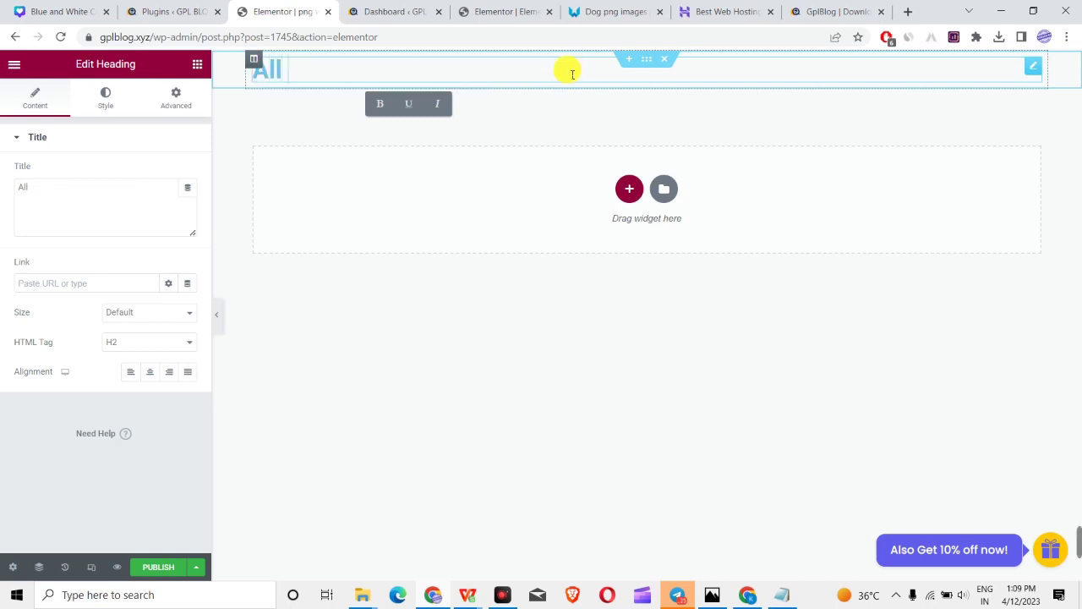
type(" type of png images available here")
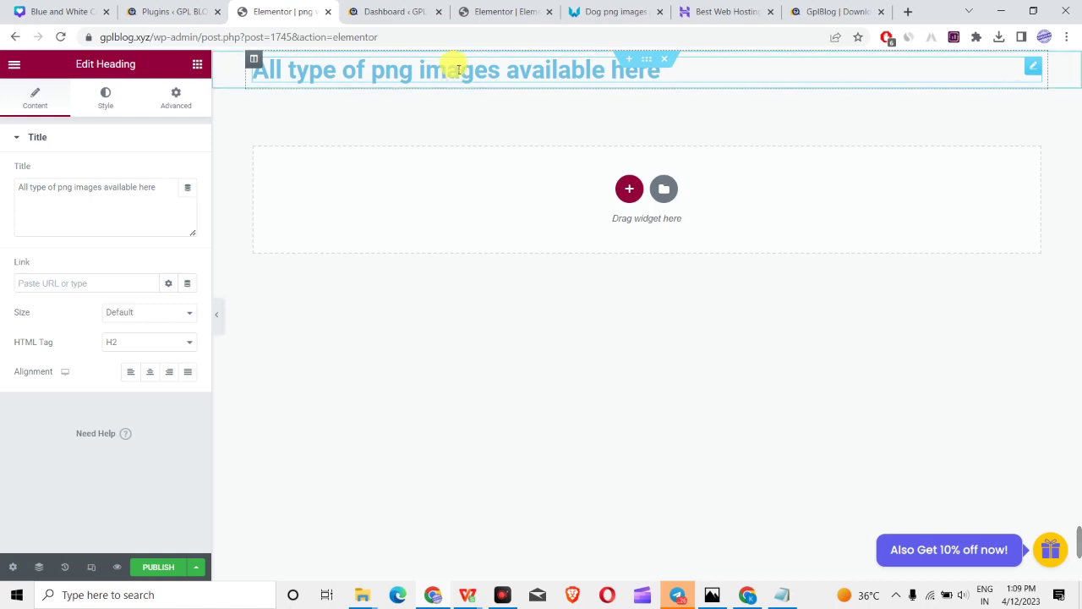
triple_click(300, 75)
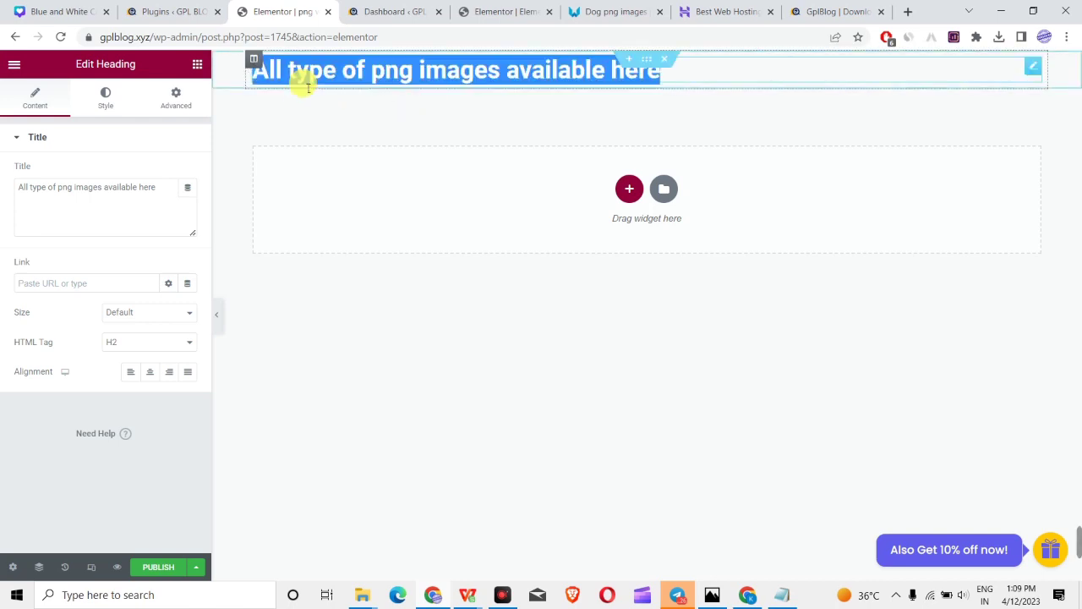
left_click(154, 375)
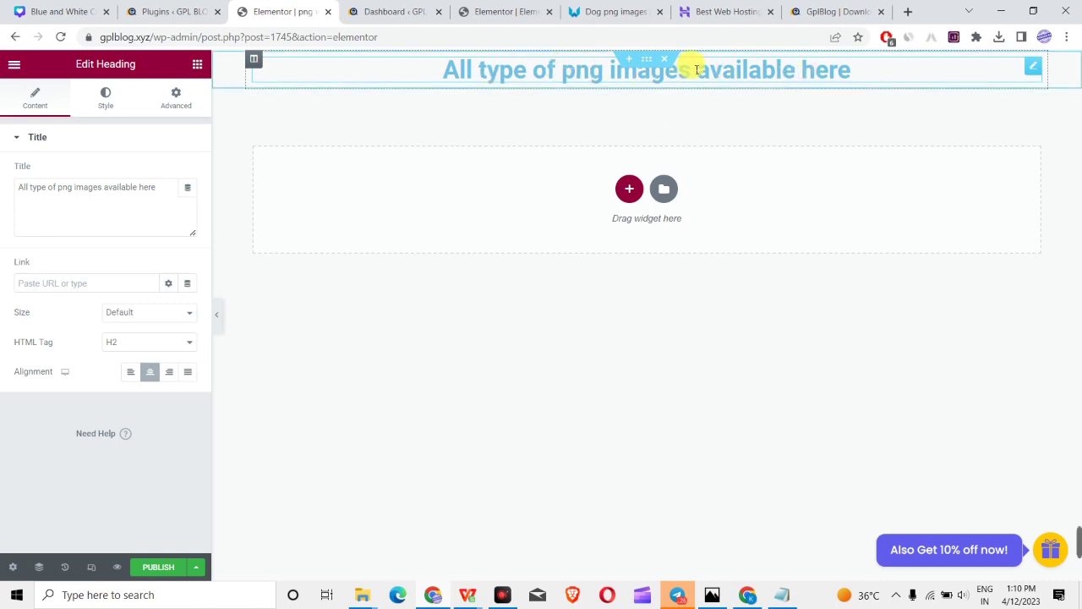
- Capitalize the remaining words of the heading except "of" so it reads "All Type of Png Images Available Here"
left_click(488, 70)
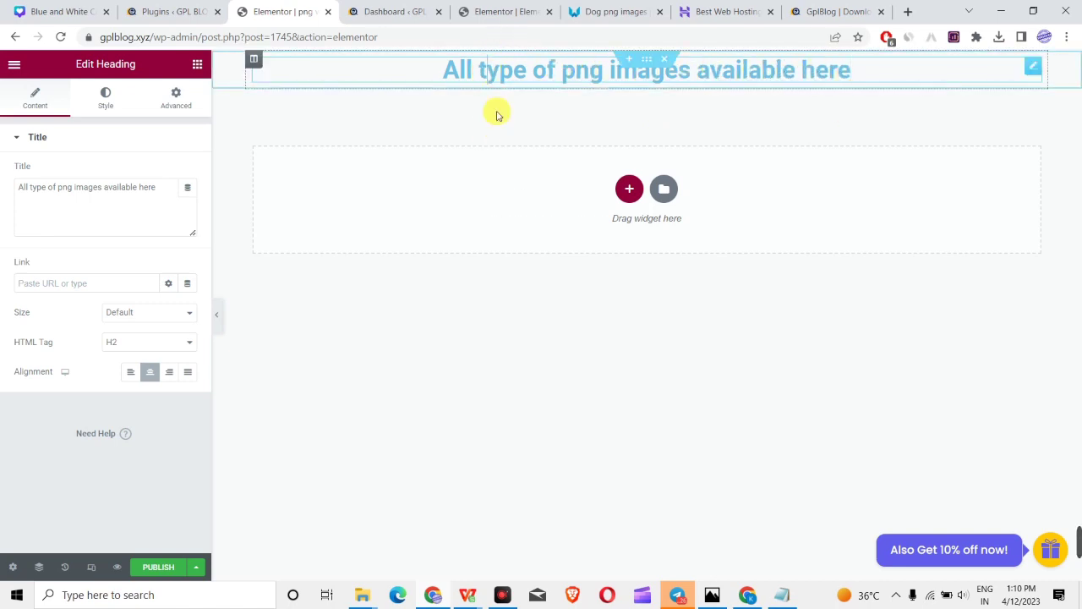
key("BackSpace")
type("T")
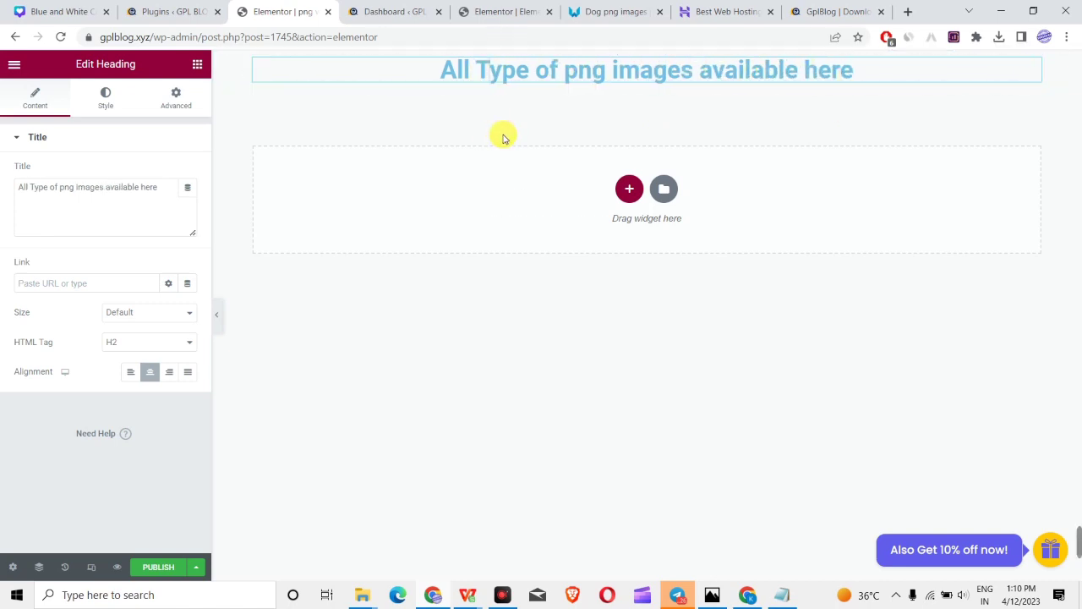
left_click(576, 71)
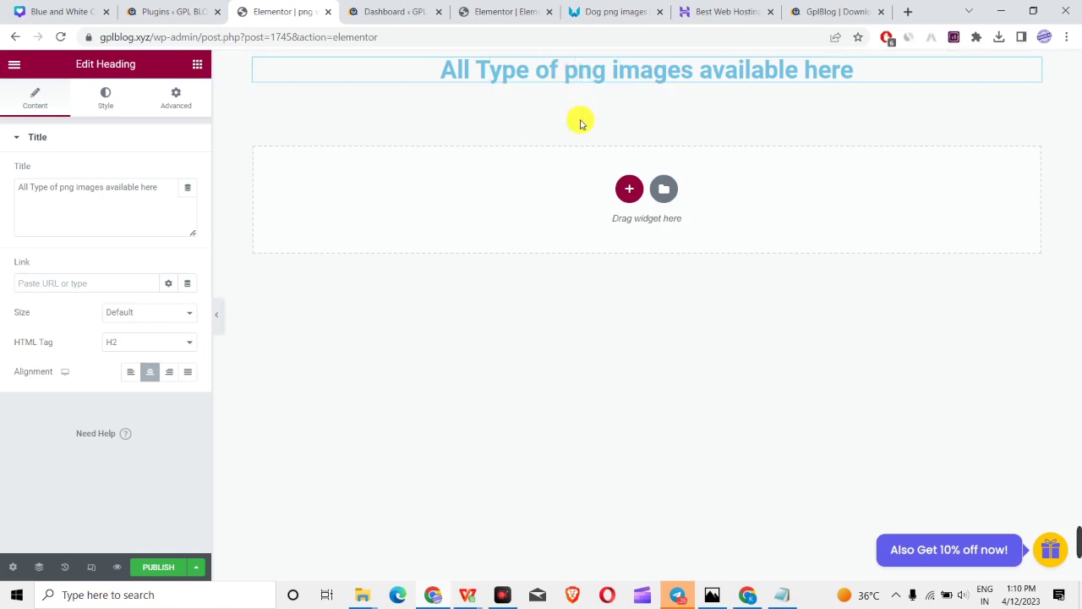
key("BackSpace")
type("P")
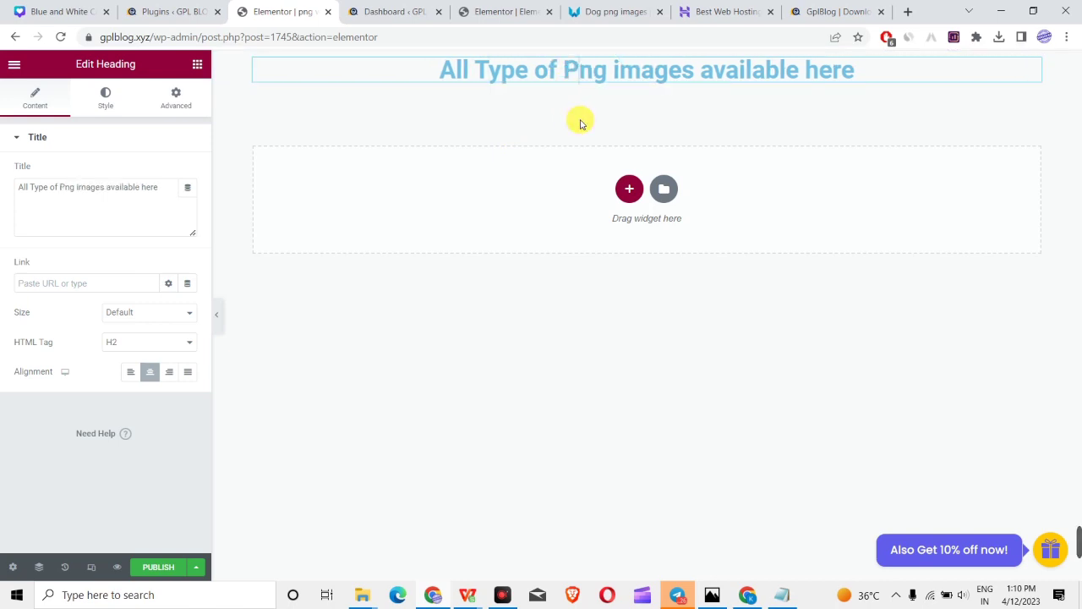
left_click(620, 76)
key("BackSpace")
type("I")
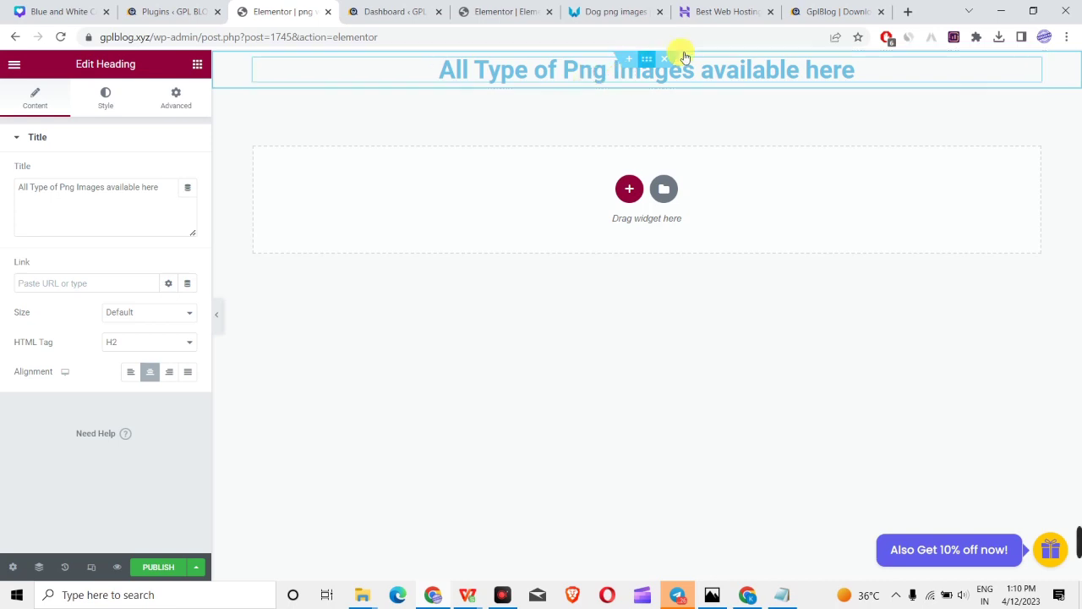
left_click(714, 71)
key("BackSpace")
type("A")
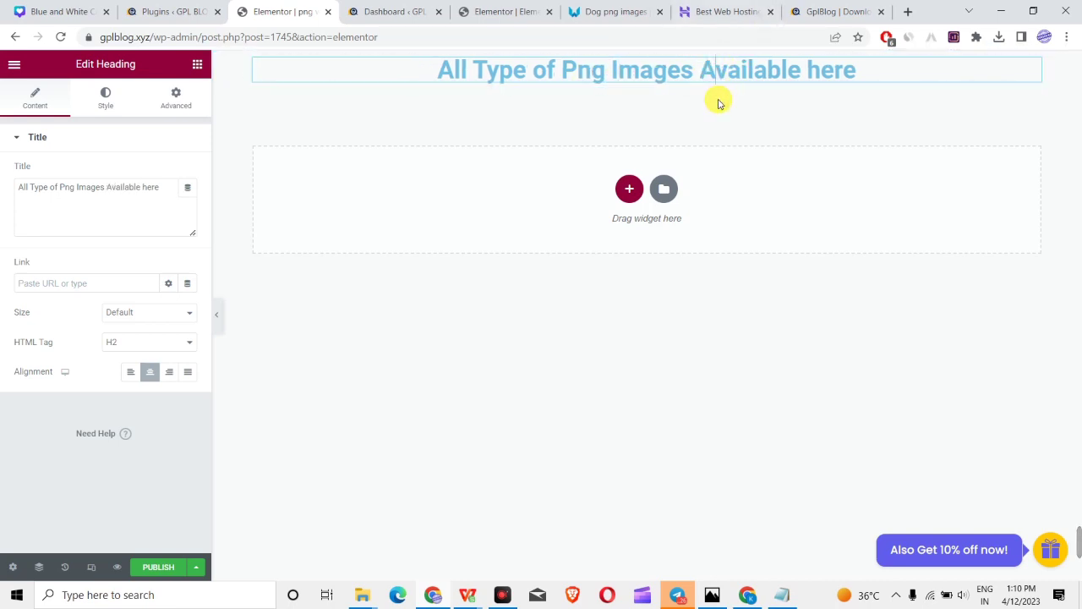
left_click(825, 75)
key("BackSpace")
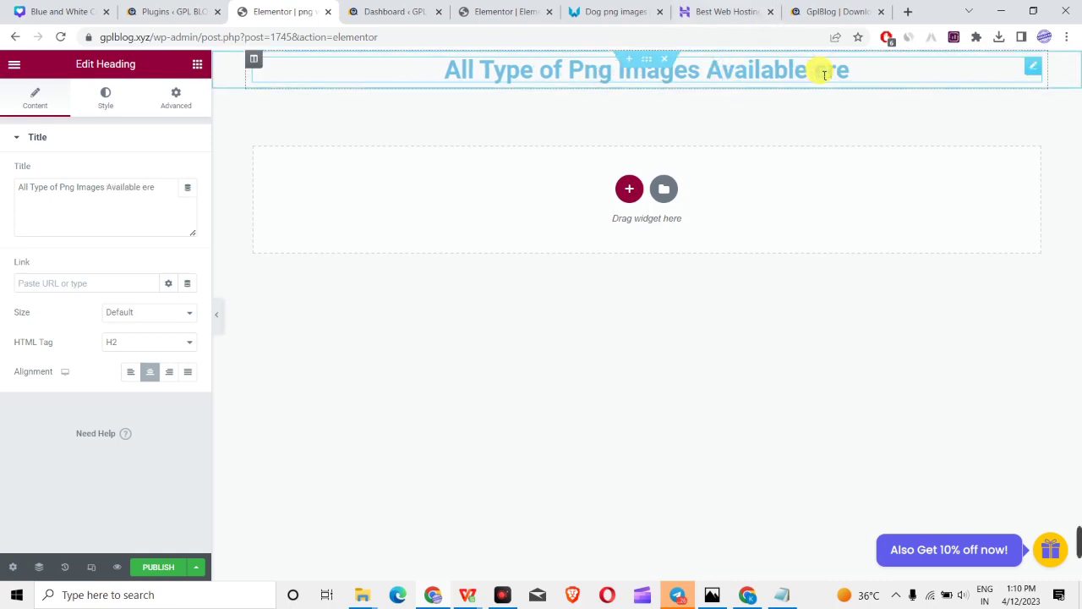
type("H")
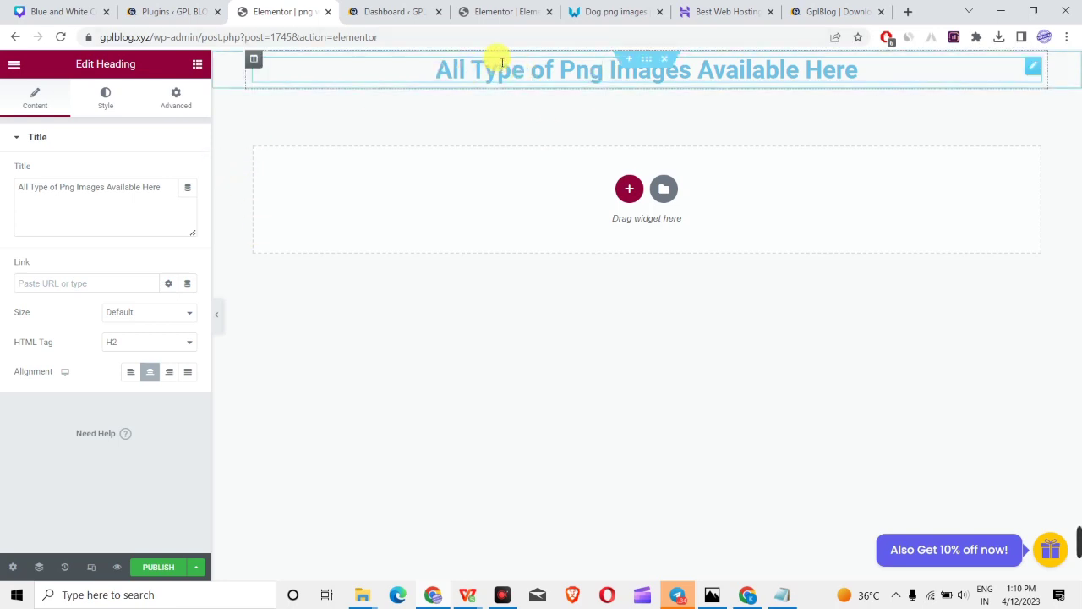
- Place a Spacer widget above the heading and reduce its space to 26 px
left_click(196, 65)
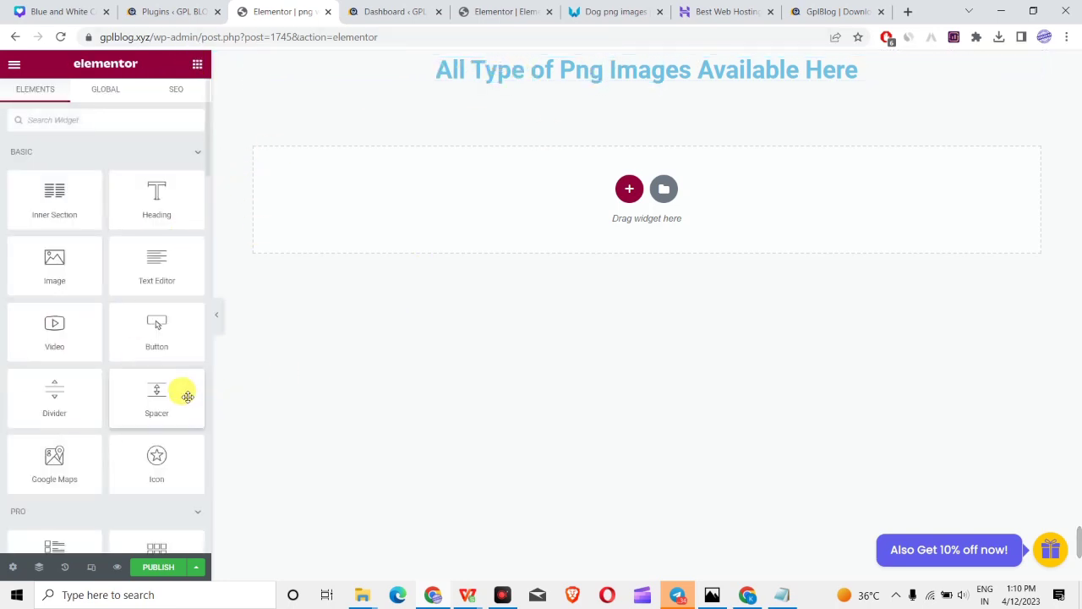
left_click_drag(162, 404, 210, 65)
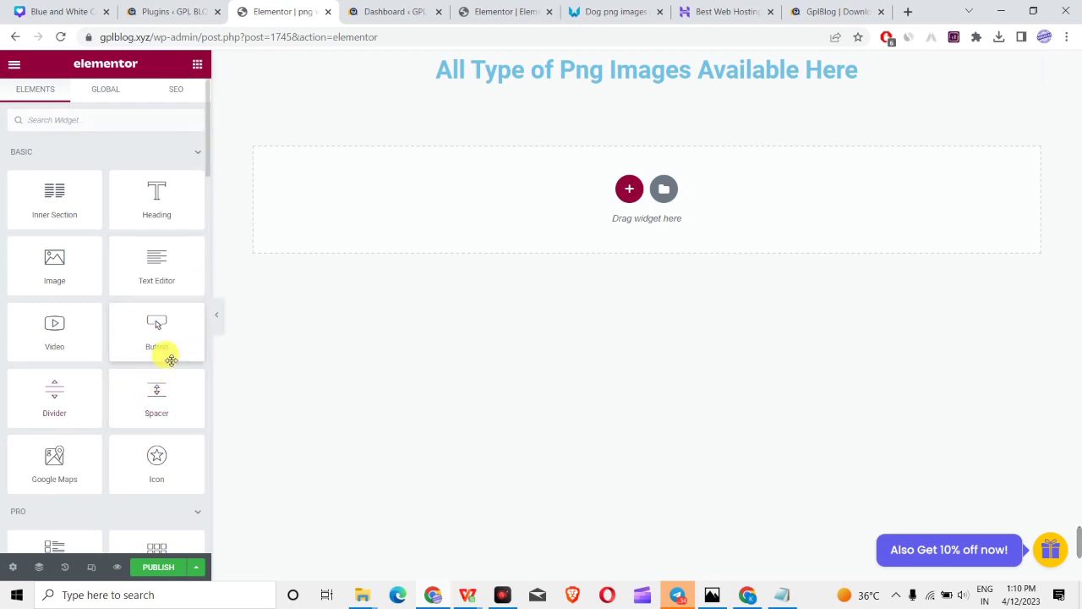
left_click_drag(161, 398, 563, 60)
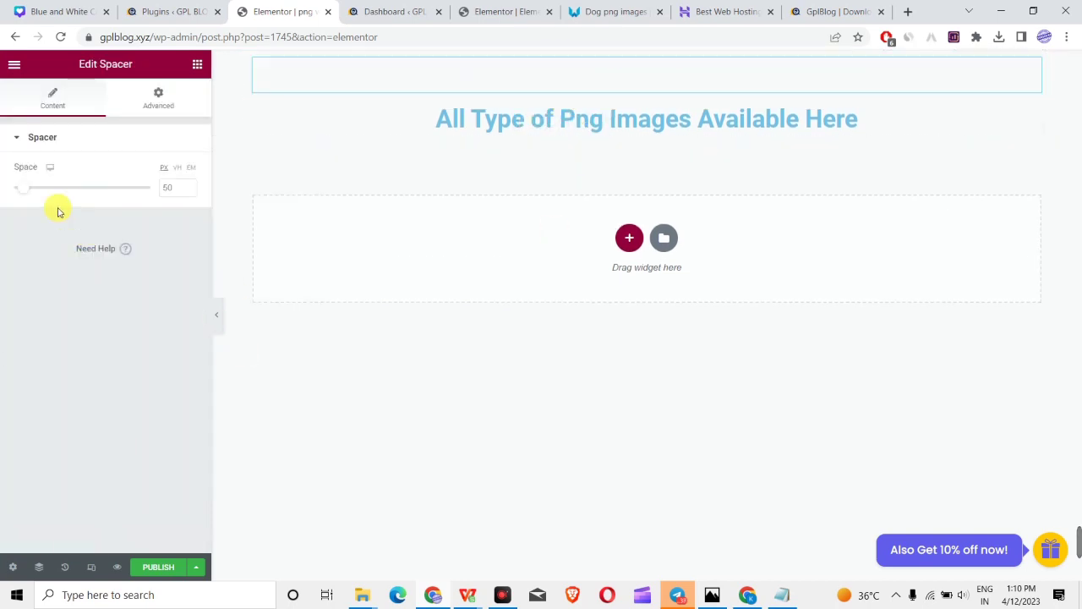
left_click_drag(27, 192, 22, 192)
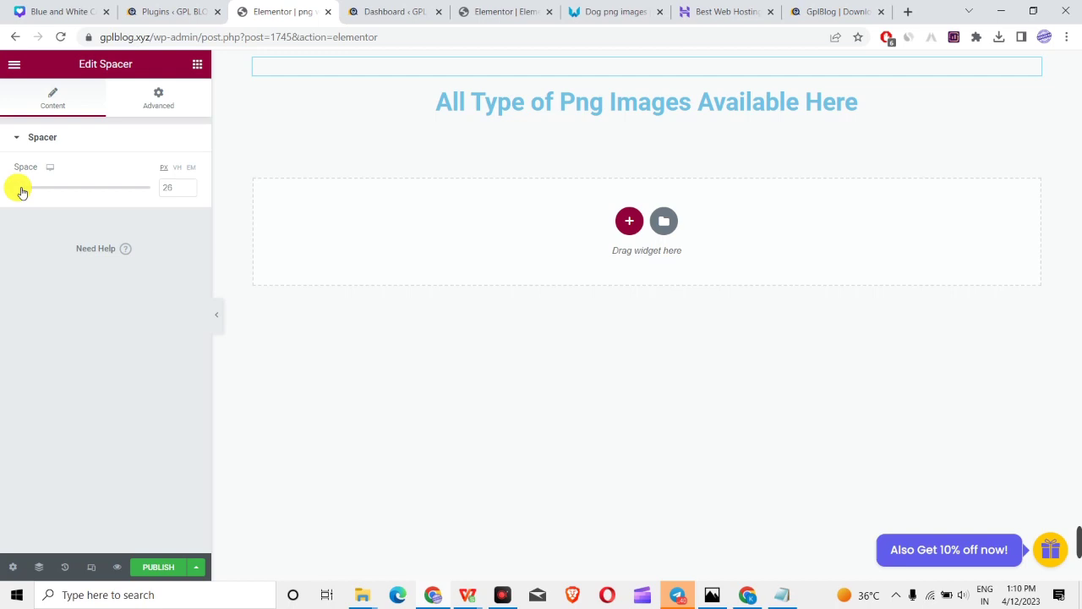
- Add a single-column section below the heading and place a Posts widget in it
left_click(629, 223)
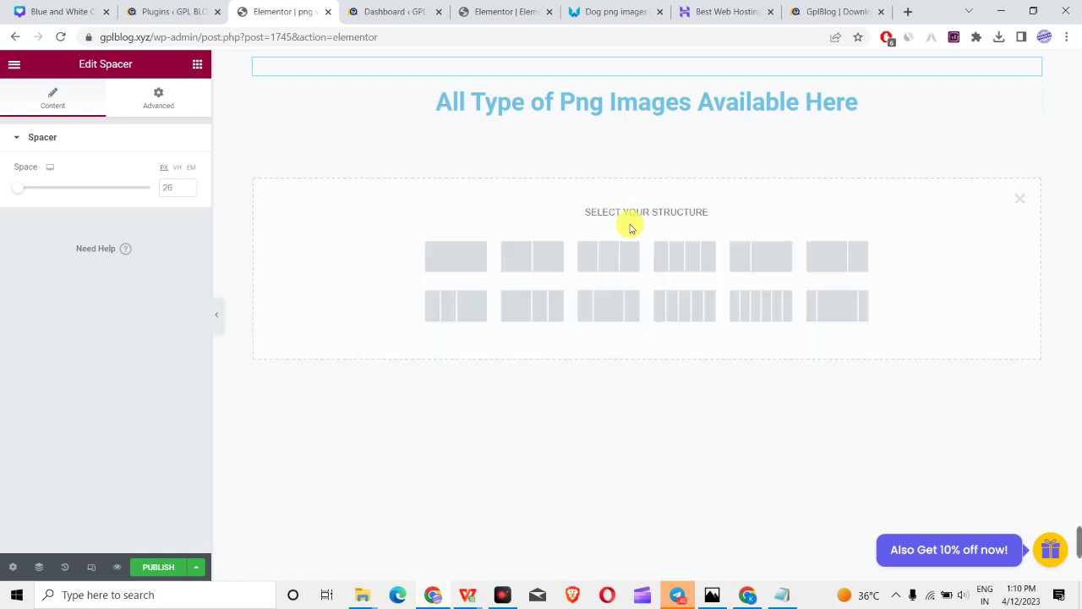
left_click(457, 258)
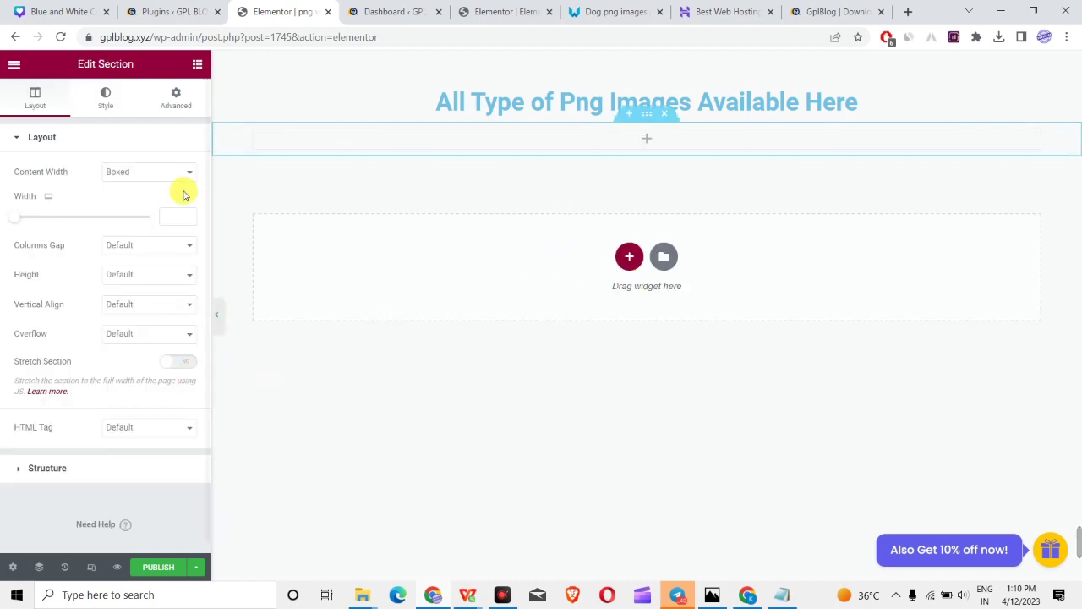
left_click(196, 63)
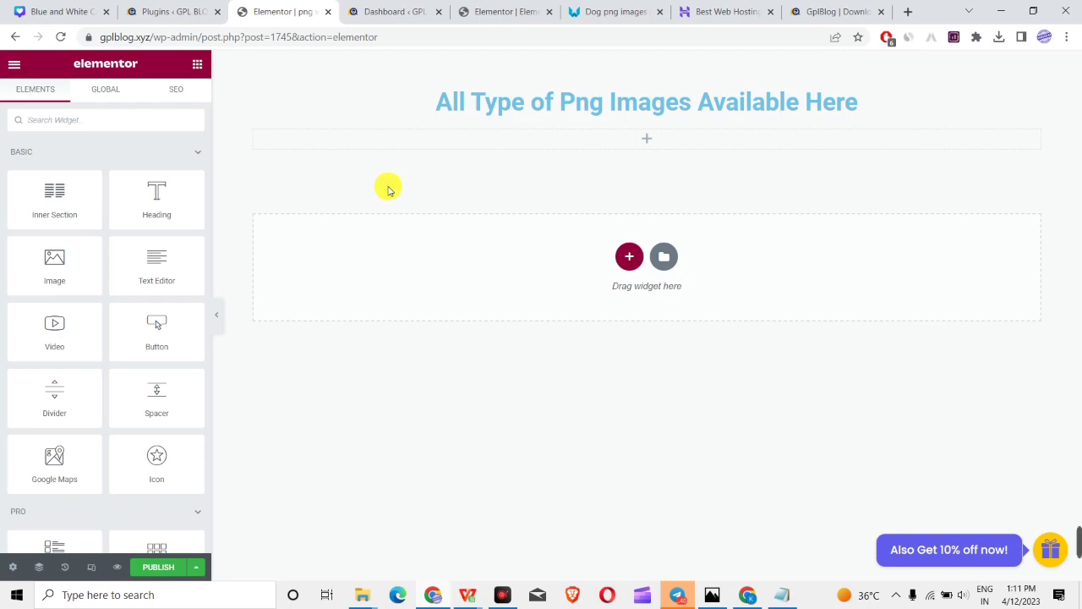
left_click(63, 125)
type("post")
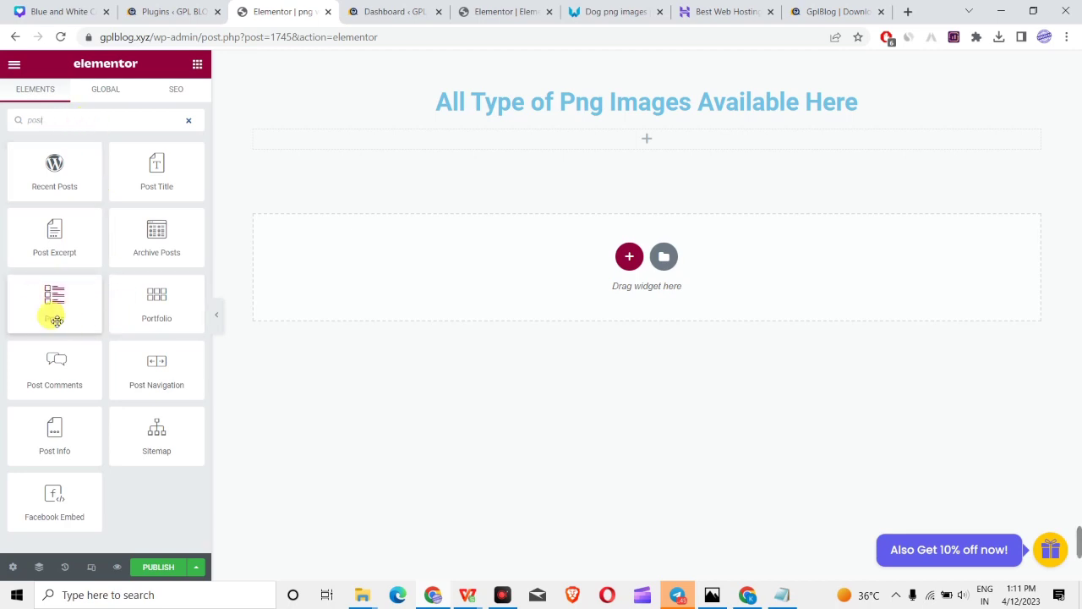
left_click_drag(56, 307, 584, 146)
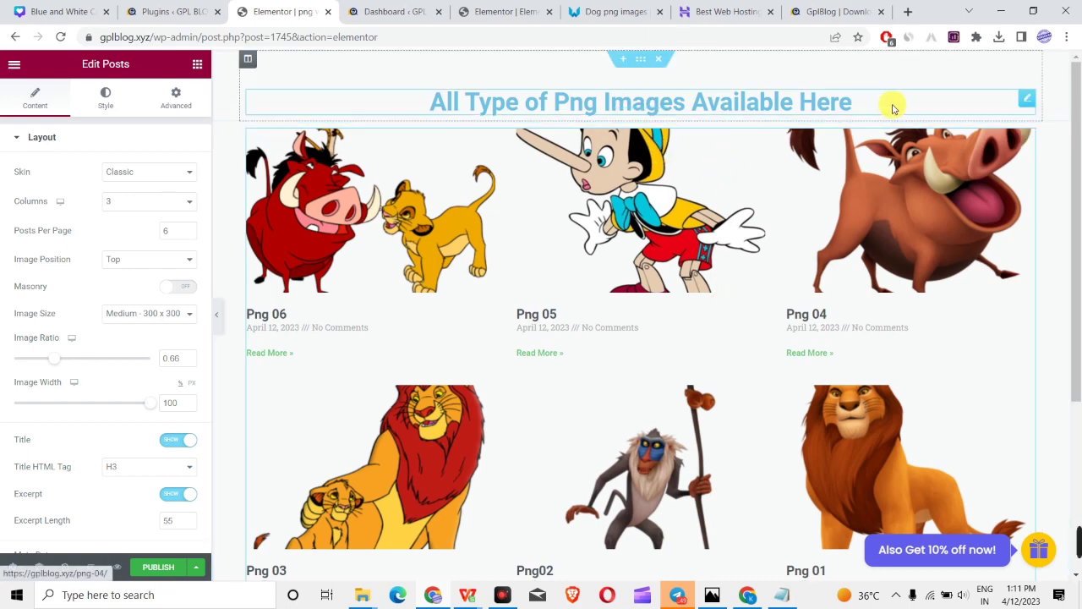
- Find the Search Form widget and place it between the heading and the posts grid
scroll(848, 274, "down", 1)
scroll(848, 273, "down", 1)
scroll(764, 374, "up", 2)
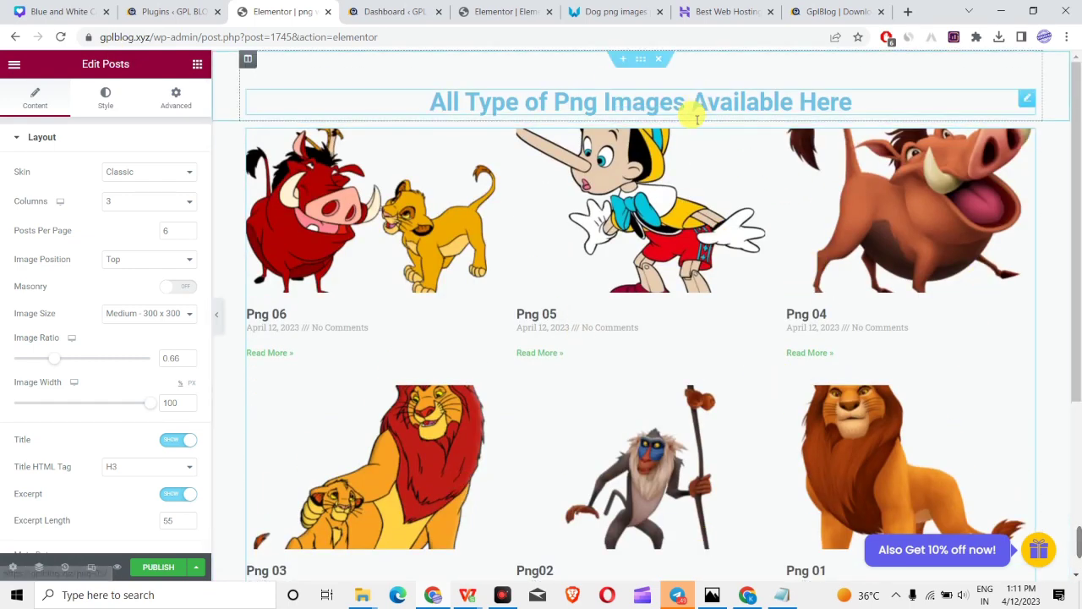
left_click(197, 63)
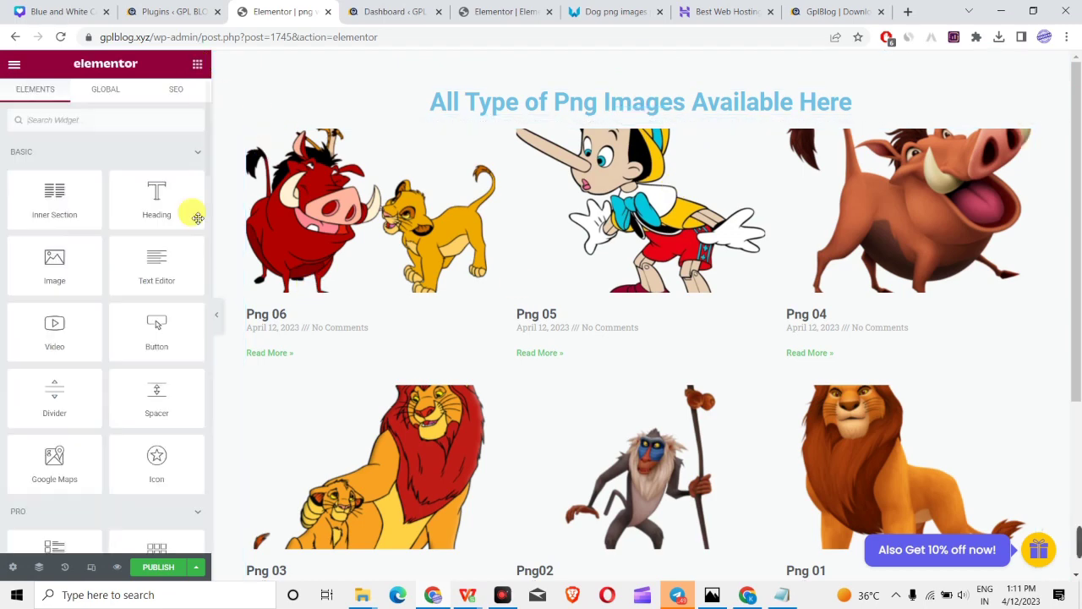
left_click(53, 123)
type("search")
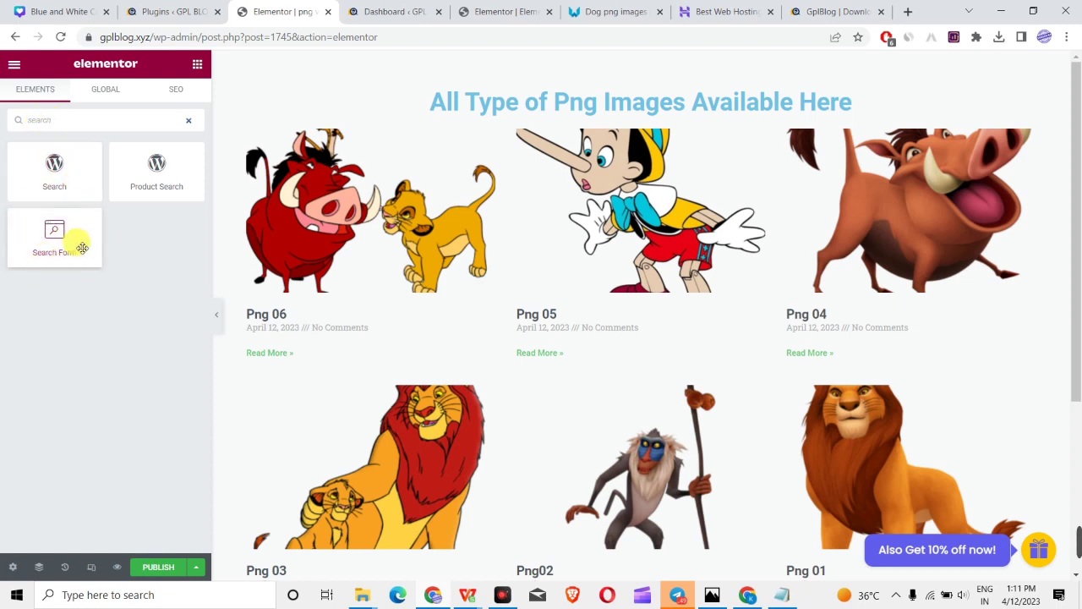
left_click_drag(62, 269, 566, 129)
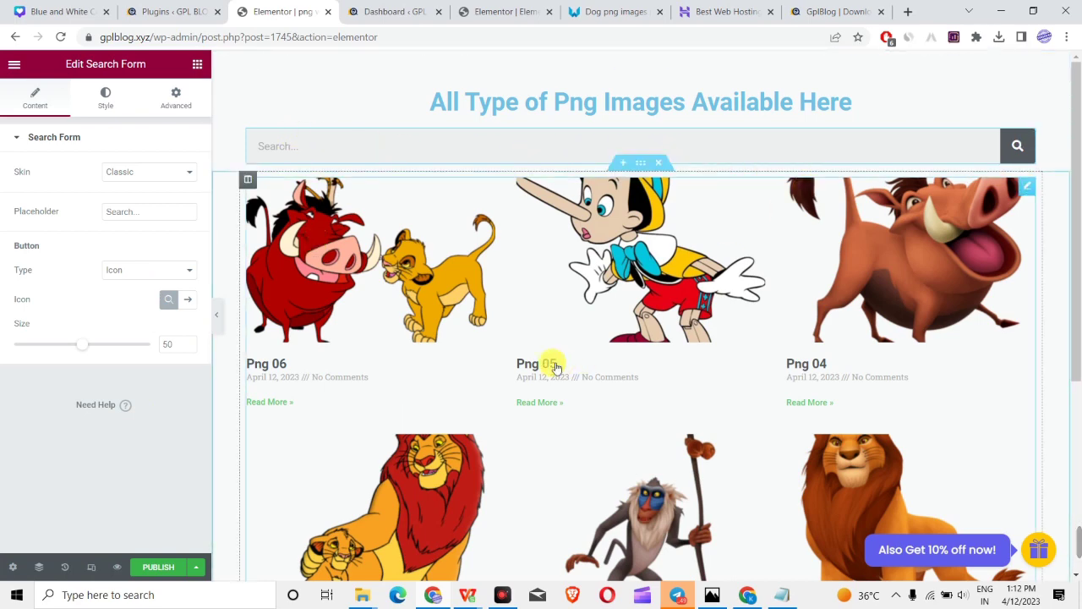
- Find the WordPress Categories widget and place it directly below the posts grid
scroll(550, 363, "down", 4)
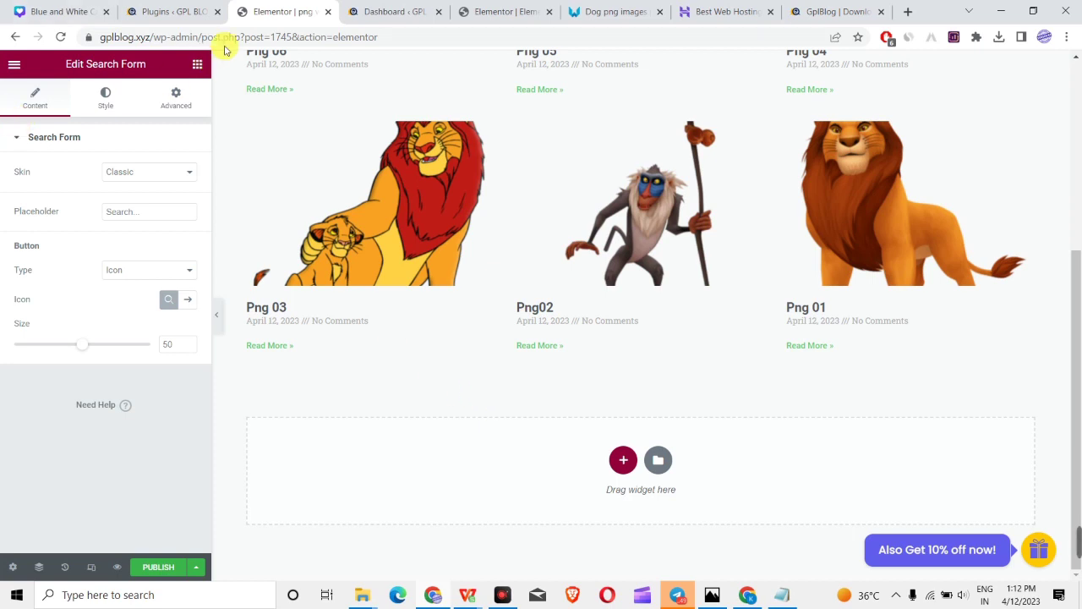
left_click(197, 63)
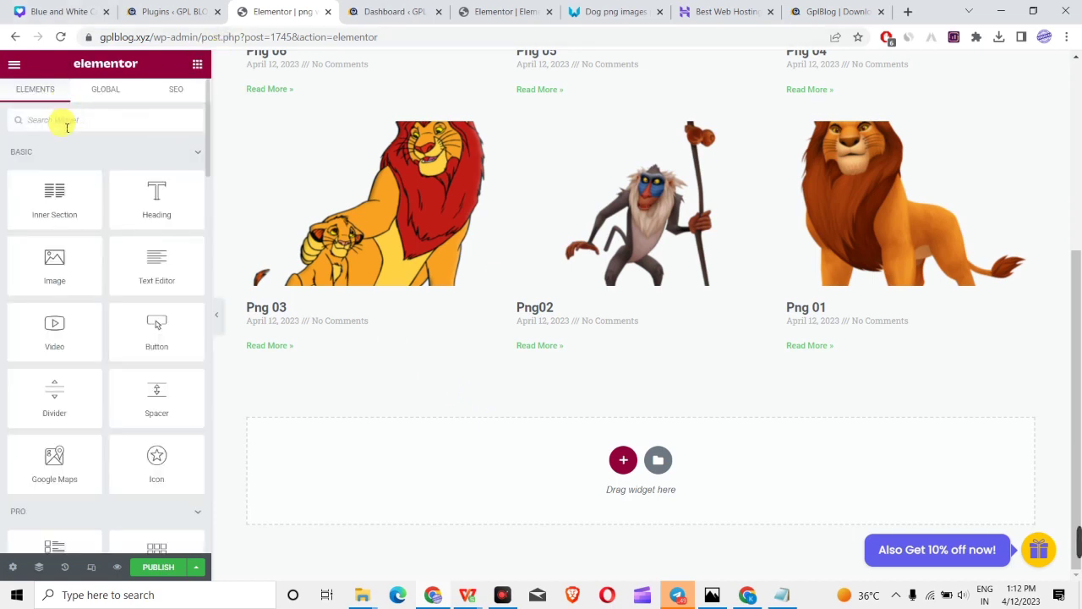
type("categ")
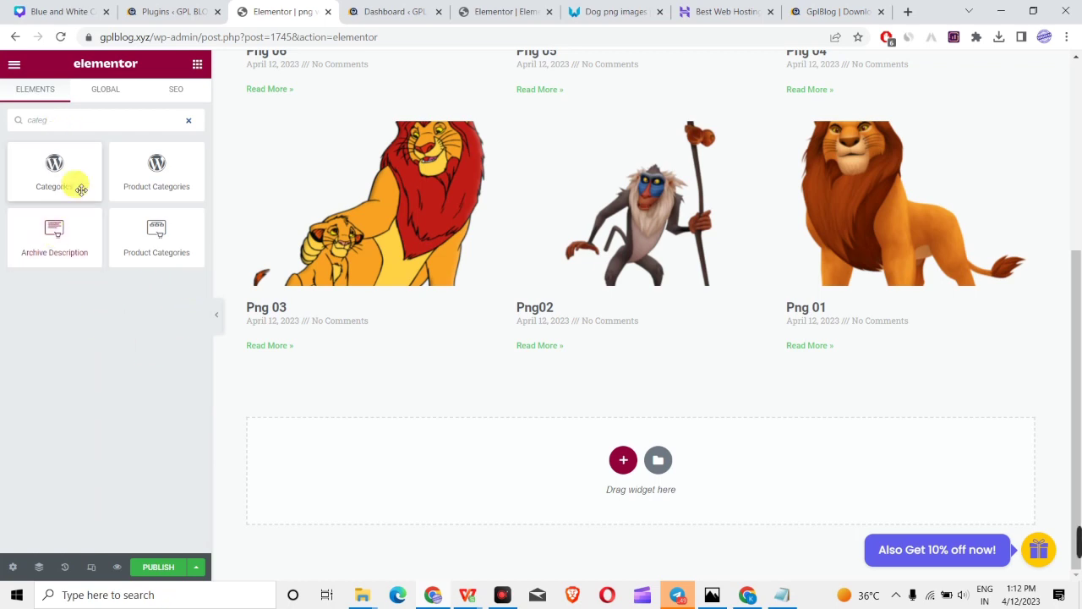
left_click_drag(52, 187, 495, 352)
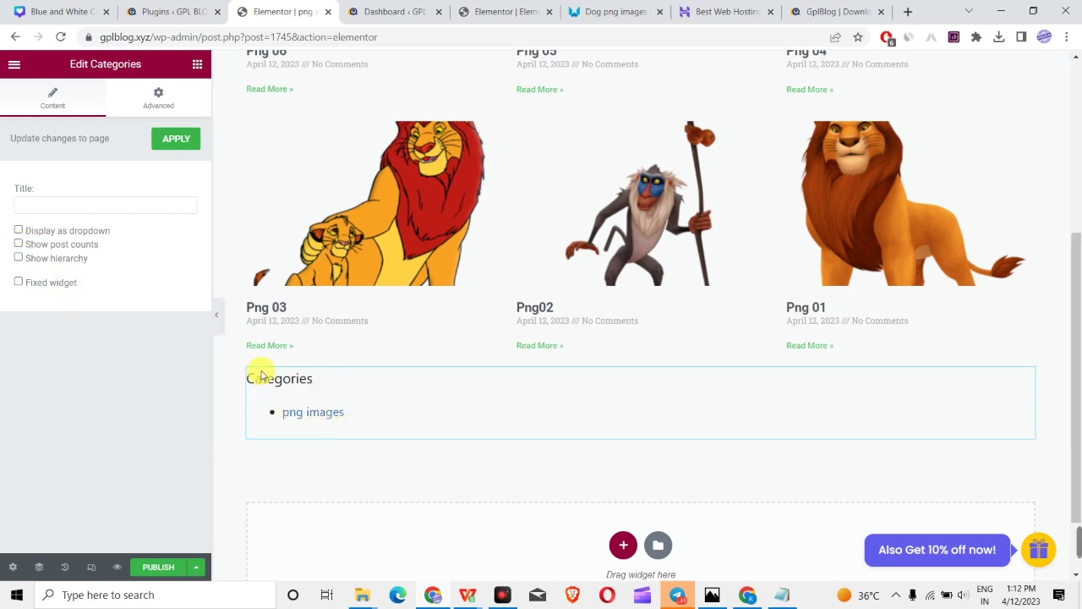
- Try displaying the Categories widget as a dropdown, check its category list, and turn the option off again
left_click(19, 231)
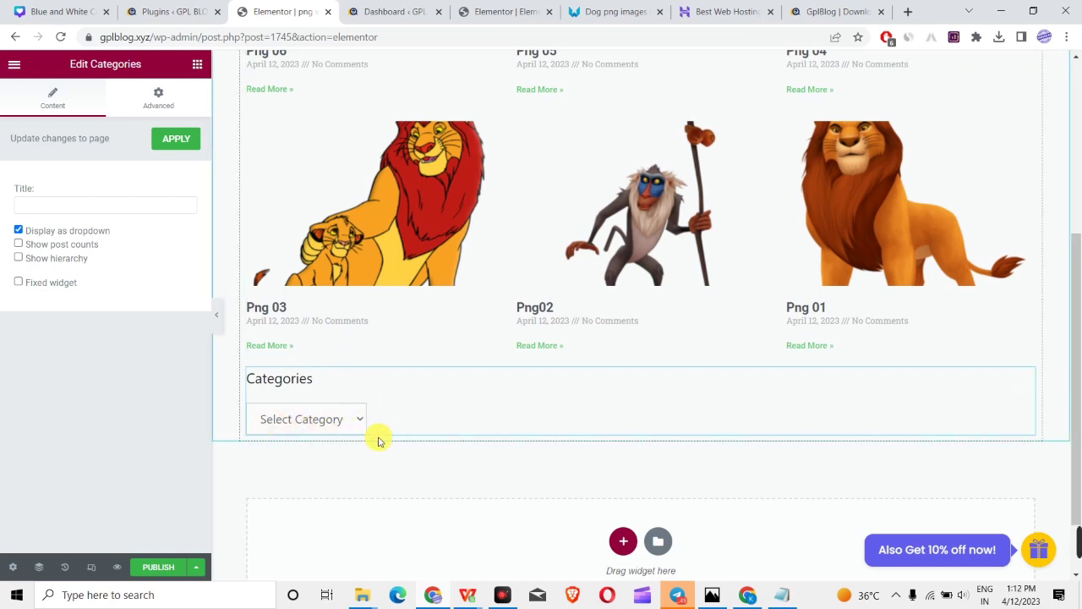
left_click(321, 419)
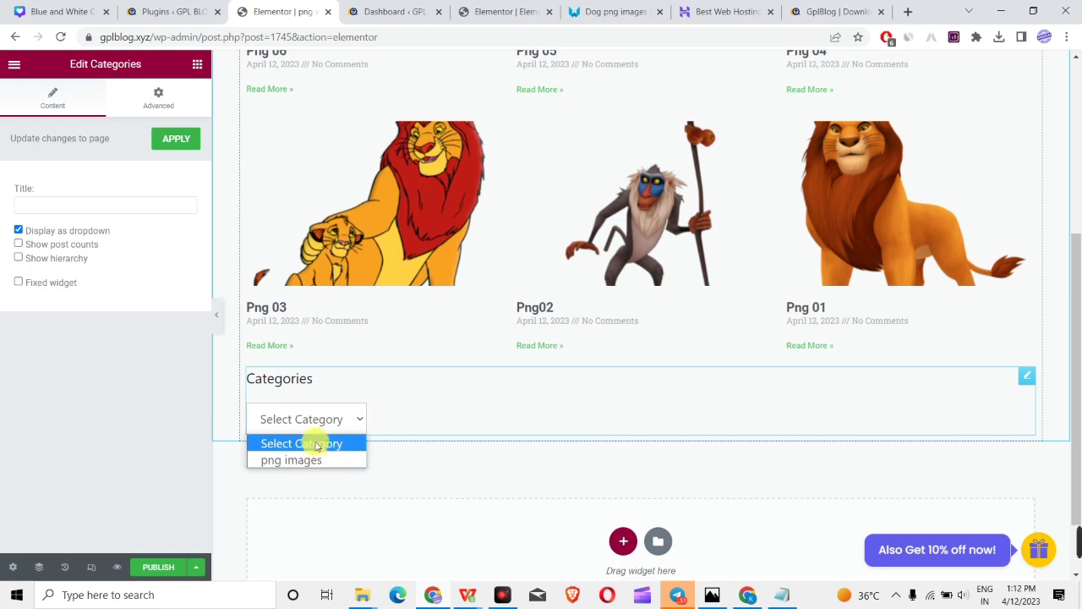
left_click(313, 443)
left_click(19, 231)
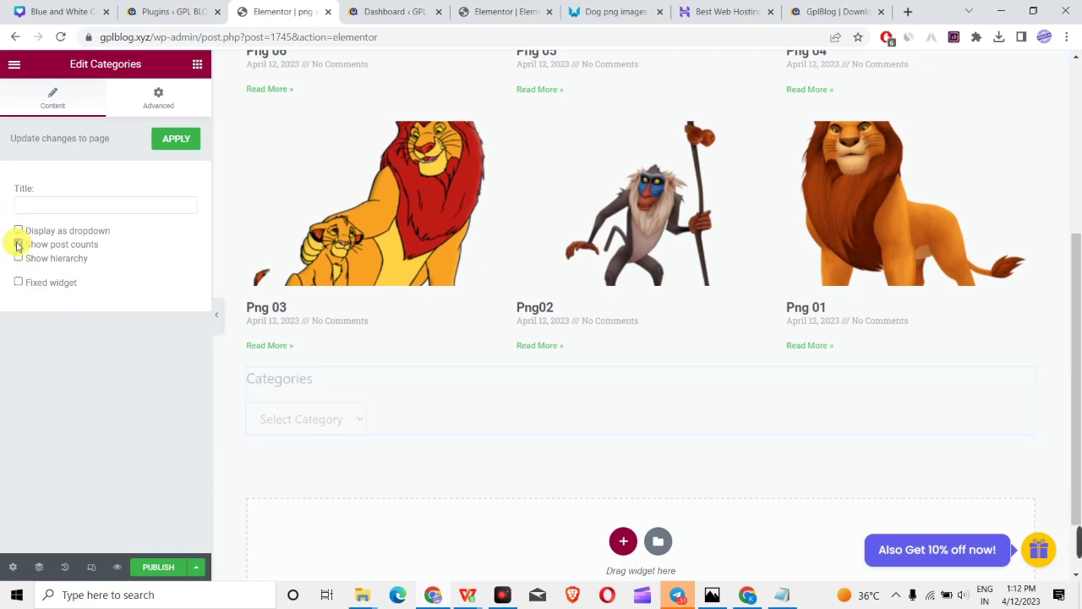
- Set the Categories widget to show post counts and hierarchy and to display as a dropdown
left_click(19, 246)
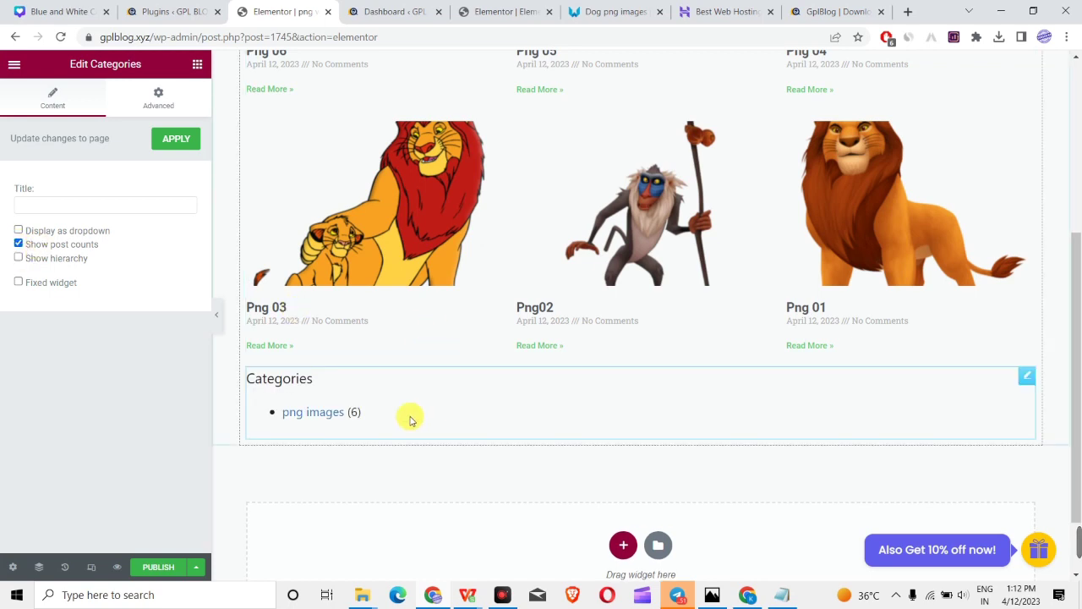
left_click(19, 258)
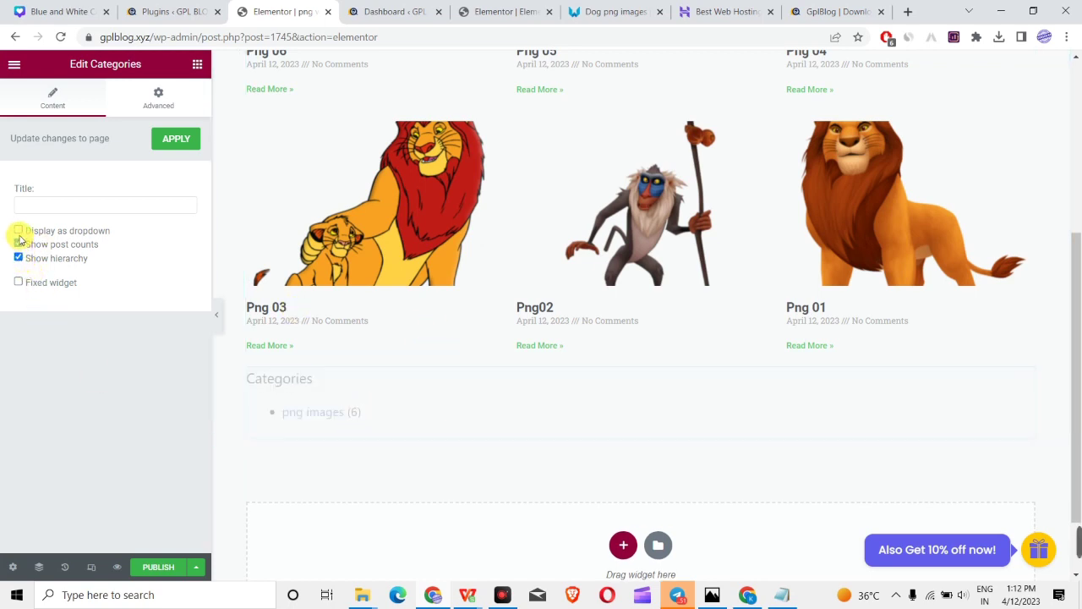
left_click(18, 231)
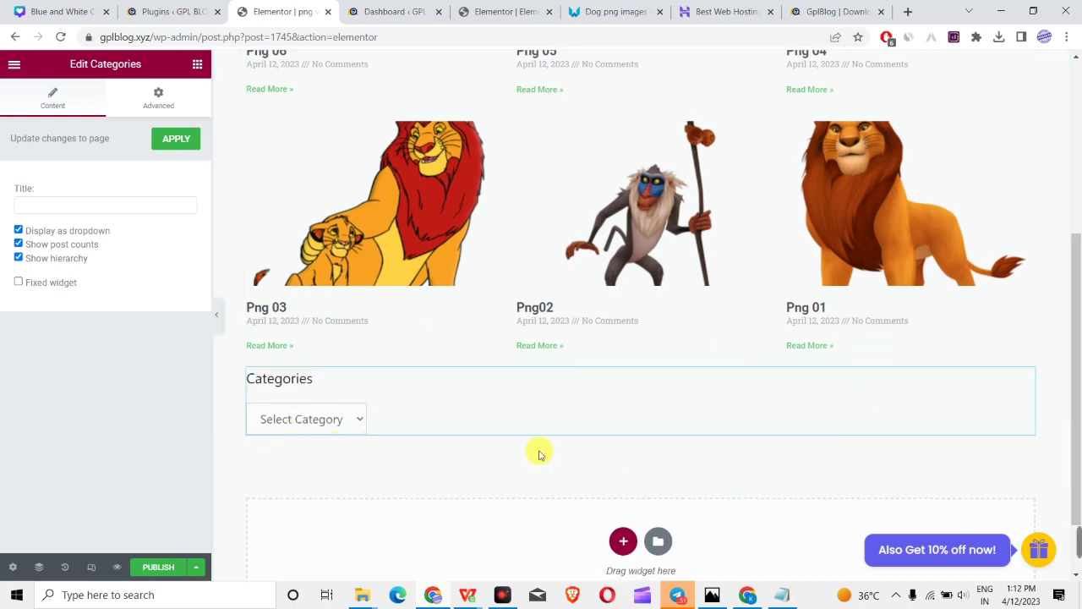
- Look over the assembled page from heading to categories and publish it
scroll(1015, 428, "up", 4)
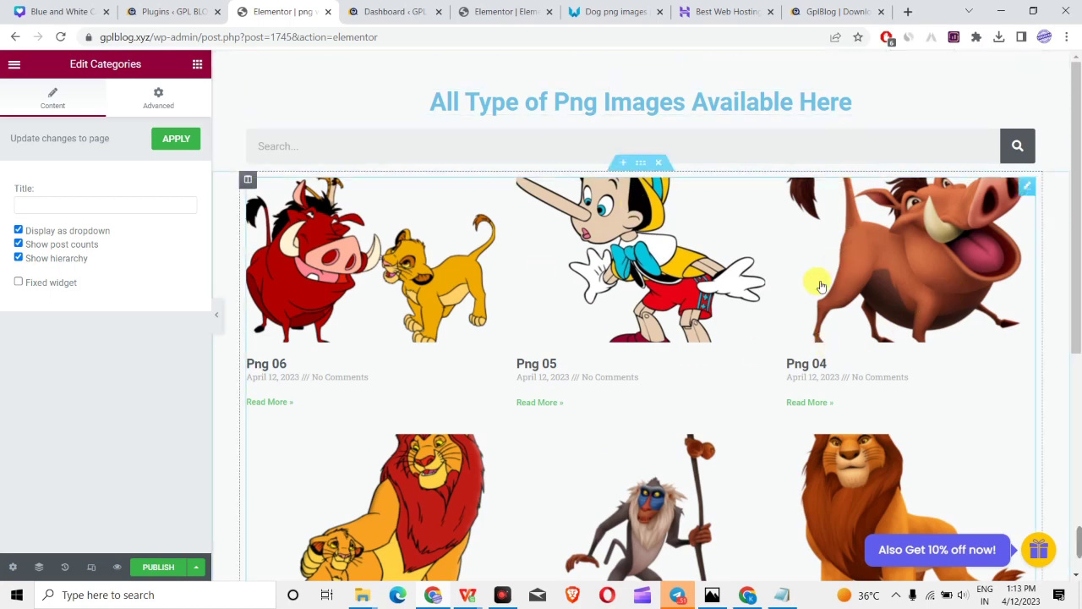
scroll(671, 183, "down", 5)
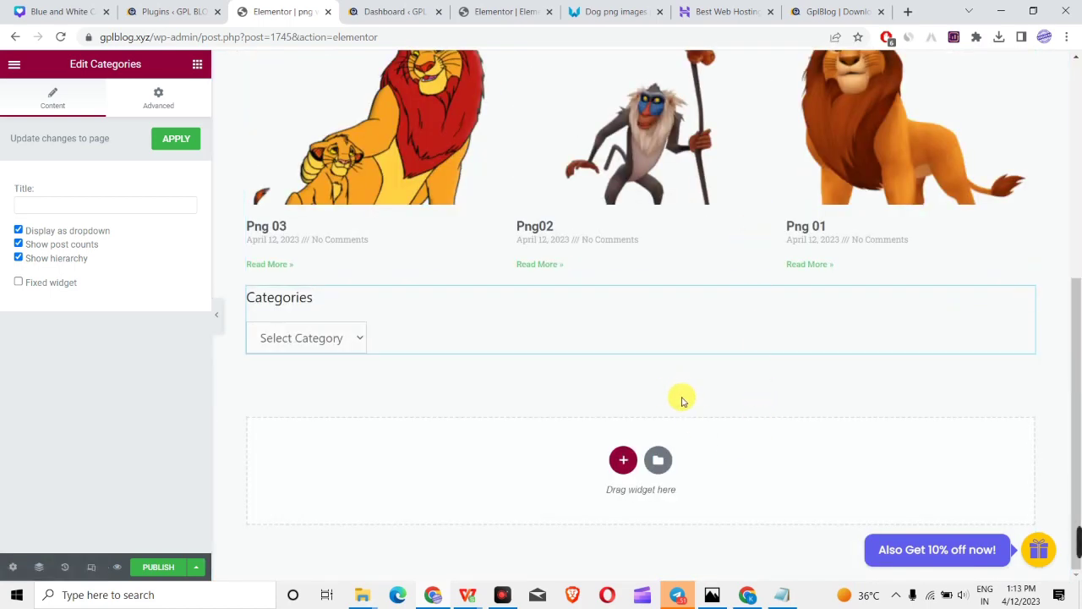
left_click(160, 571)
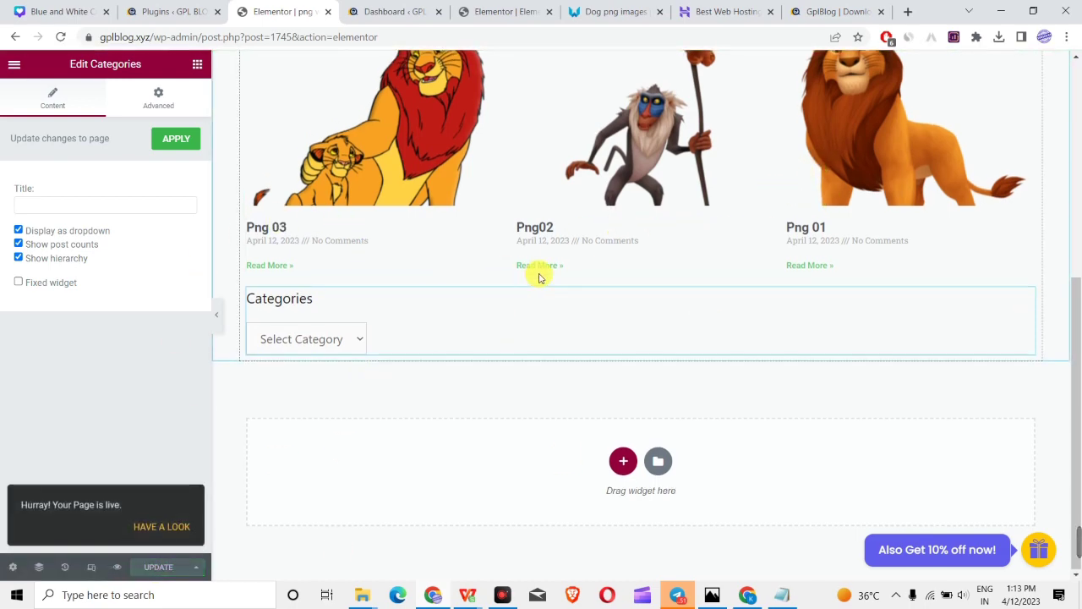
scroll(641, 338, "up", 5)
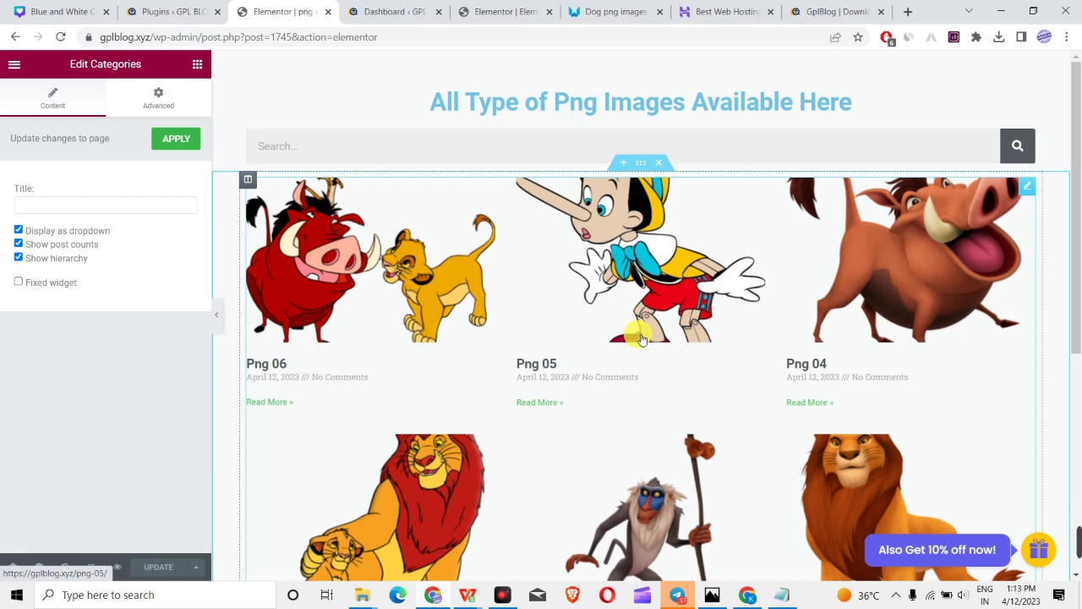
- Open the published page in a new browser tab and look over its live layout down to the categories
left_click(15, 63)
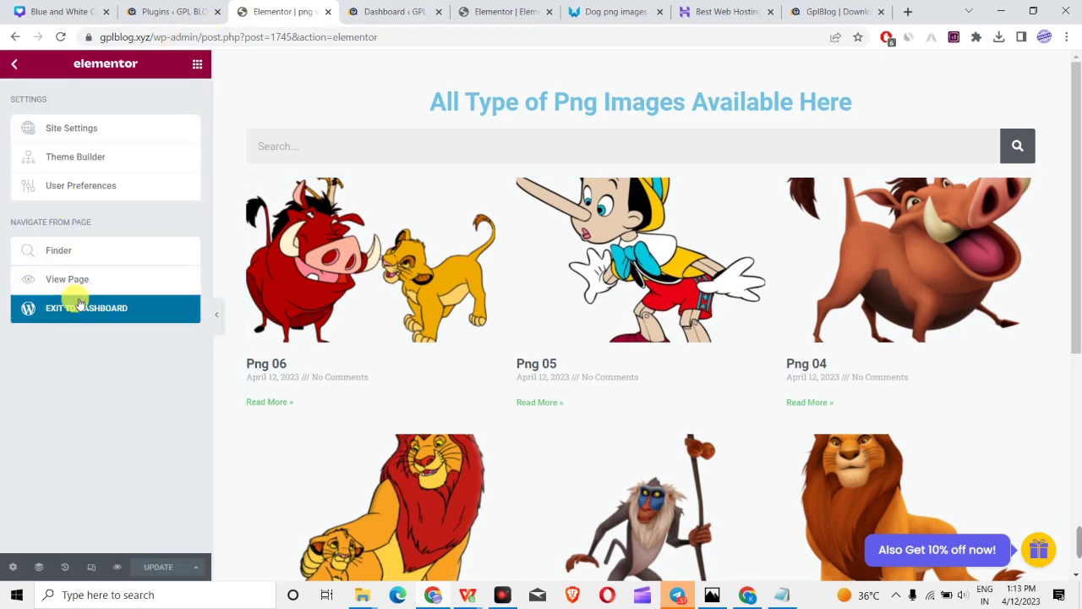
right_click(56, 279)
left_click(82, 290)
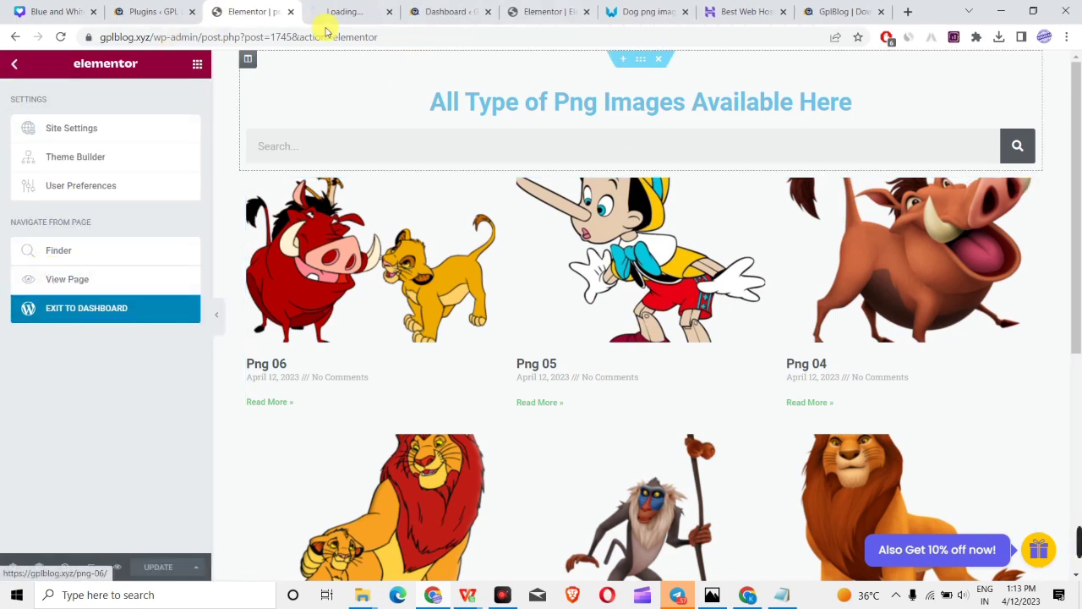
left_click(337, 11)
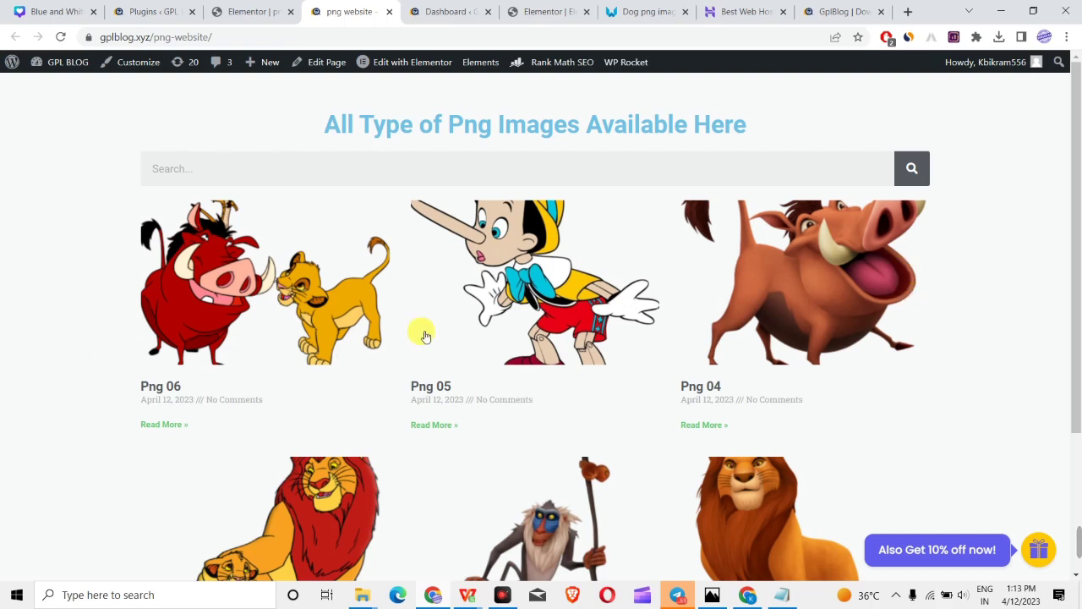
scroll(701, 271, "down", 3)
scroll(702, 338, "up", 3)
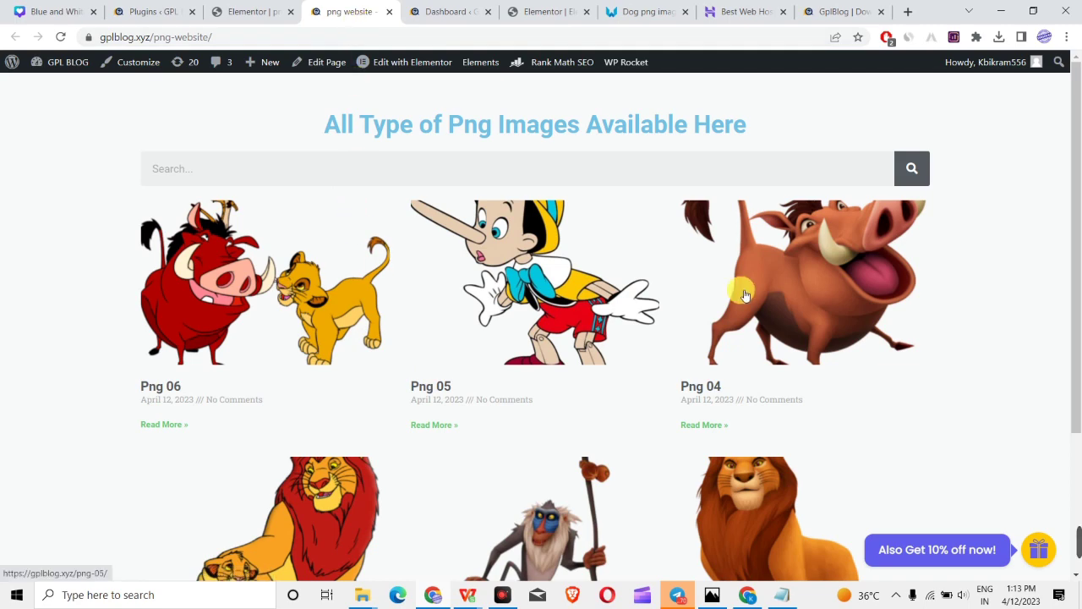
- Open the Png 06 post from the live page, review it, return to the grid and open the same post again
left_click(253, 261)
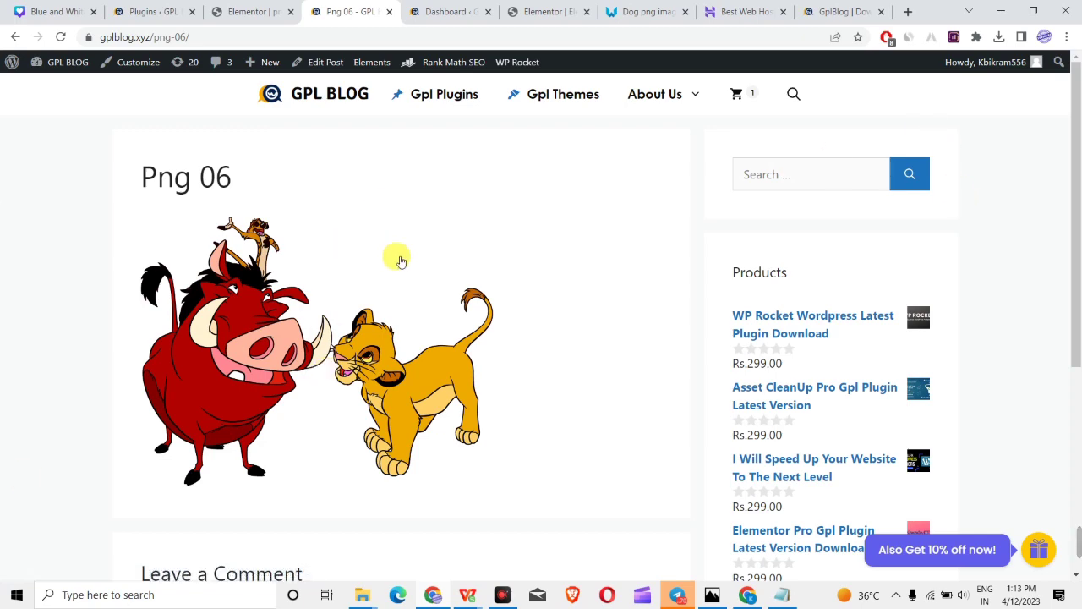
scroll(362, 418, "down", 4)
scroll(2, 112, "up", 4)
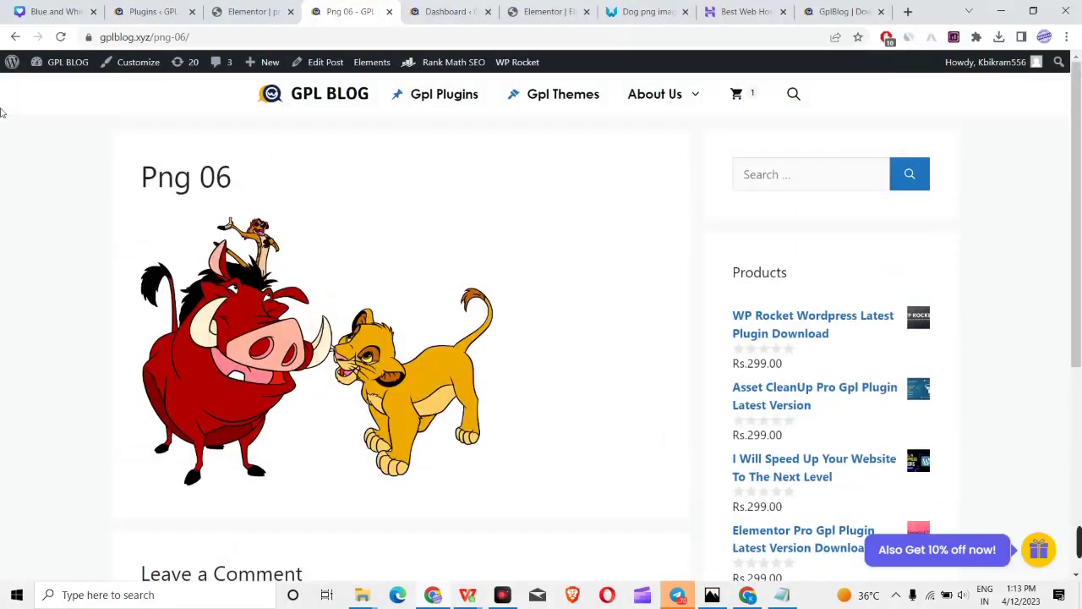
left_click(13, 37)
scroll(490, 333, "down", 3)
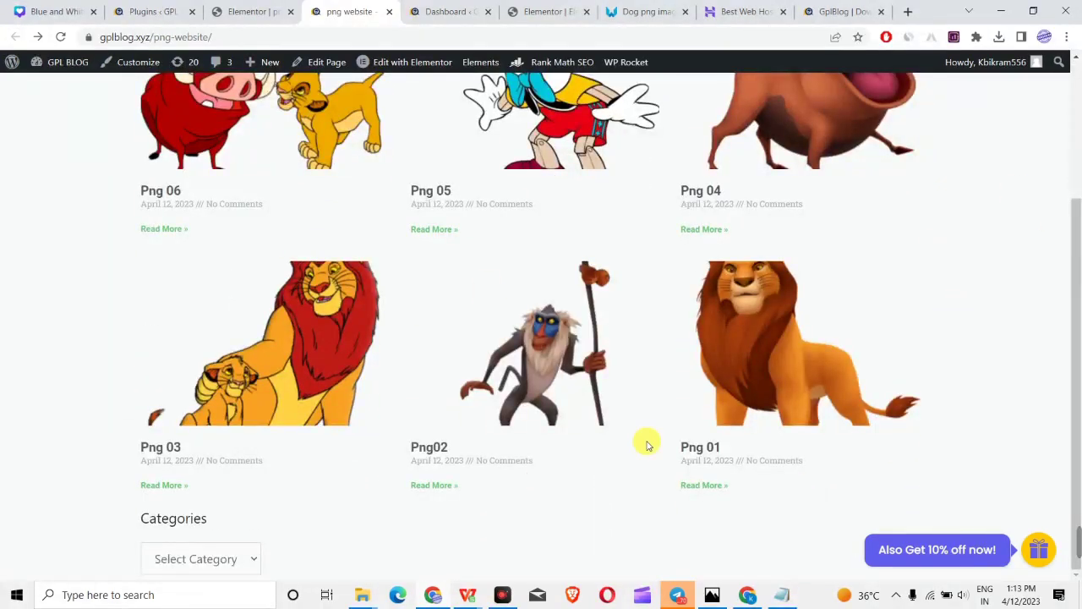
scroll(534, 435, "up", 2)
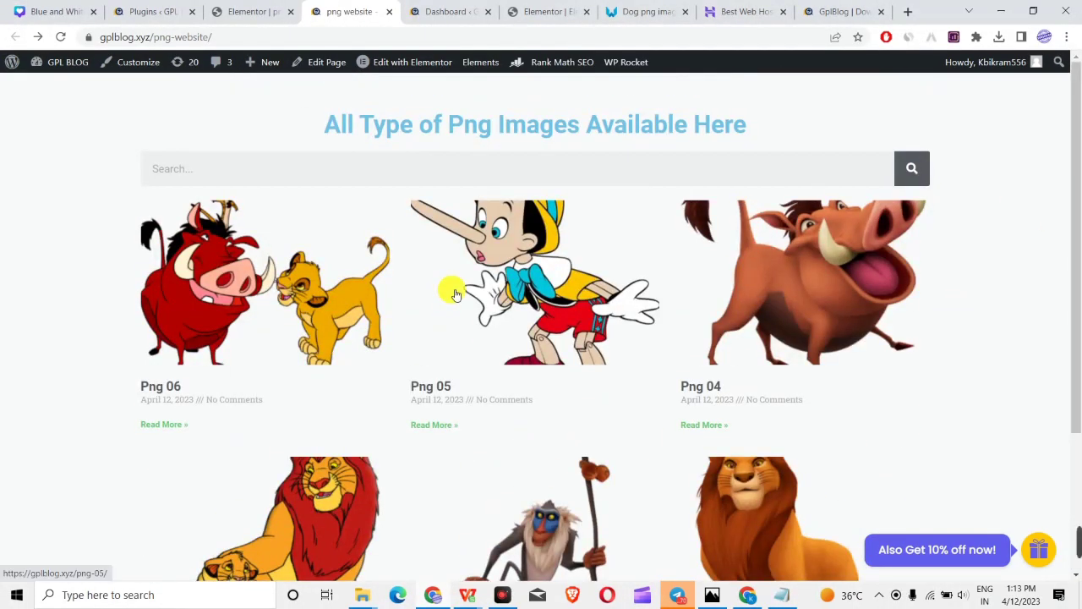
left_click(246, 277)
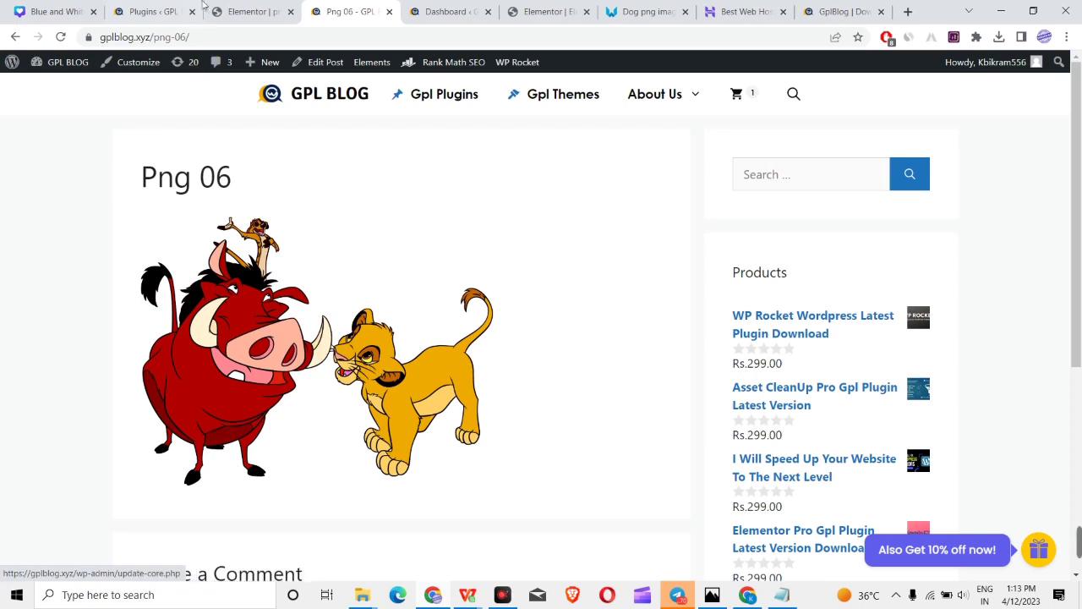
- Return to the WordPress admin and open a new blank post in a separate browser tab
left_click(148, 6)
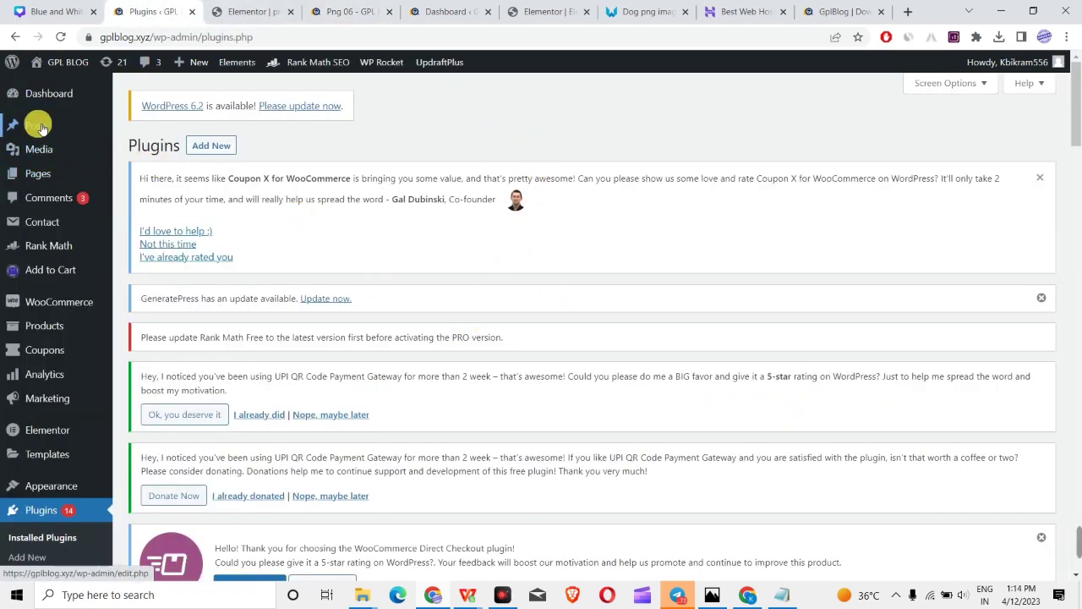
mouse_move(32, 124)
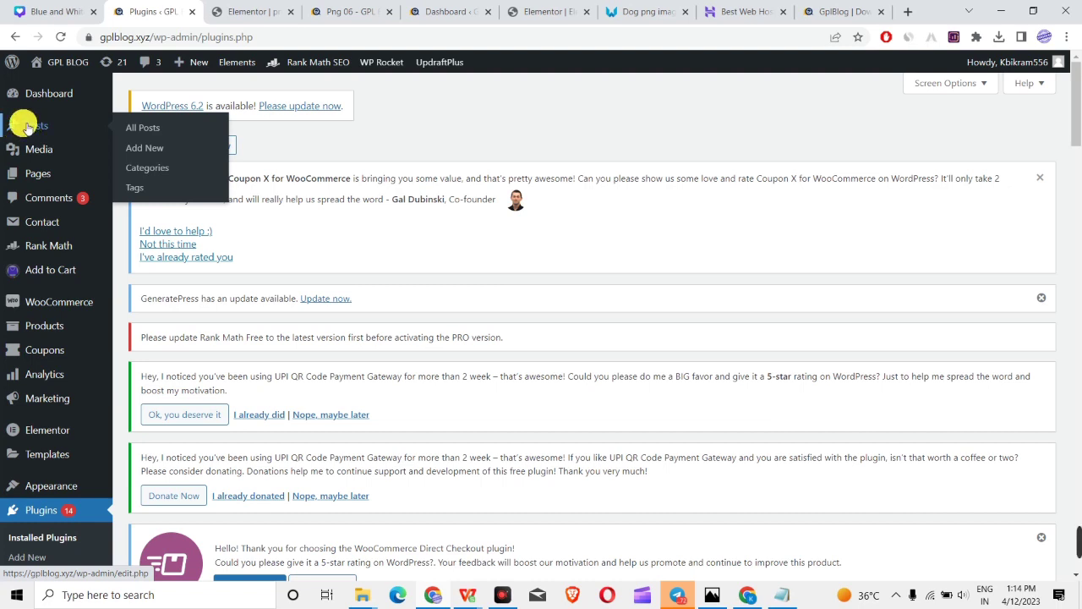
right_click(138, 151)
left_click(169, 158)
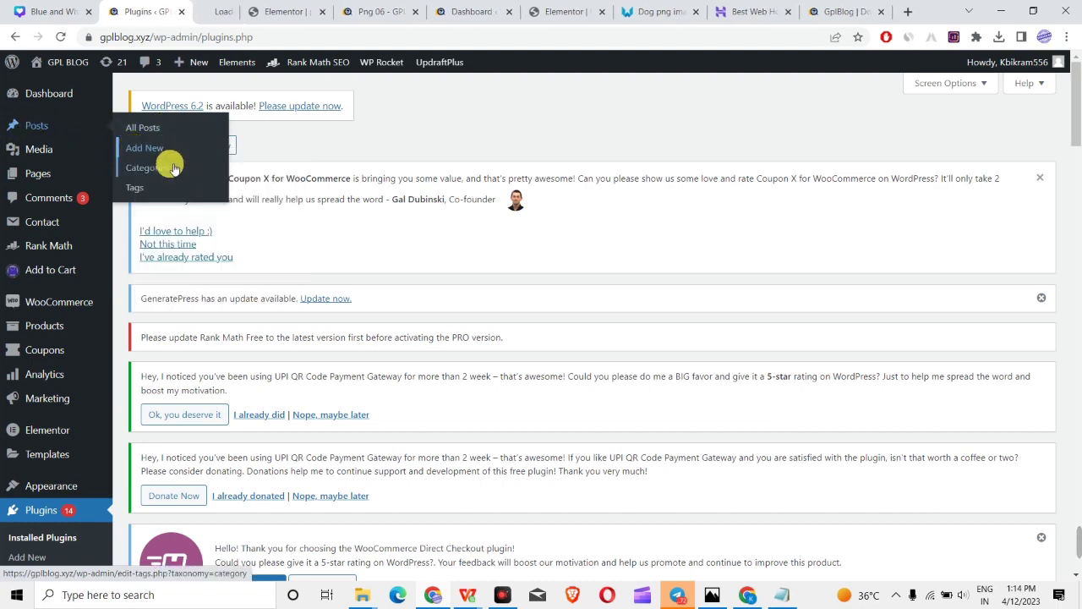
key("ctrl+Tab")
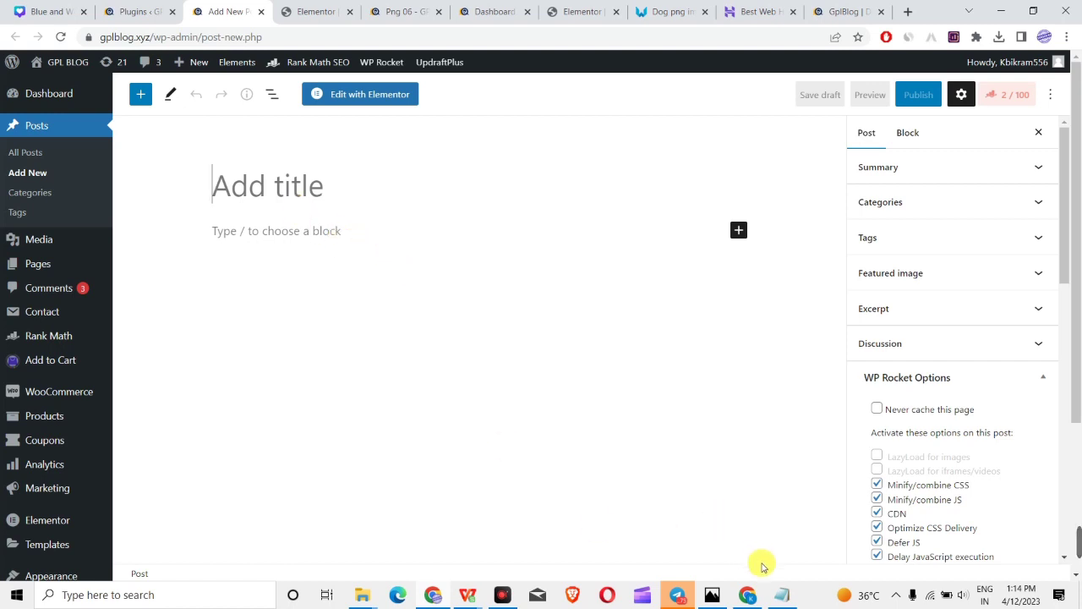
- Switch to Notepad, copy the whole HTML download-link snippet with its Png Url placeholders, and return to the new post
left_click(785, 597)
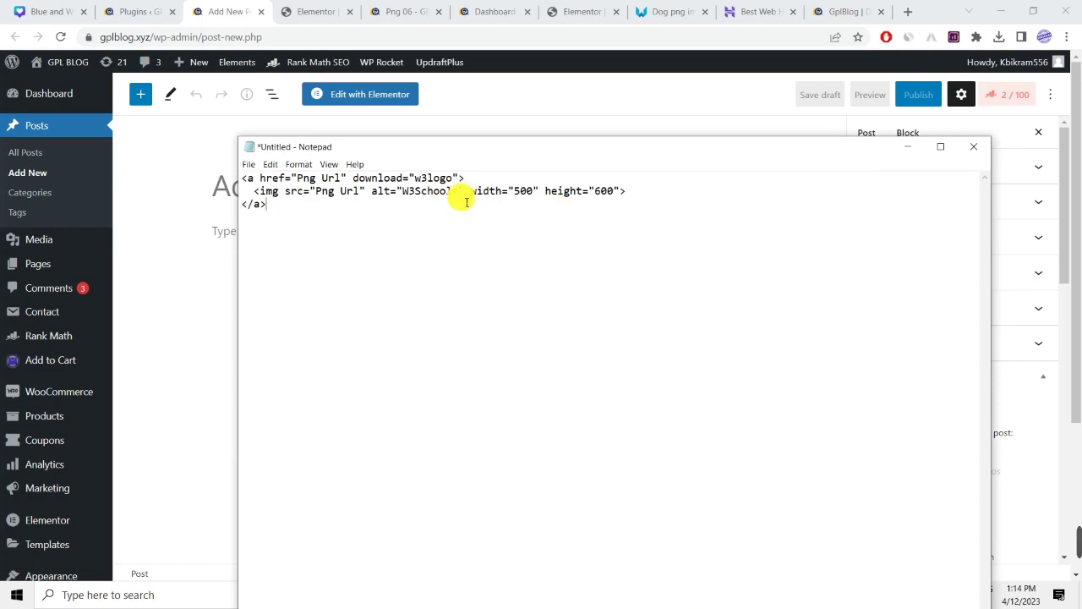
left_click_drag(317, 211, 241, 181)
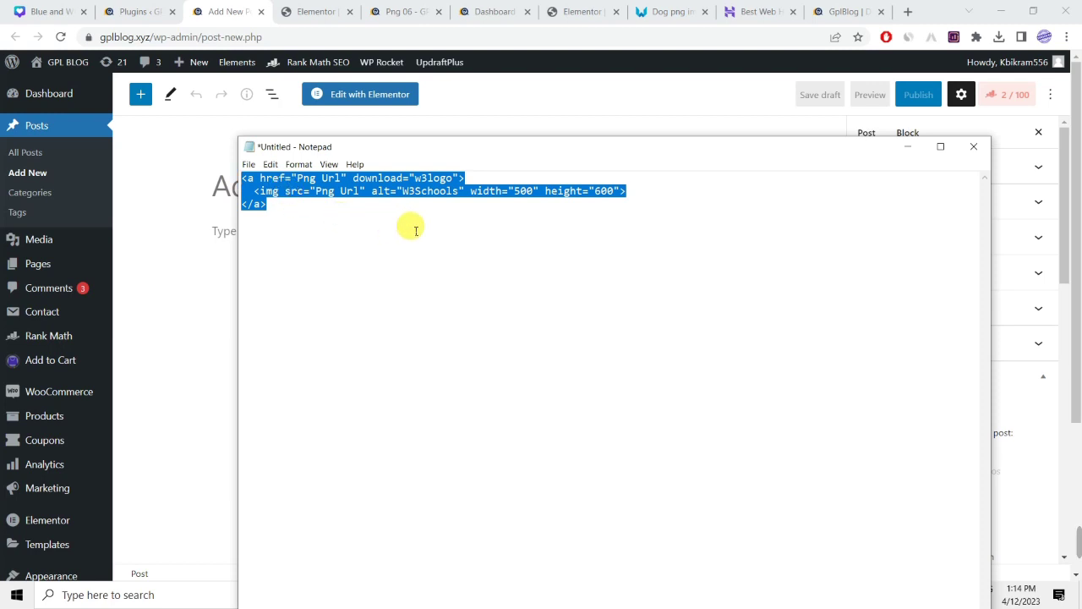
left_click(306, 209)
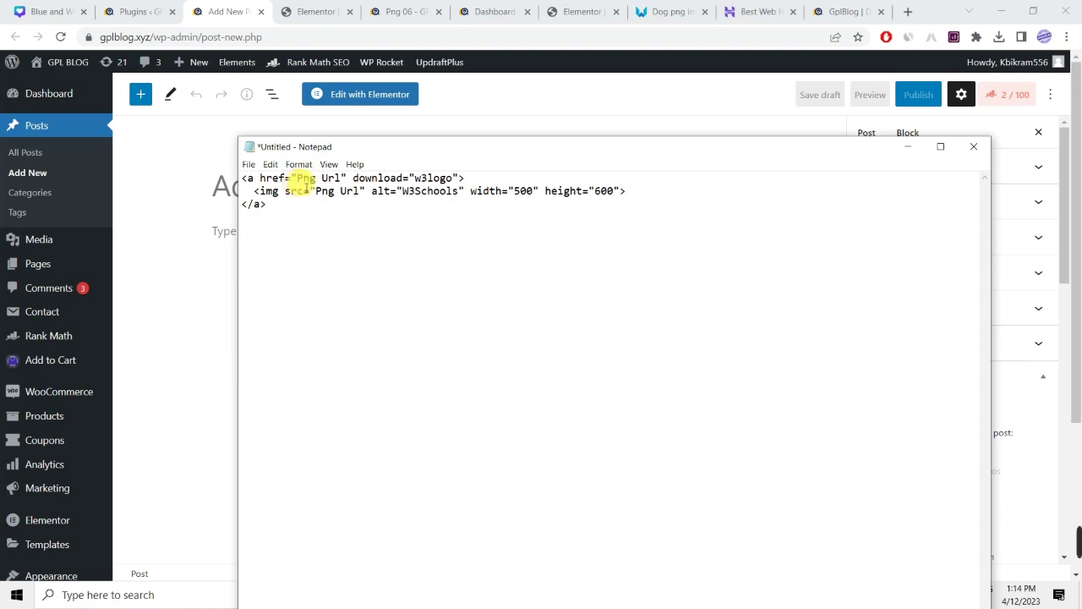
left_click_drag(296, 179, 341, 182)
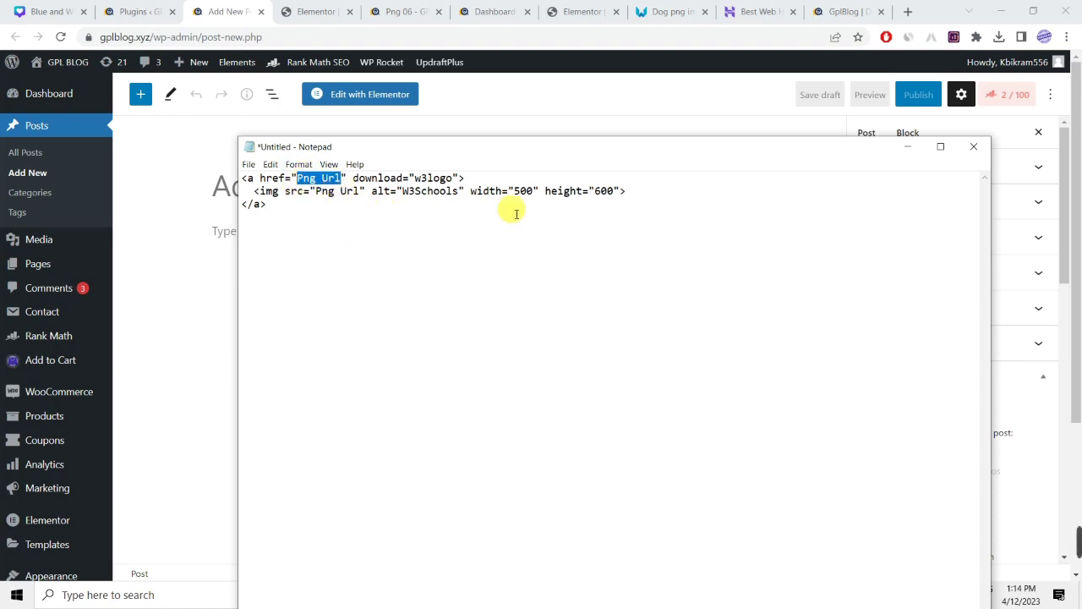
left_click(284, 209)
key("ctrl+a")
key("ctrl+c")
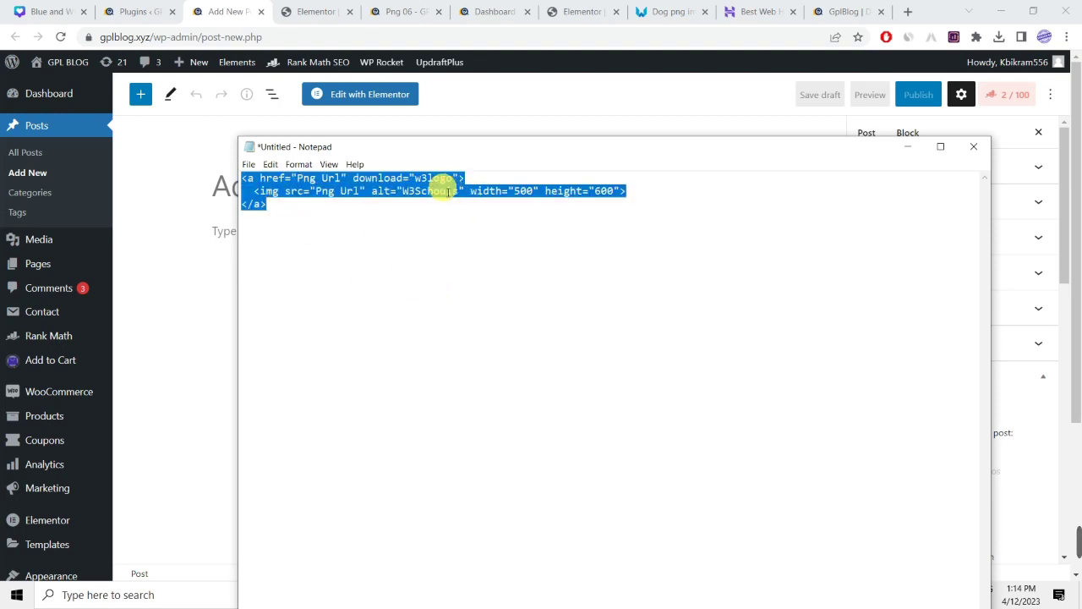
left_click(910, 151)
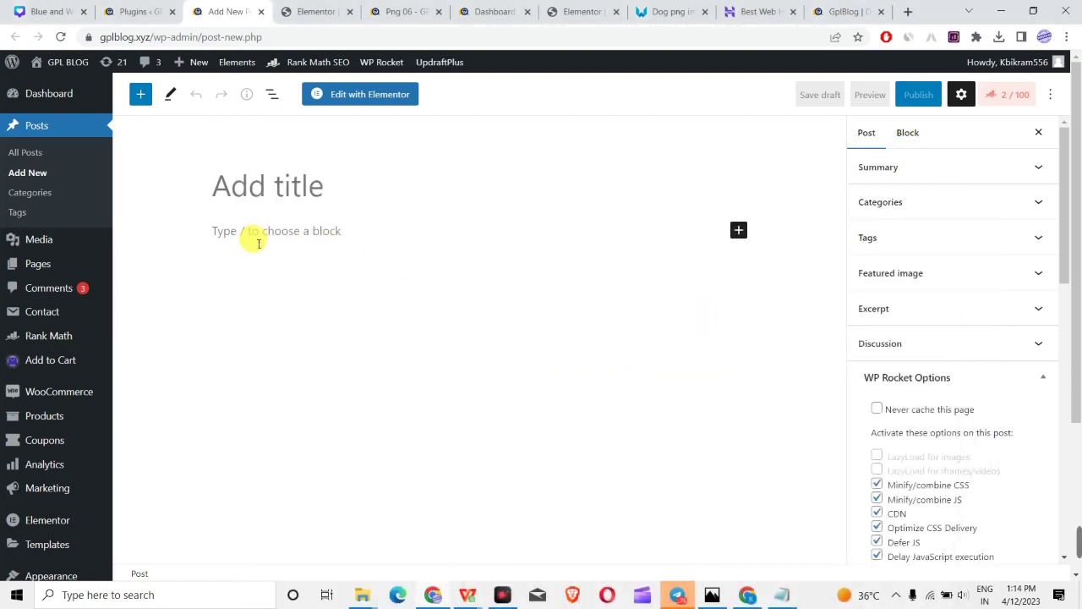
- Title the new post "png 08"
left_click(266, 190)
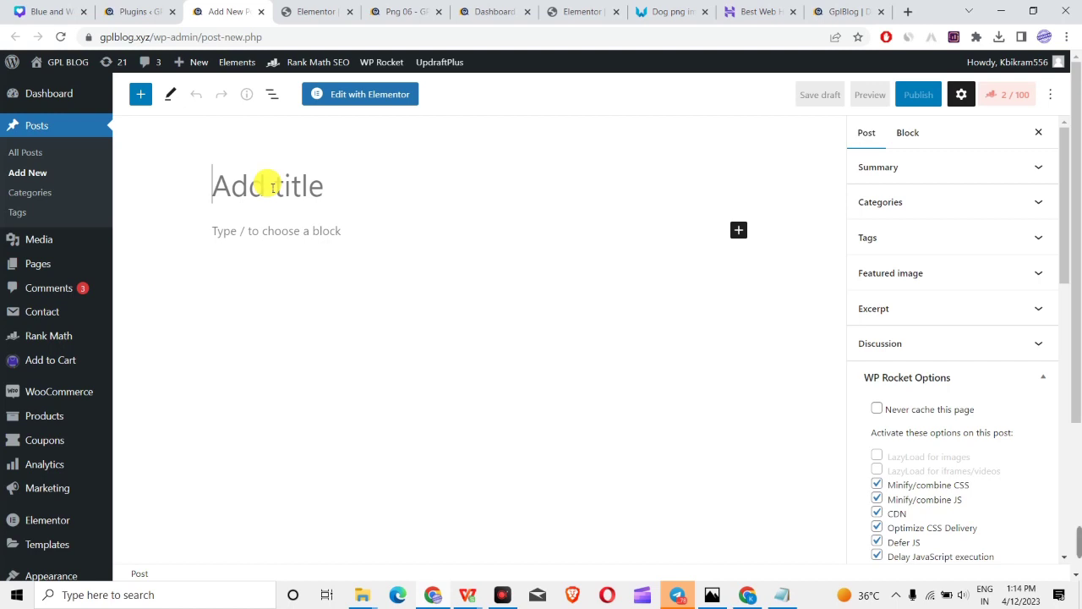
type("png 0")
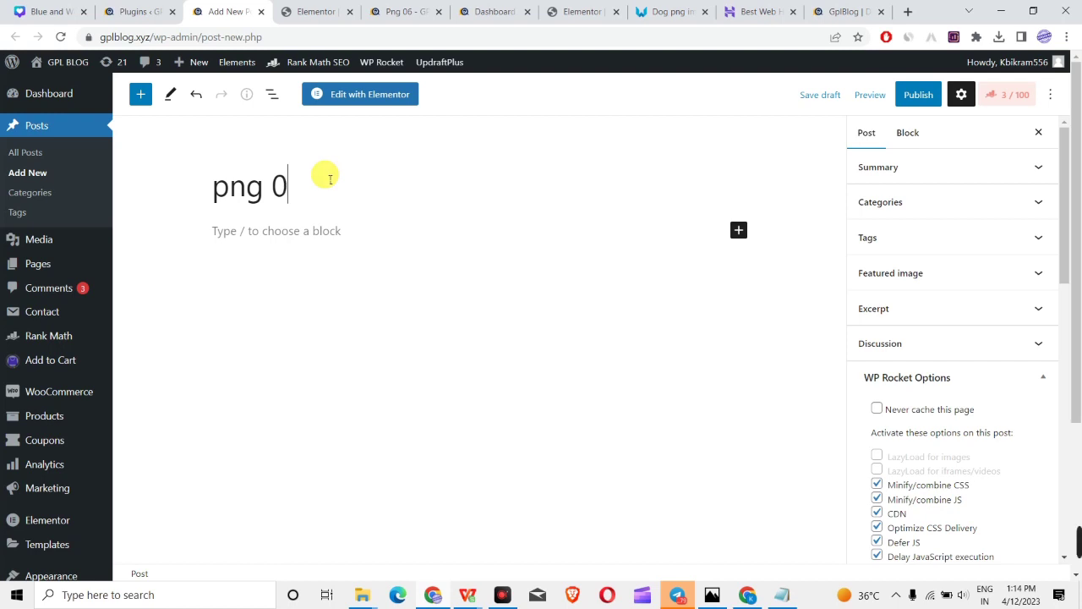
type("8")
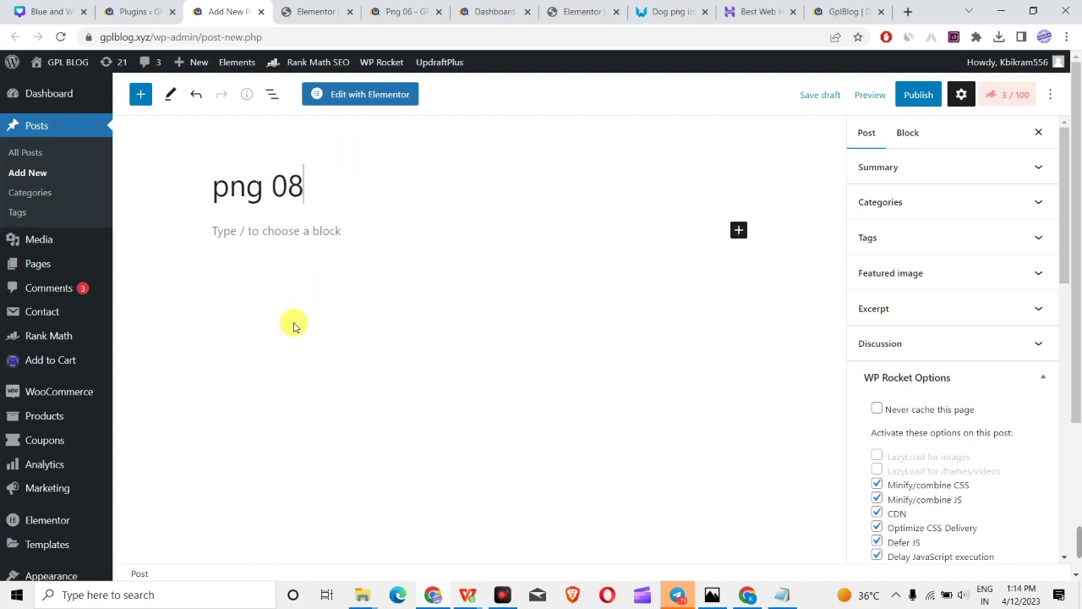
- Add a Custom HTML block below the title, paste the copied snippet into it, and check its preview before returning to the code
left_click(341, 236)
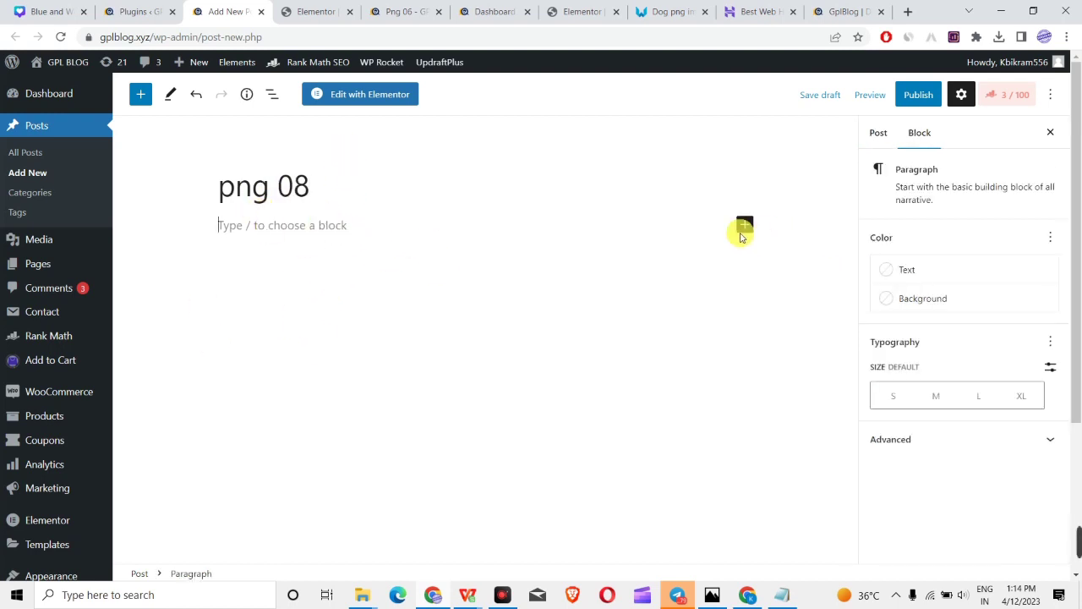
left_click(747, 228)
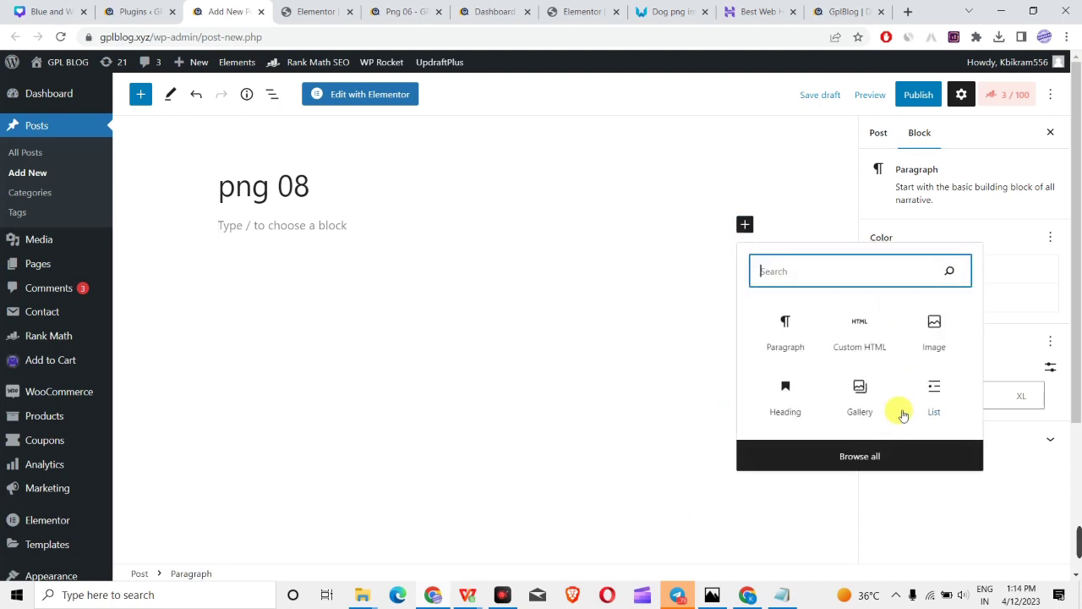
left_click(860, 331)
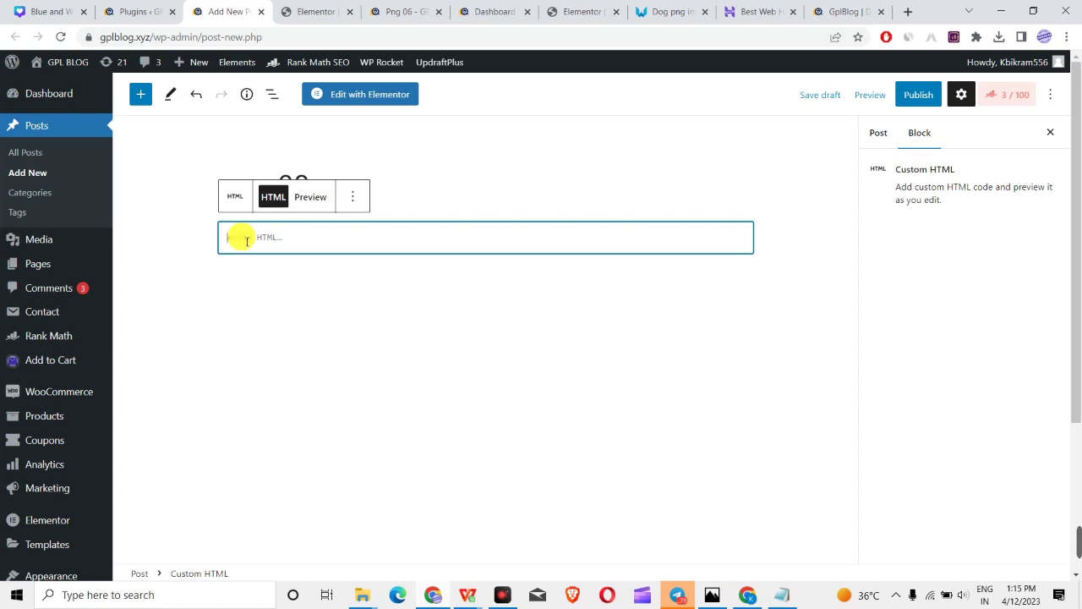
left_click(781, 594)
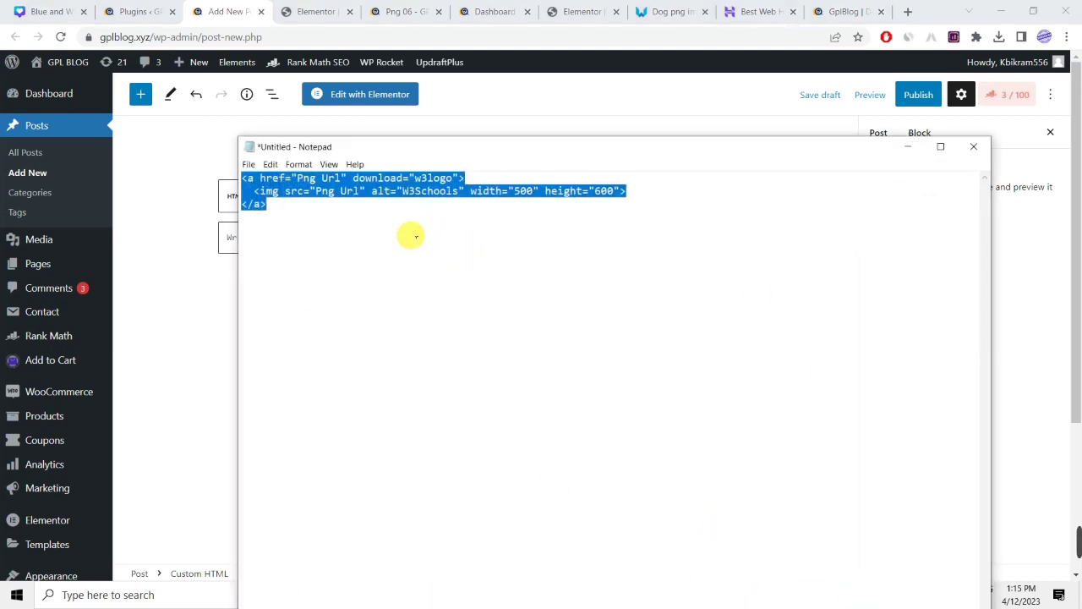
left_click(226, 243)
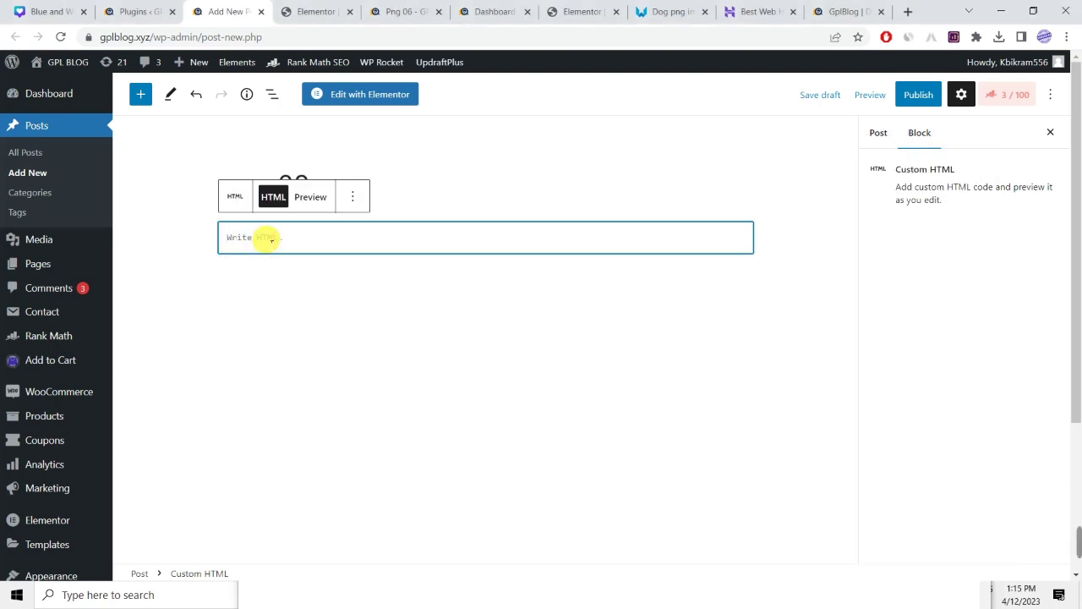
key("ctrl+v")
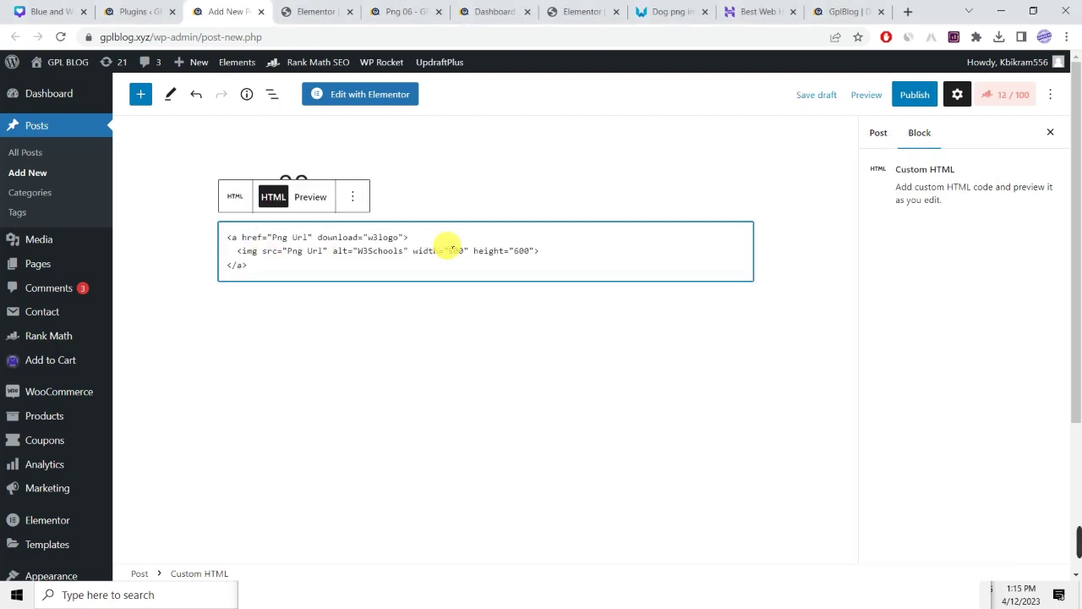
left_click(309, 198)
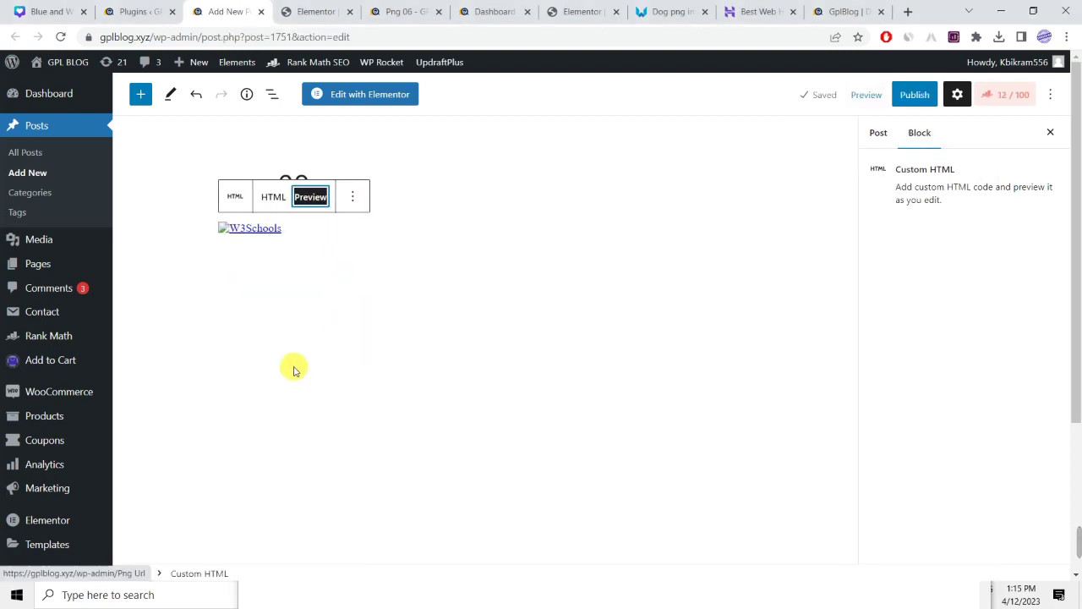
left_click(273, 197)
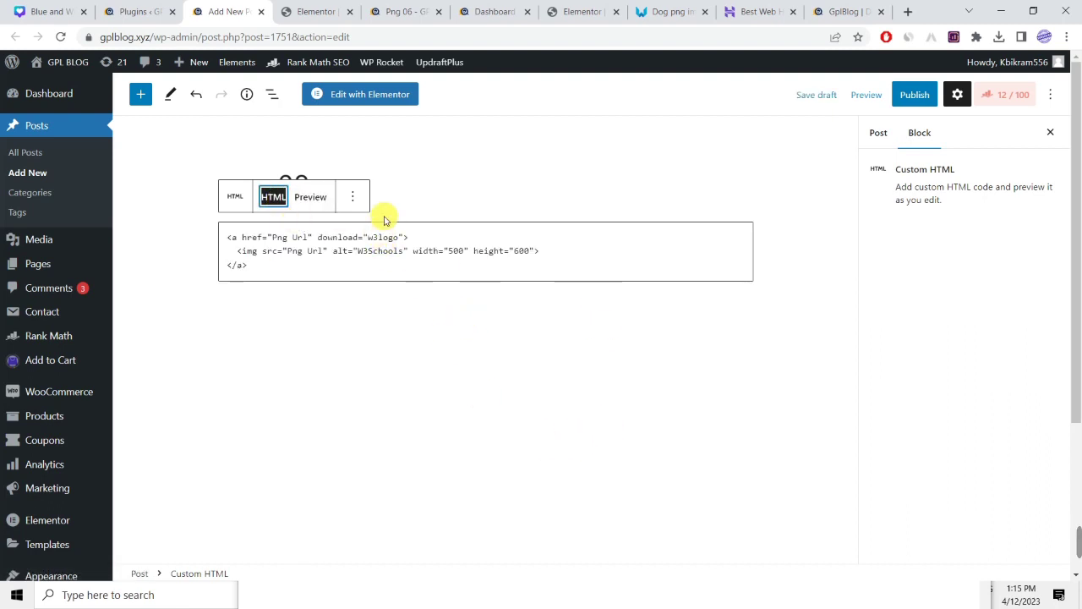
- Open the media library in a new browser tab and look through the uploaded PNG files
mouse_move(34, 245)
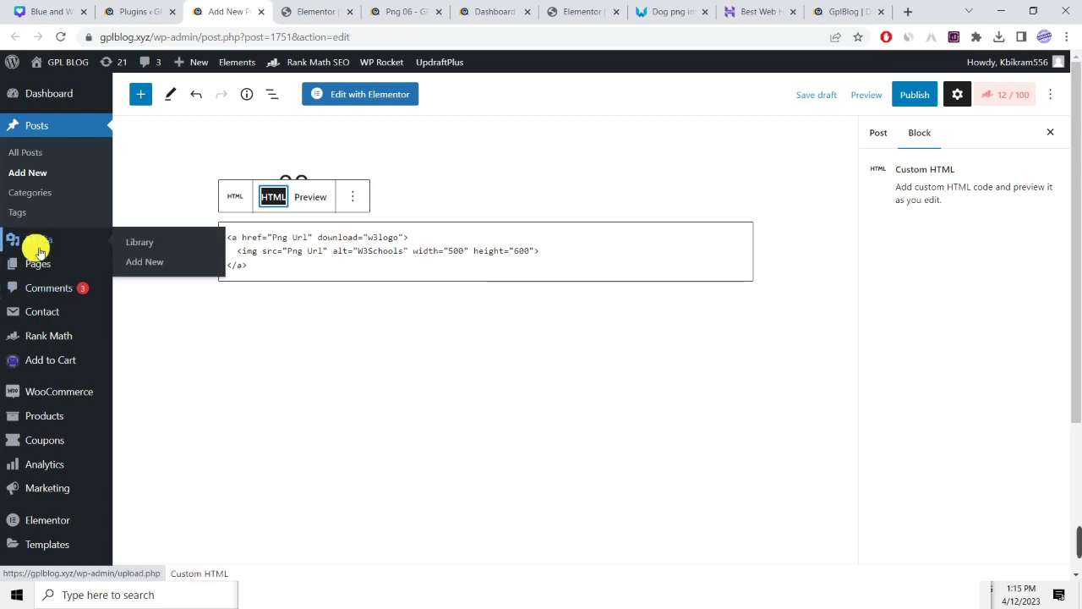
right_click(141, 244)
left_click(183, 249)
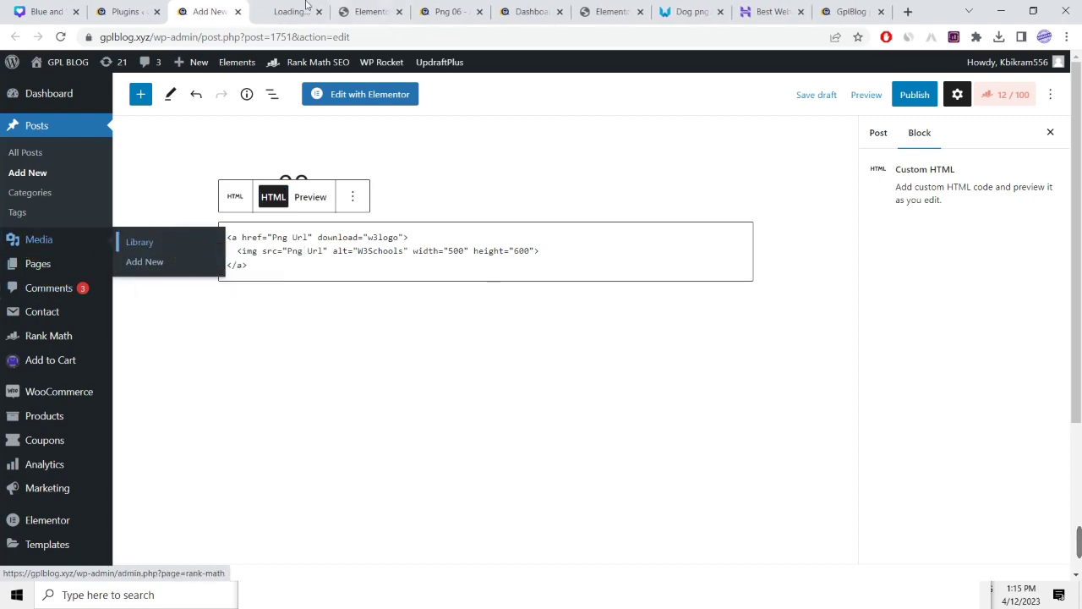
key("ctrl+Tab")
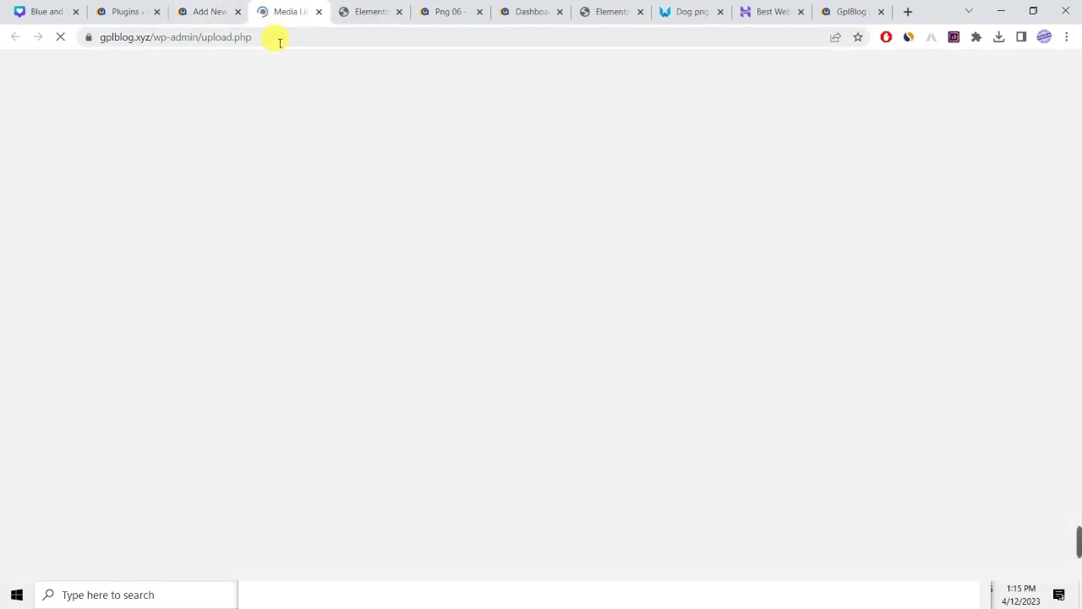
scroll(350, 292, "down", 12)
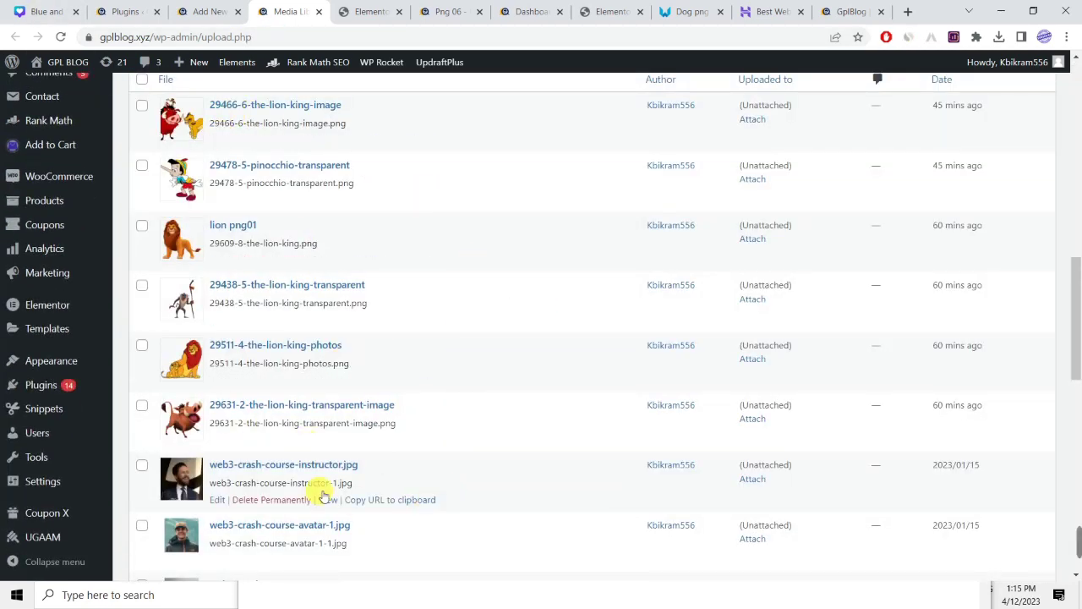
scroll(311, 380, "up", 3)
scroll(313, 345, "up", 3)
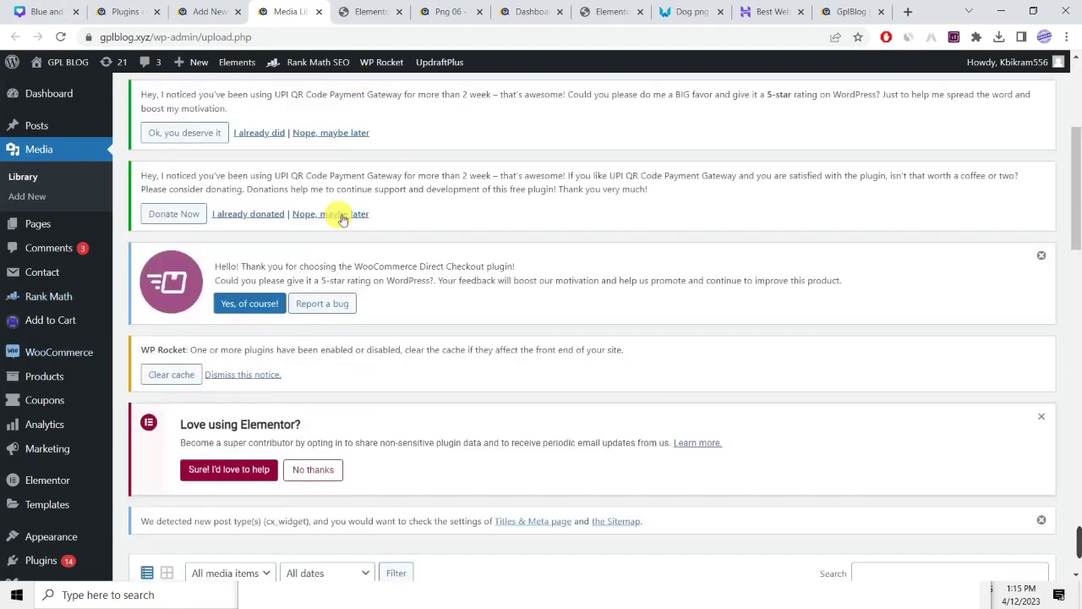
- Upload the w3logo (4) image from the Downloads folder to the media library and copy its file URL
scroll(462, 391, "down", 3)
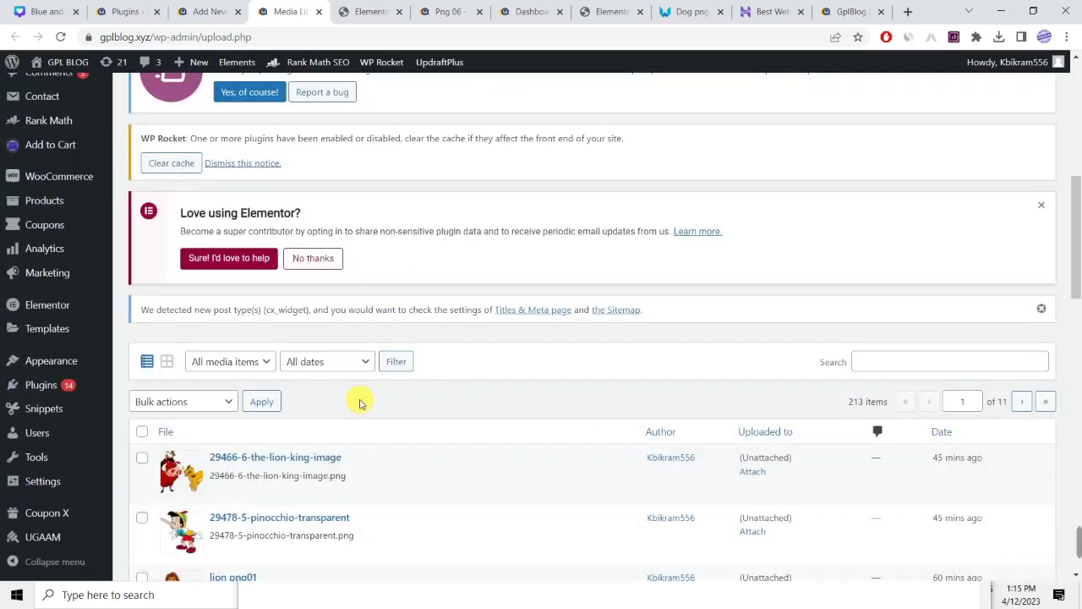
scroll(635, 296, "up", 10)
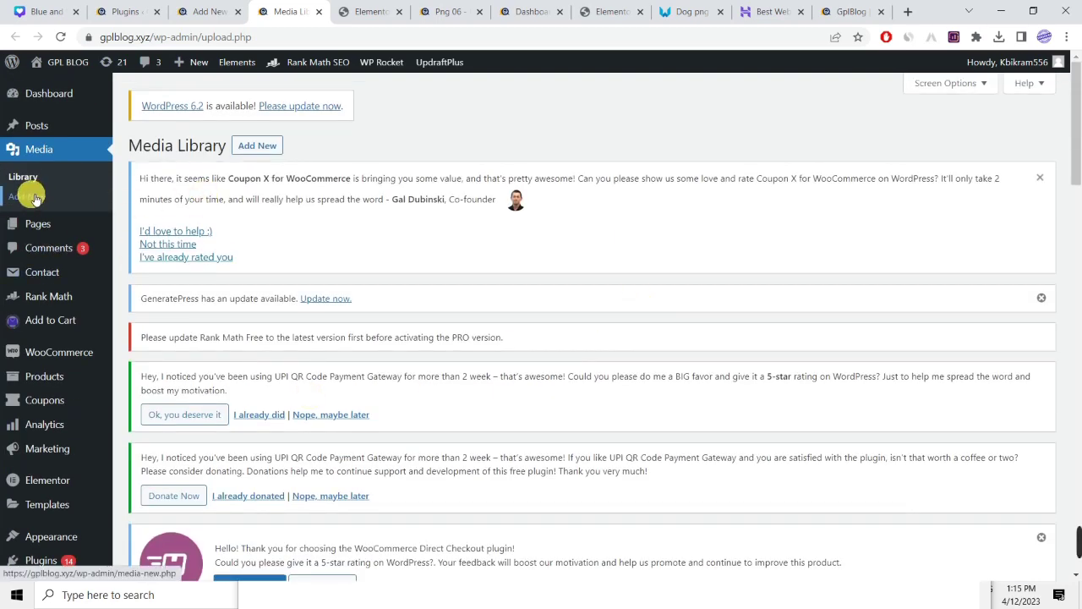
left_click(253, 148)
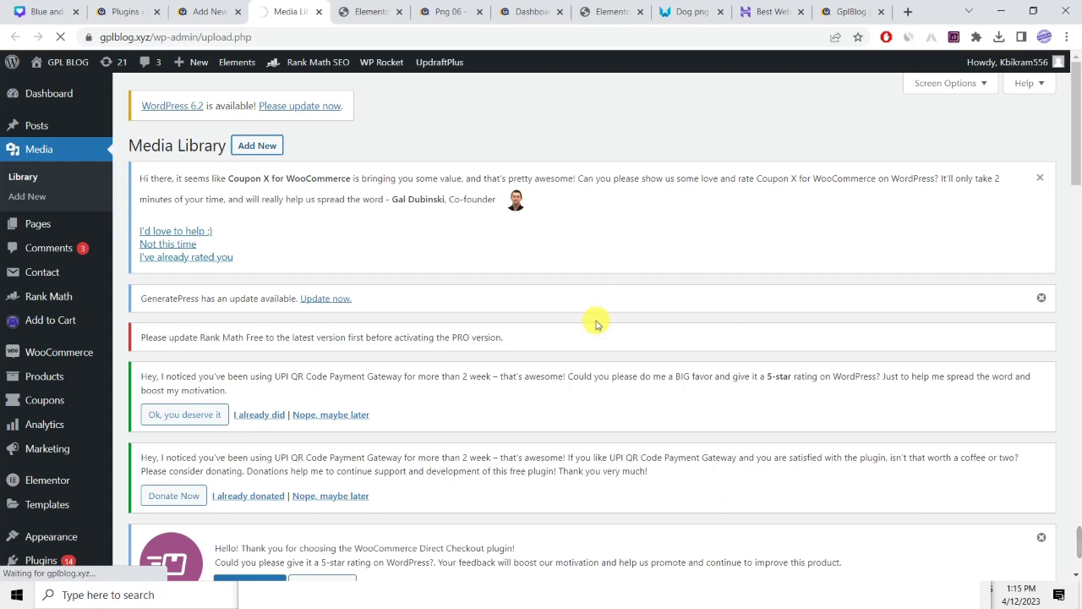
scroll(482, 237, "down", 5)
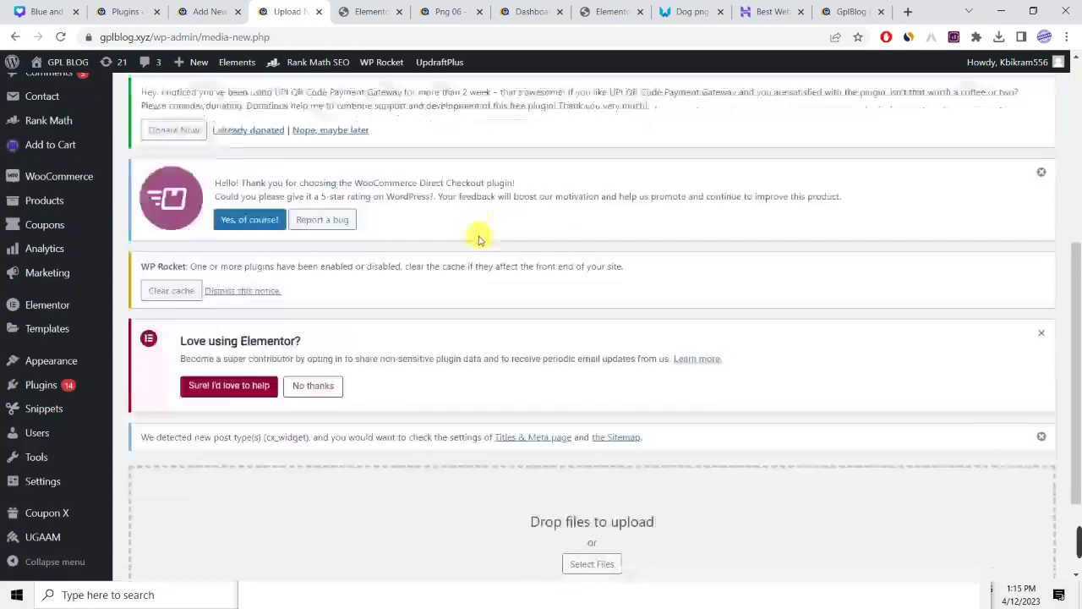
left_click(593, 437)
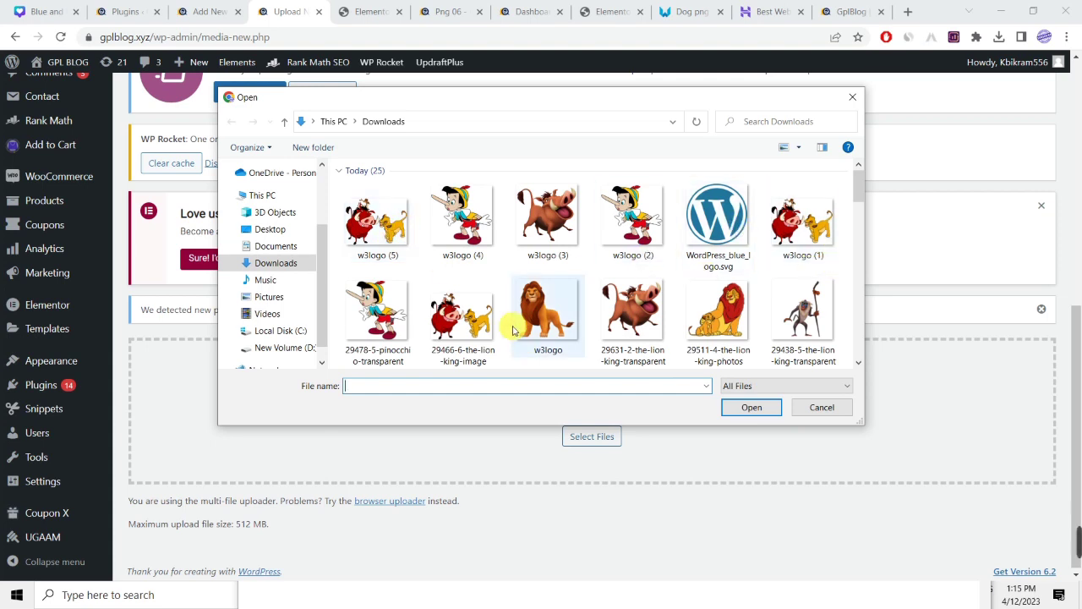
scroll(725, 263, "down", 1)
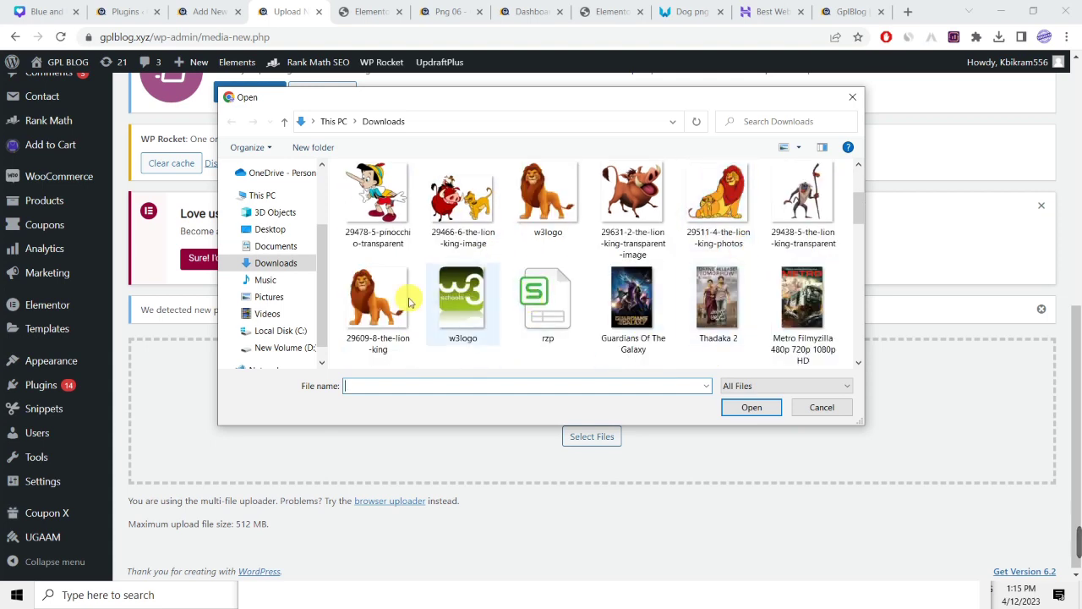
left_click(633, 301)
scroll(702, 342, "up", 1)
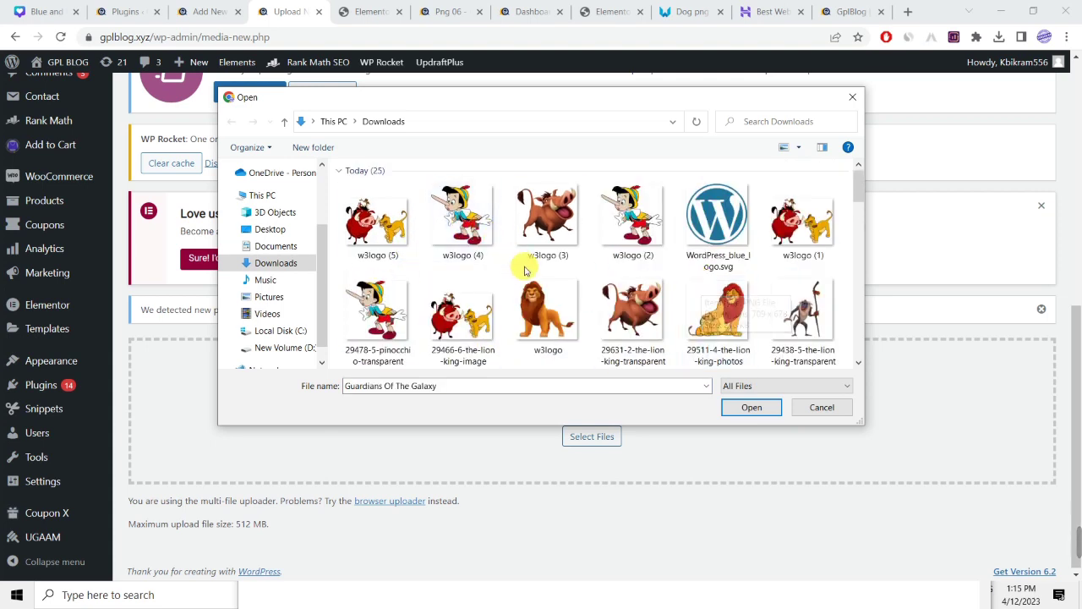
left_click(448, 214)
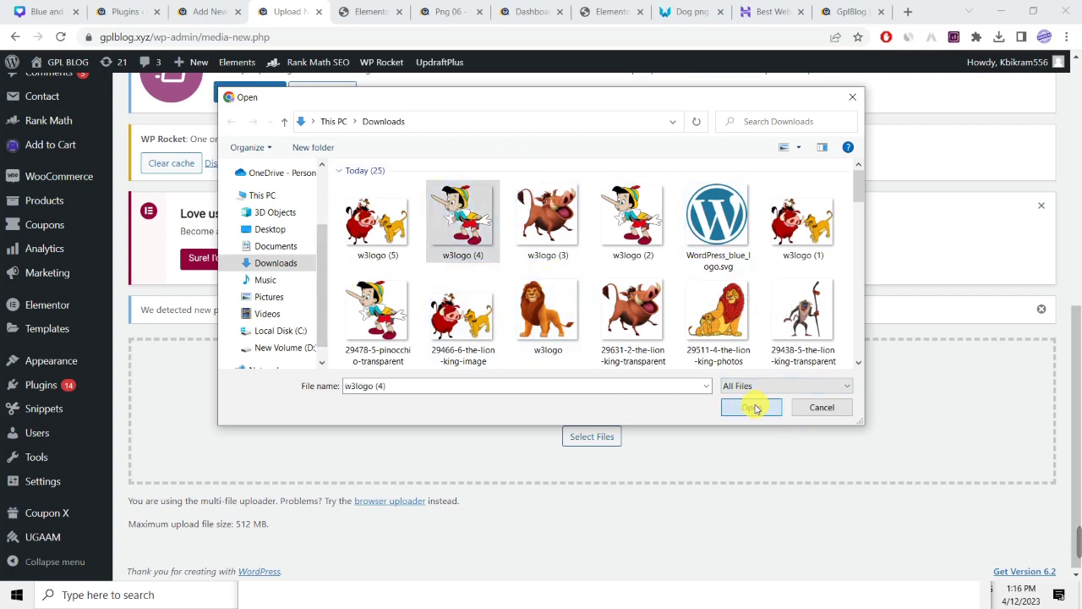
left_click(752, 407)
scroll(973, 377, "down", 1)
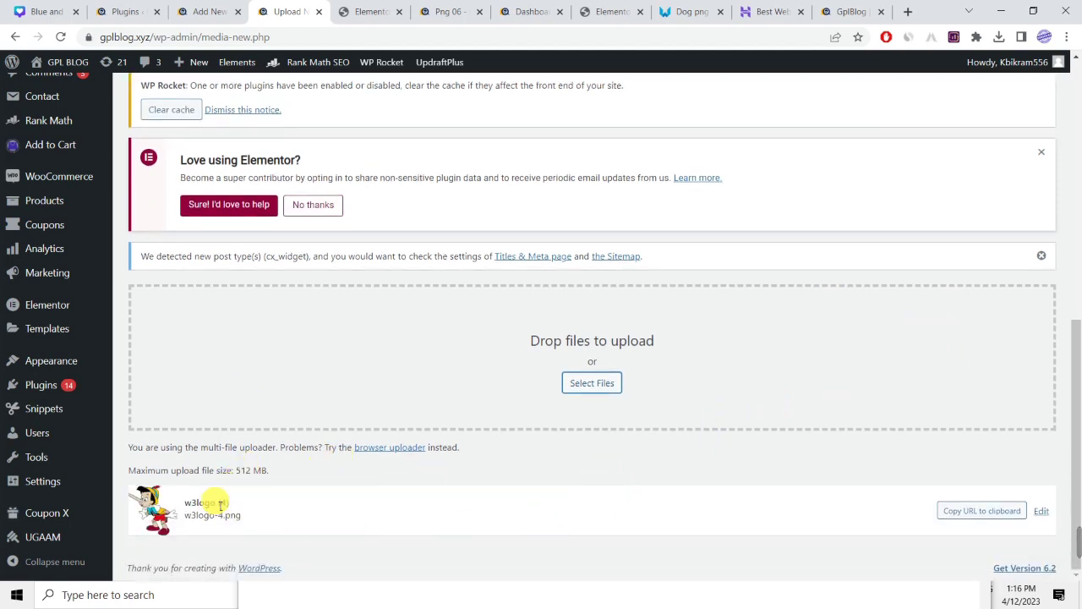
left_click(981, 512)
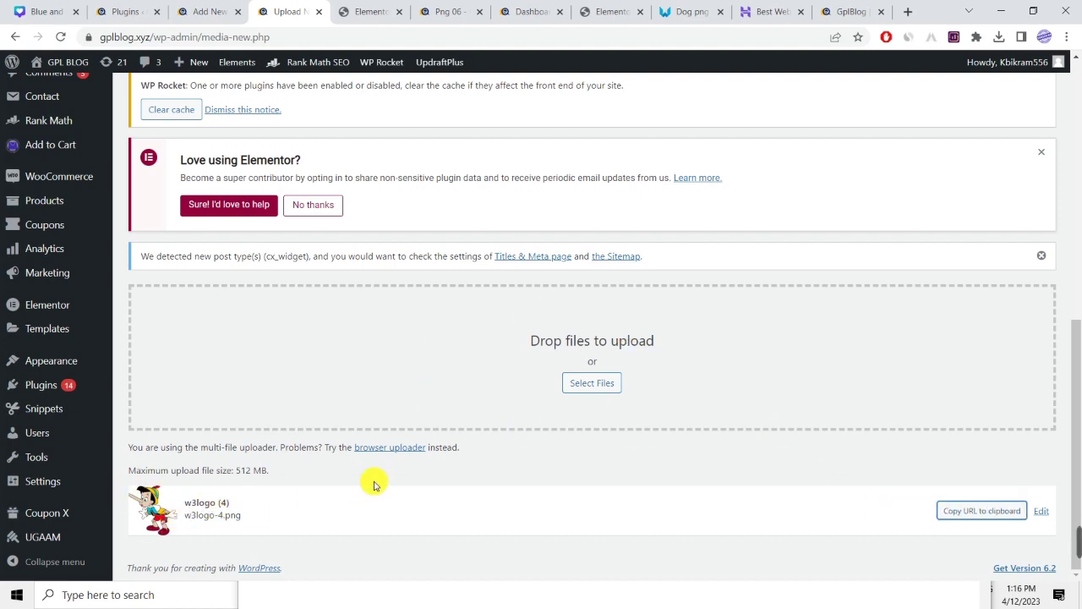
- Replace both Png Url placeholders in the new post's Custom HTML block with the copied w3logo-4.png URL
left_click(359, 10)
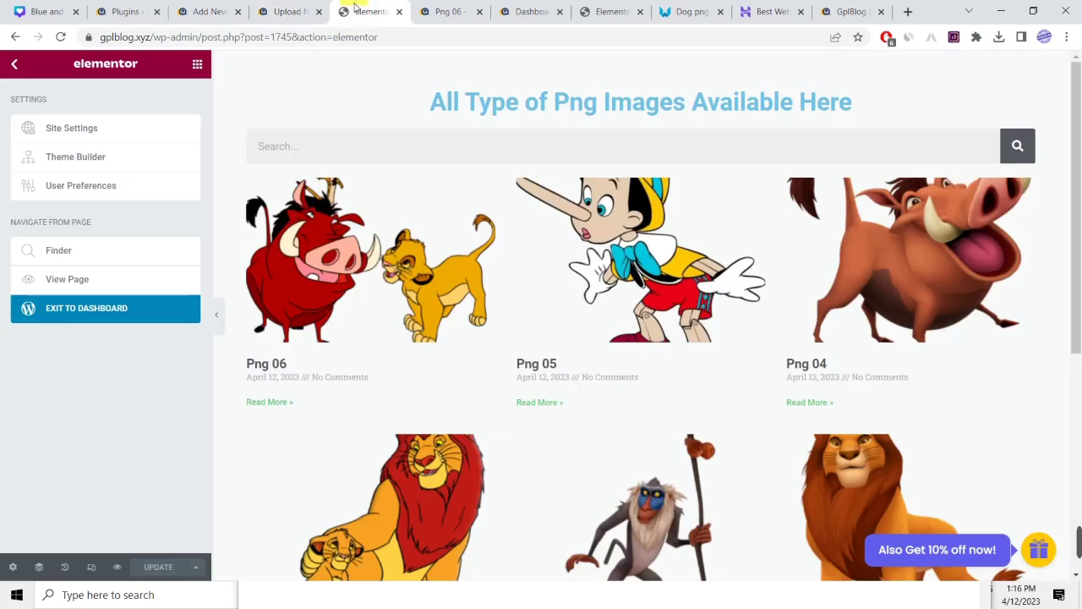
left_click(207, 11)
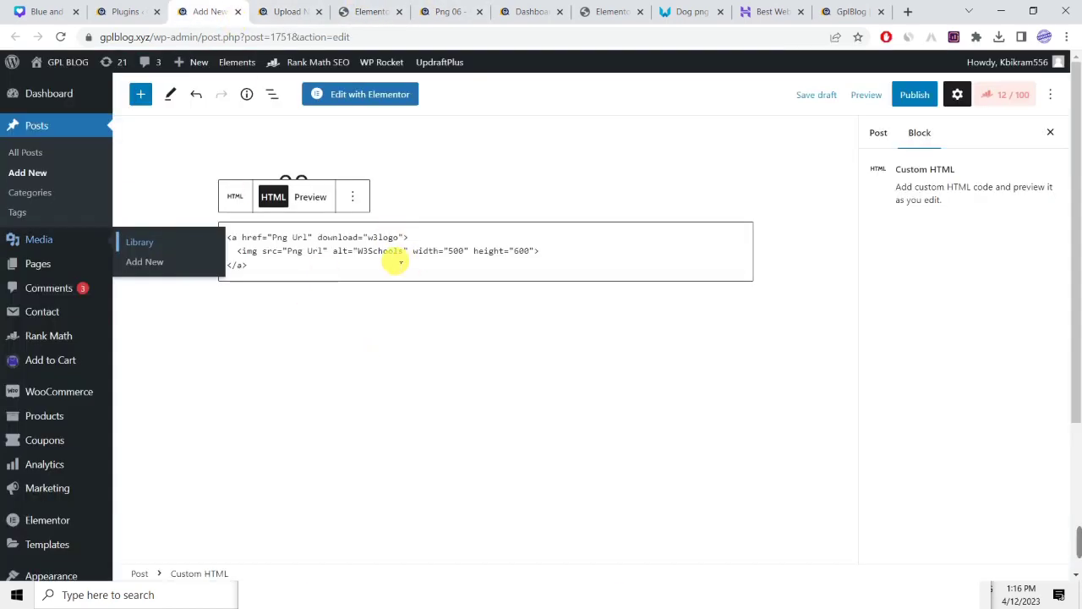
left_click(279, 239)
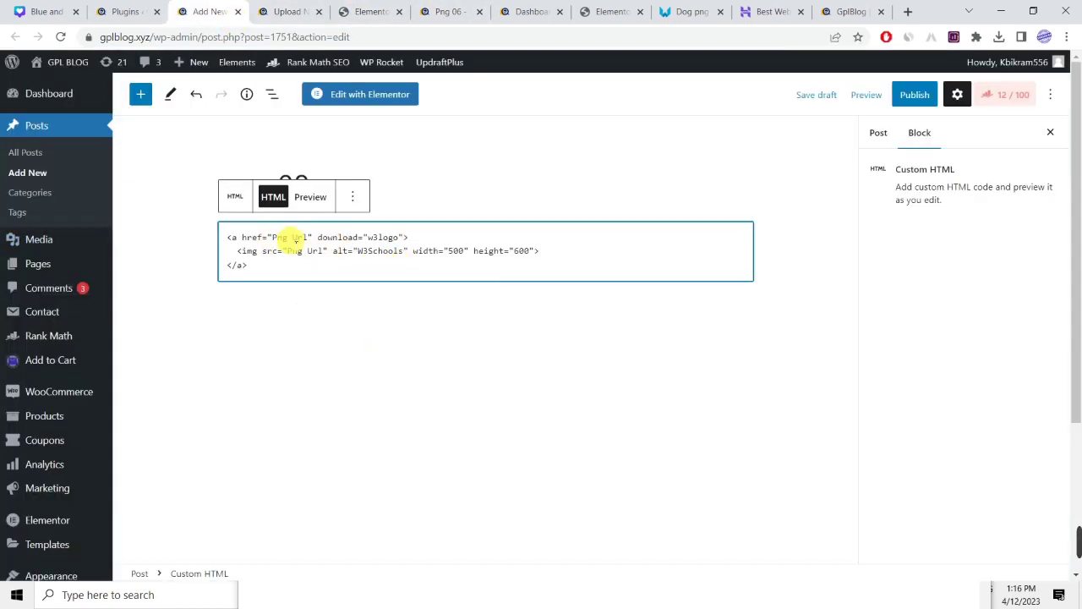
left_click_drag(309, 237, 280, 238)
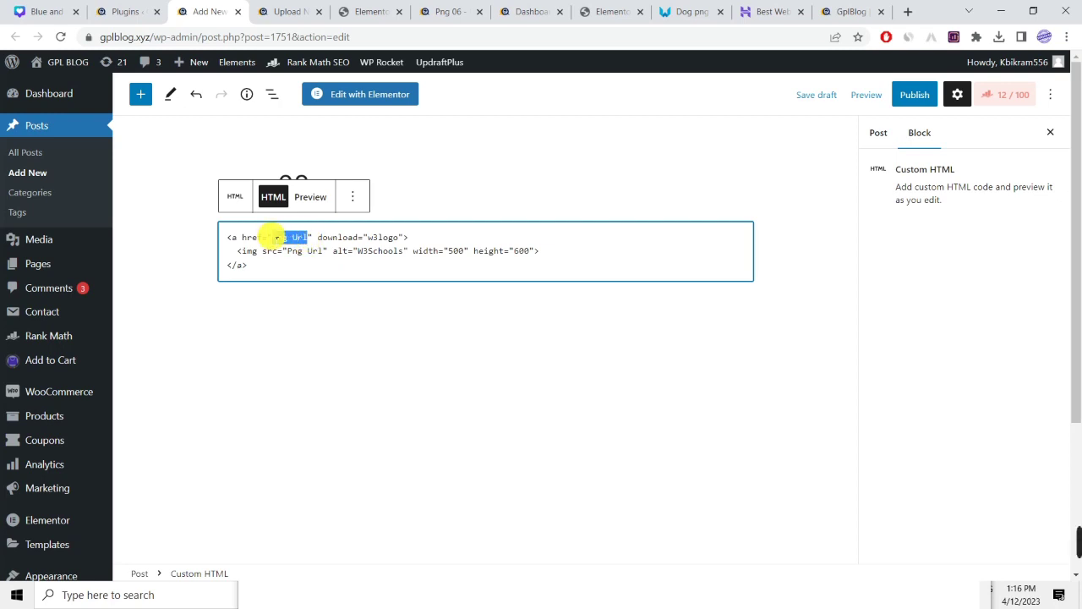
key("ctrl+v")
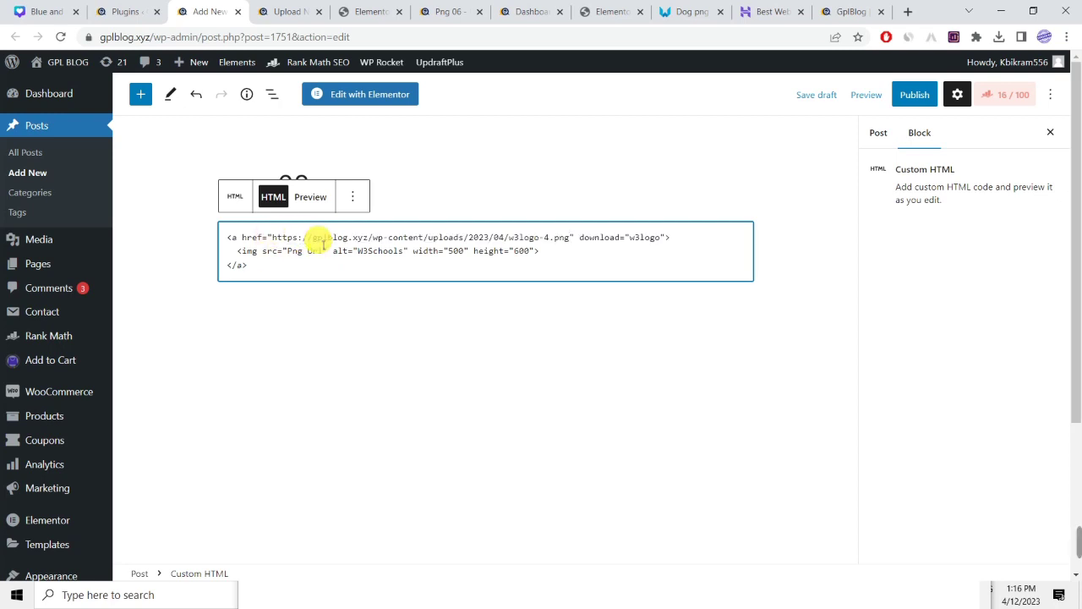
left_click_drag(325, 252, 299, 251)
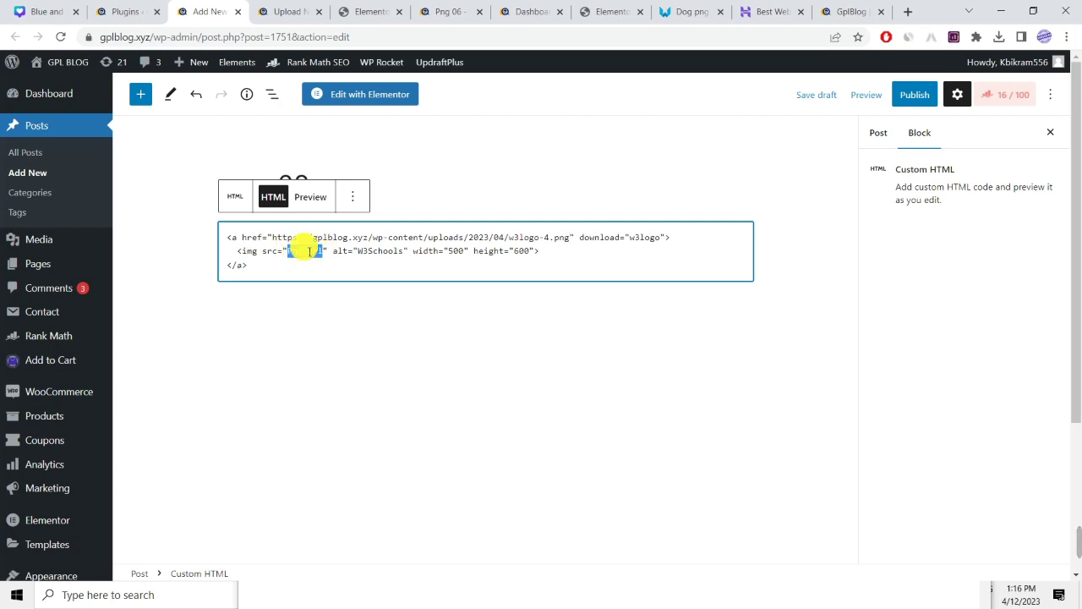
key("ctrl+v")
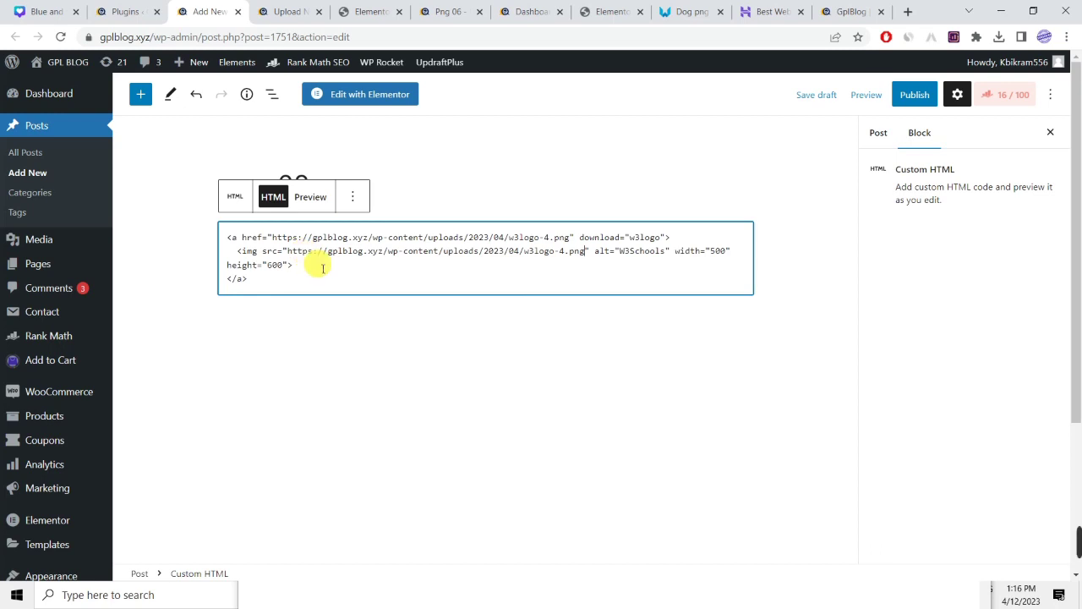
- Preview the Custom HTML block, review the image's width and height attributes in the code, and preview the block again
left_click(313, 200)
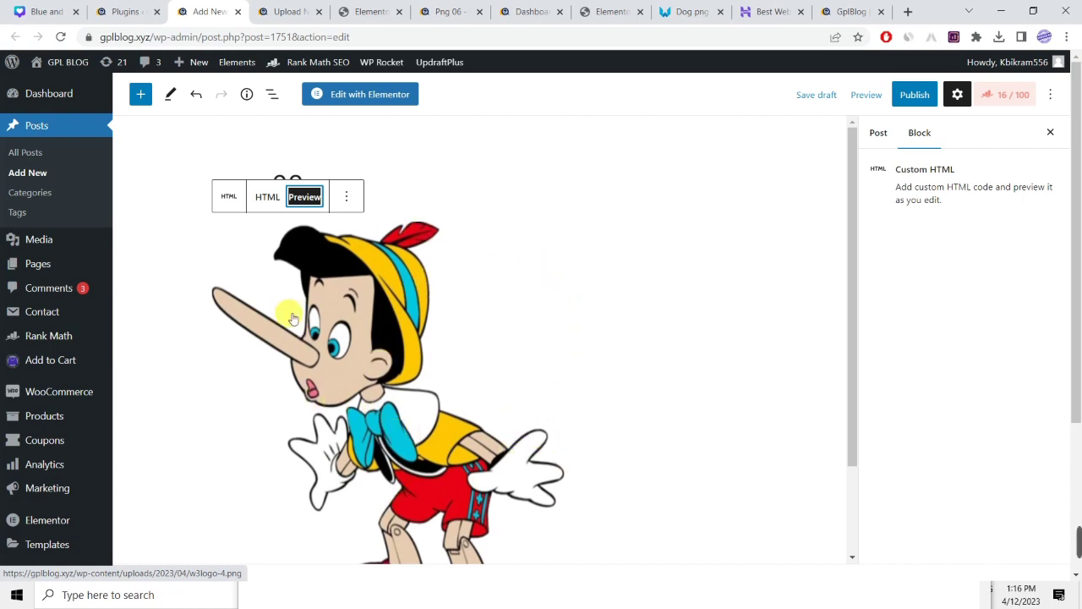
left_click(267, 197)
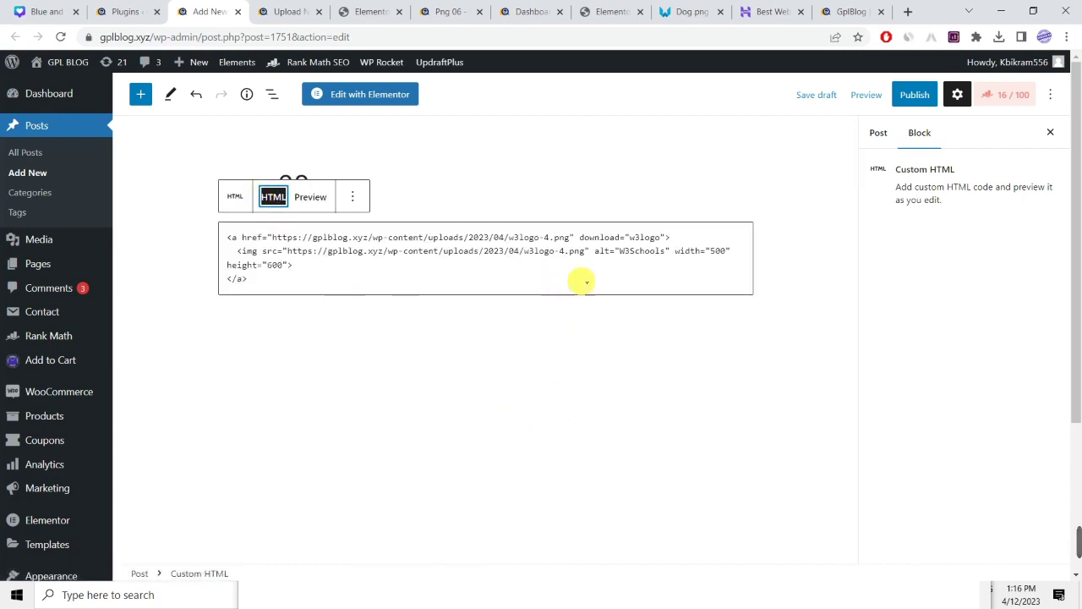
double_click(721, 251)
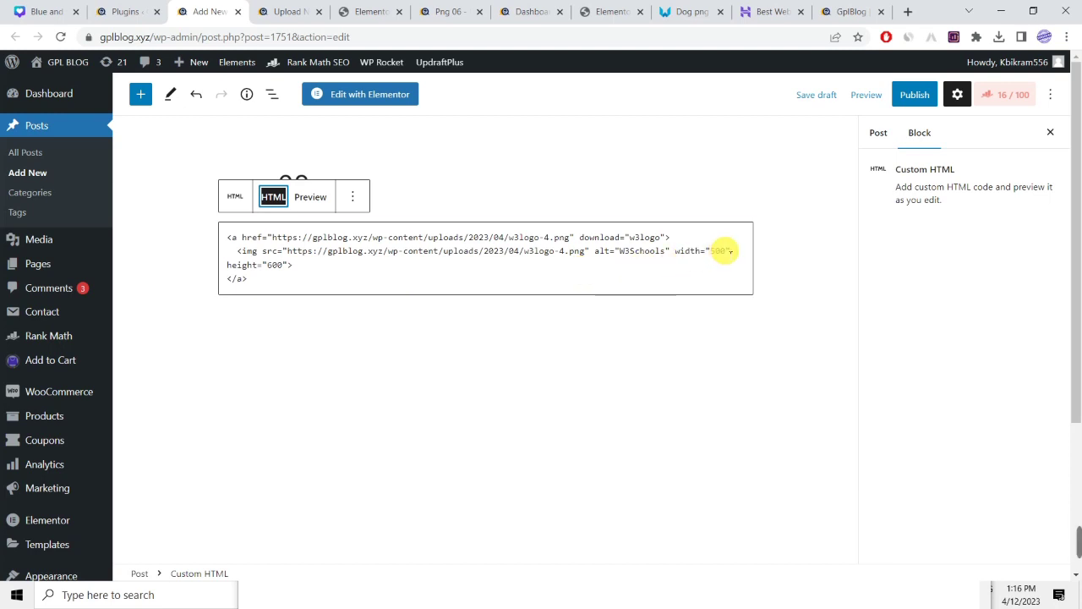
double_click(719, 251)
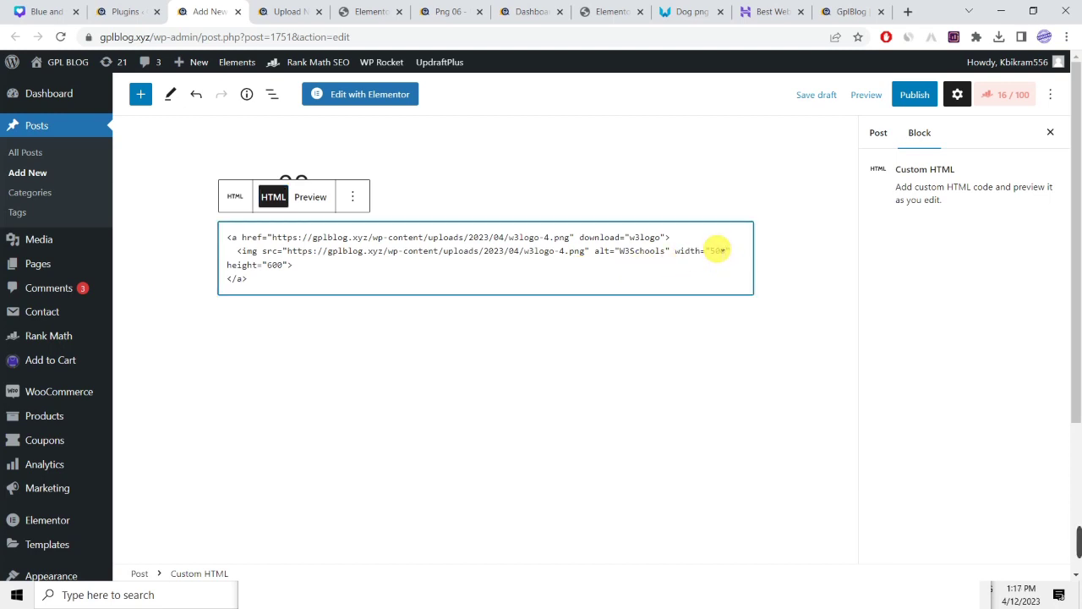
double_click(279, 264)
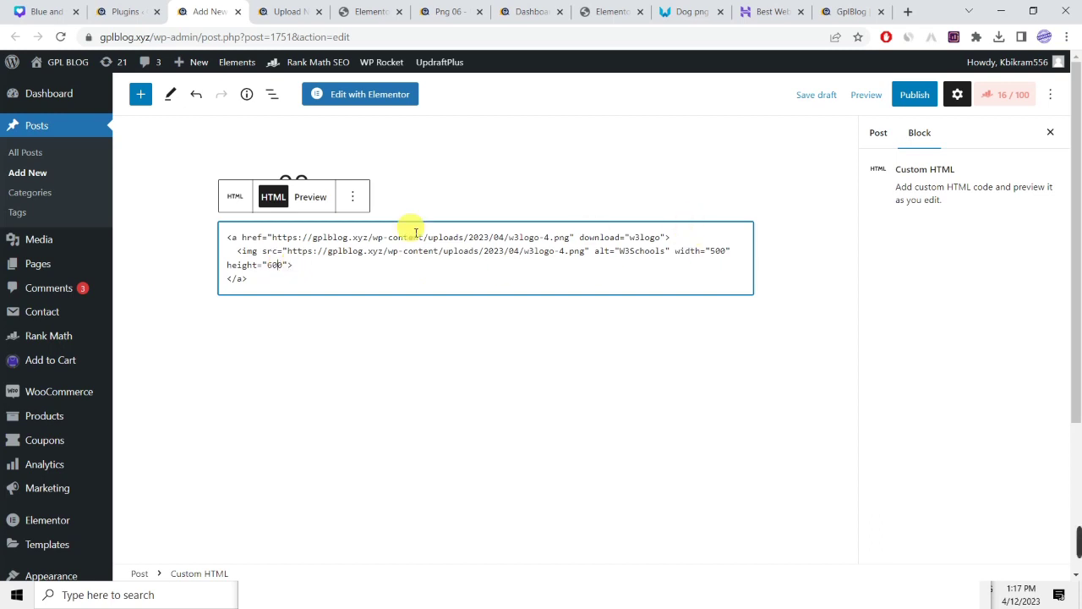
left_click(312, 196)
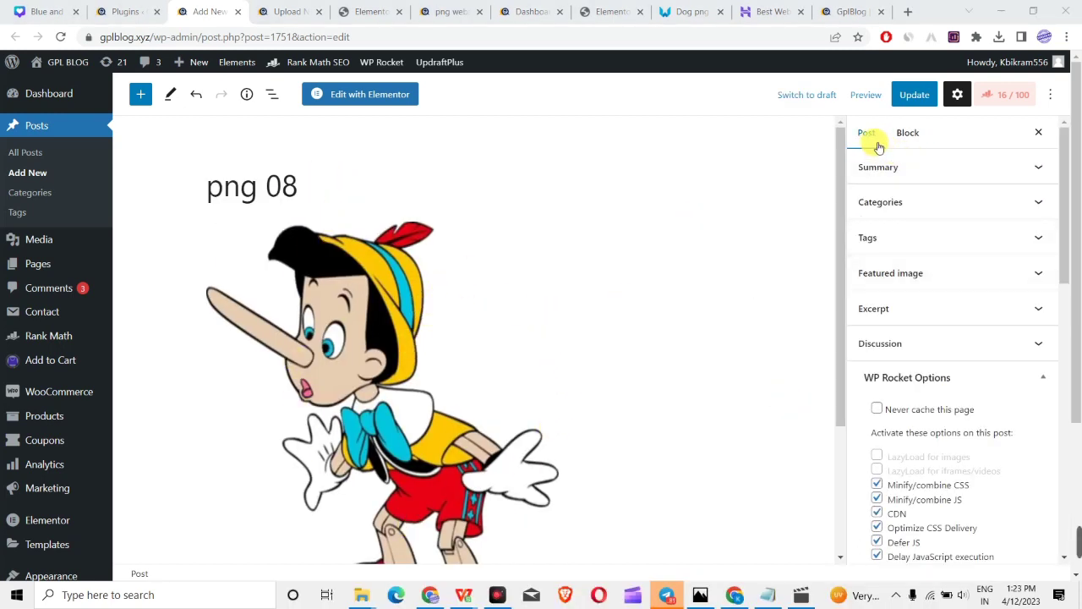
- Set w3logo-4.png from the media library as the post's featured image
left_click(924, 279)
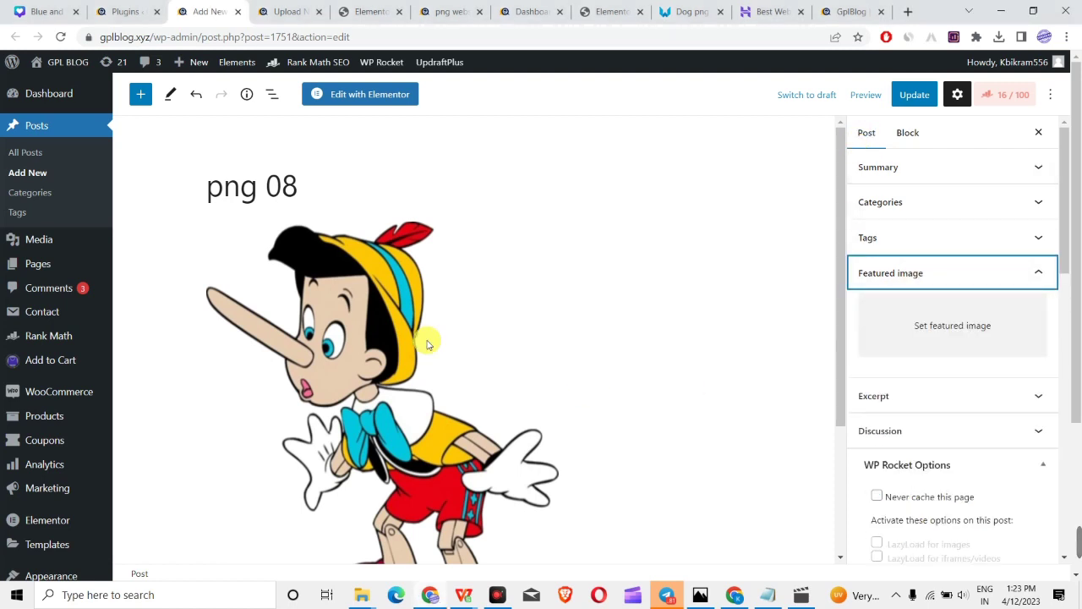
left_click(958, 329)
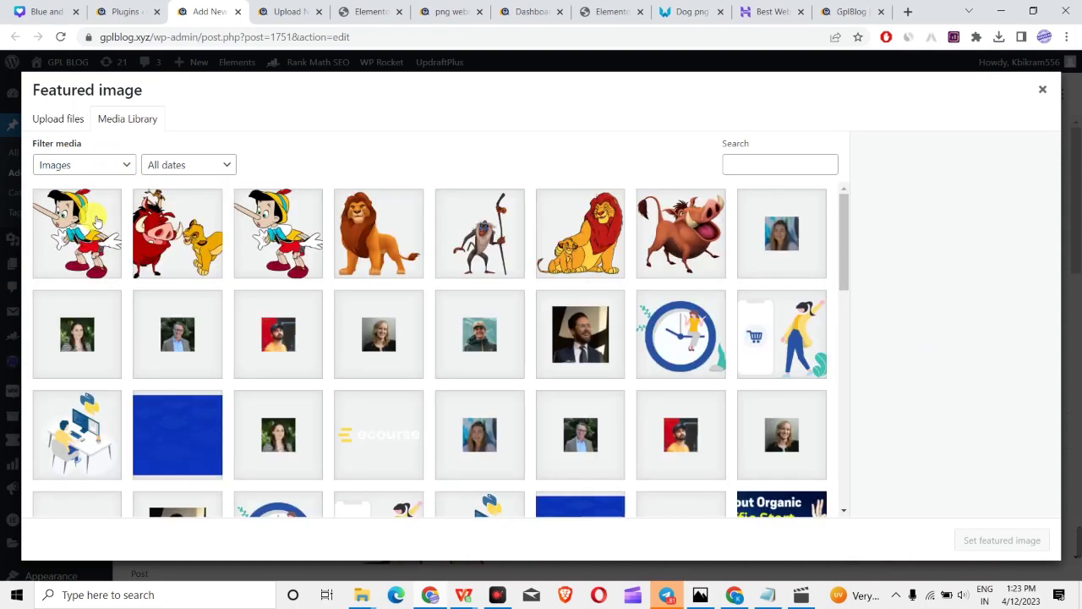
left_click(97, 222)
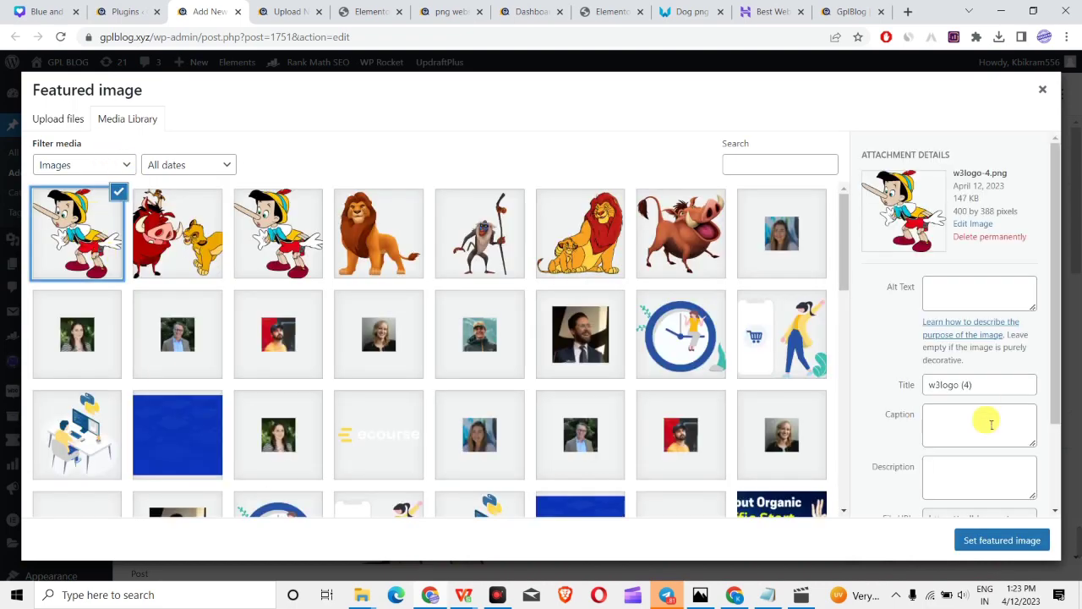
left_click(977, 542)
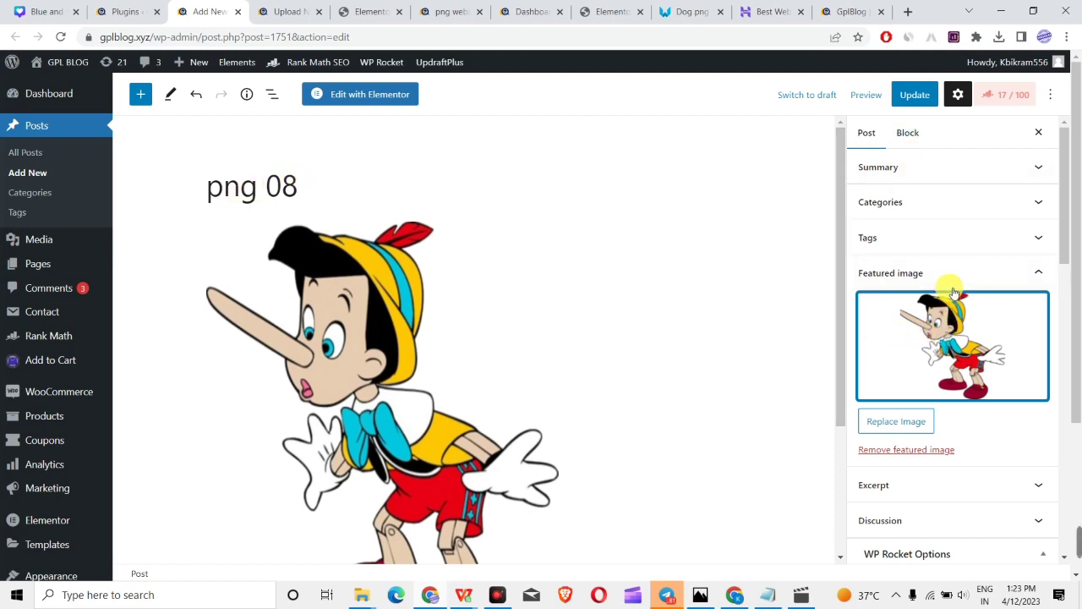
left_click(930, 279)
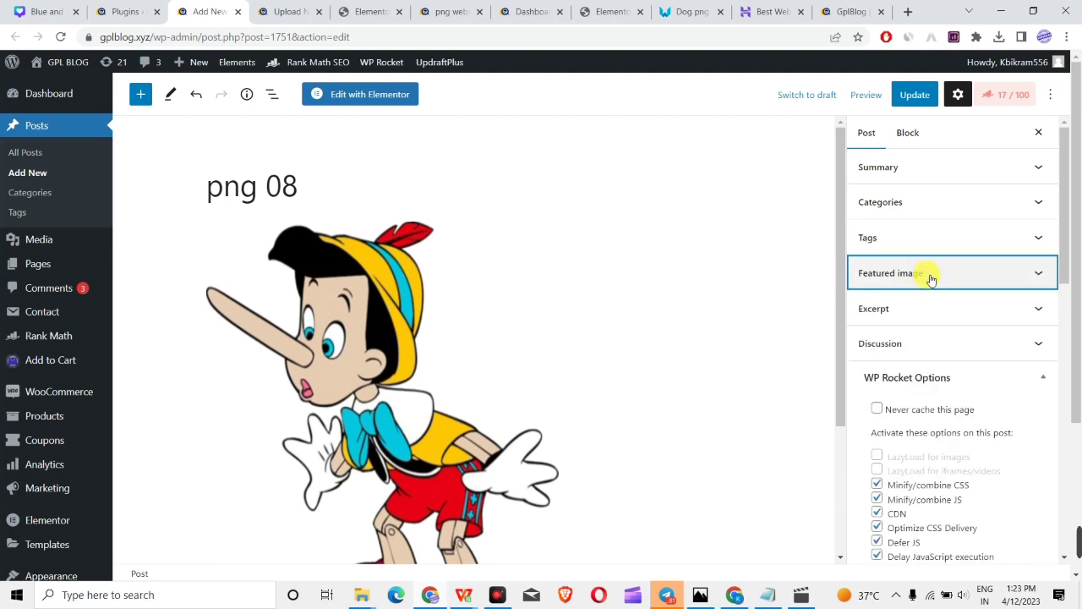
scroll(495, 252, "down", 2)
scroll(495, 252, "down", 1)
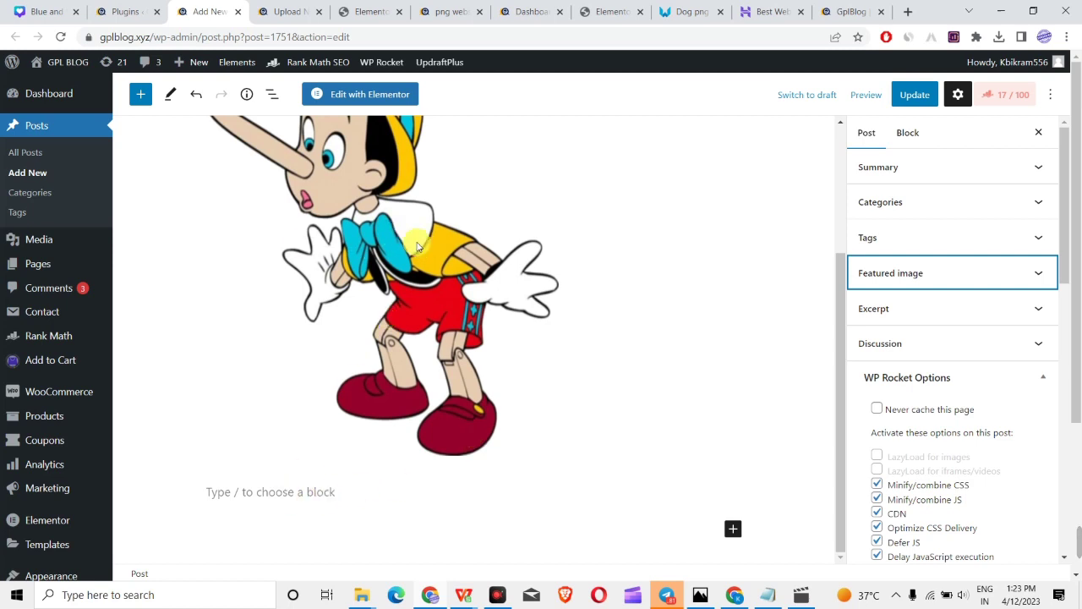
left_click(258, 491)
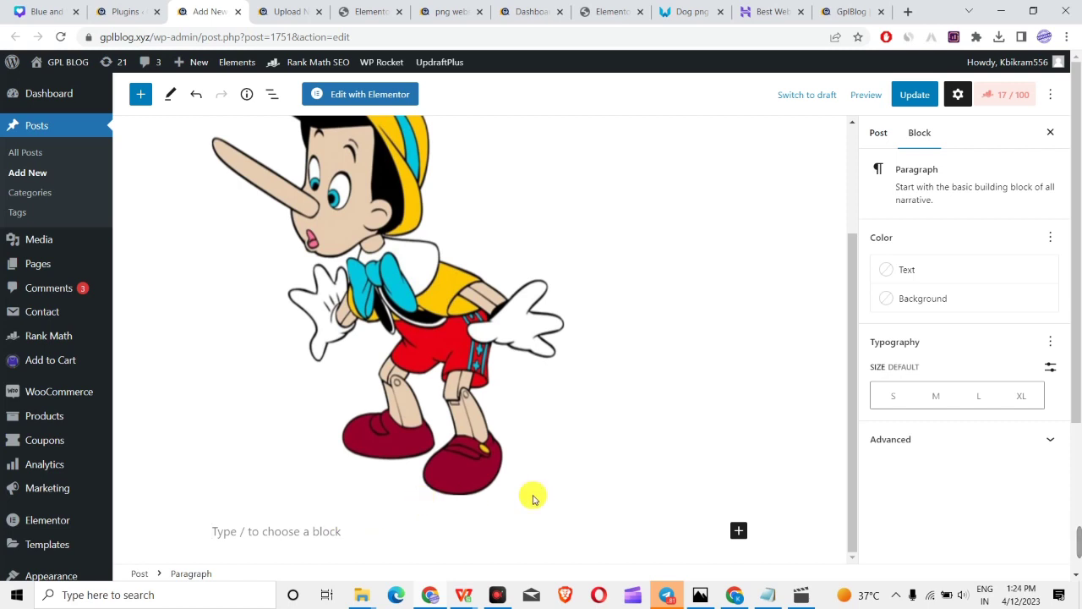
scroll(380, 360, "up", 2)
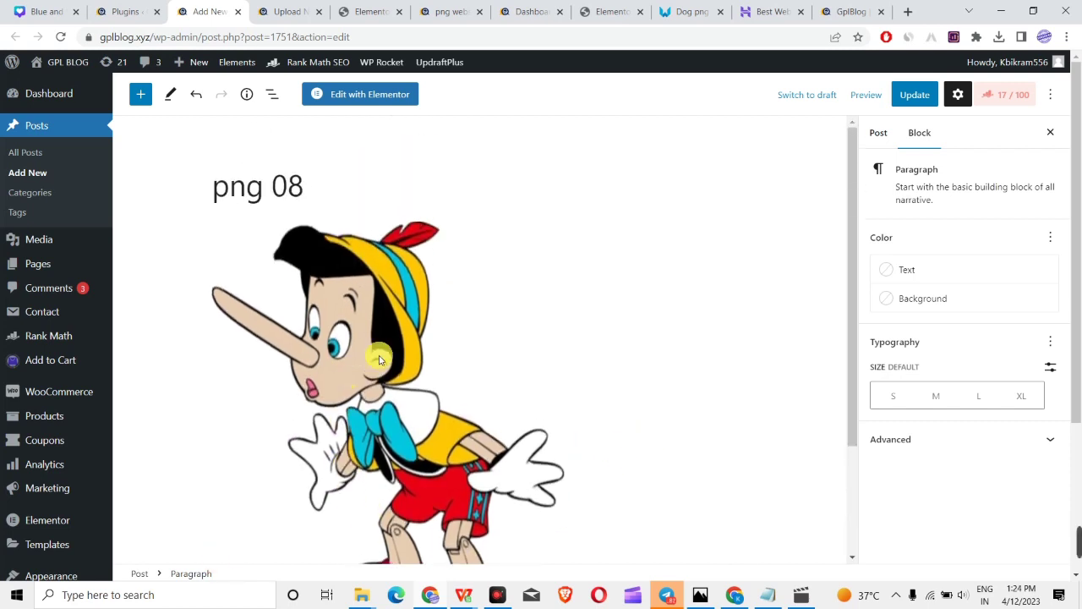
left_click(880, 133)
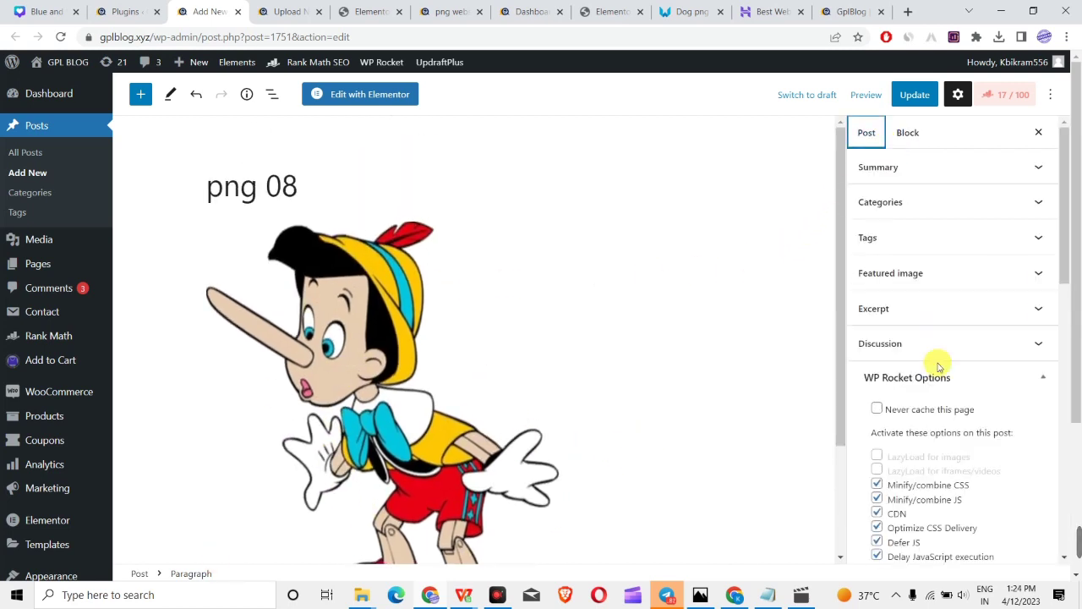
- Update the png 08 post and test the image download from its published page in a new browser tab
left_click(920, 97)
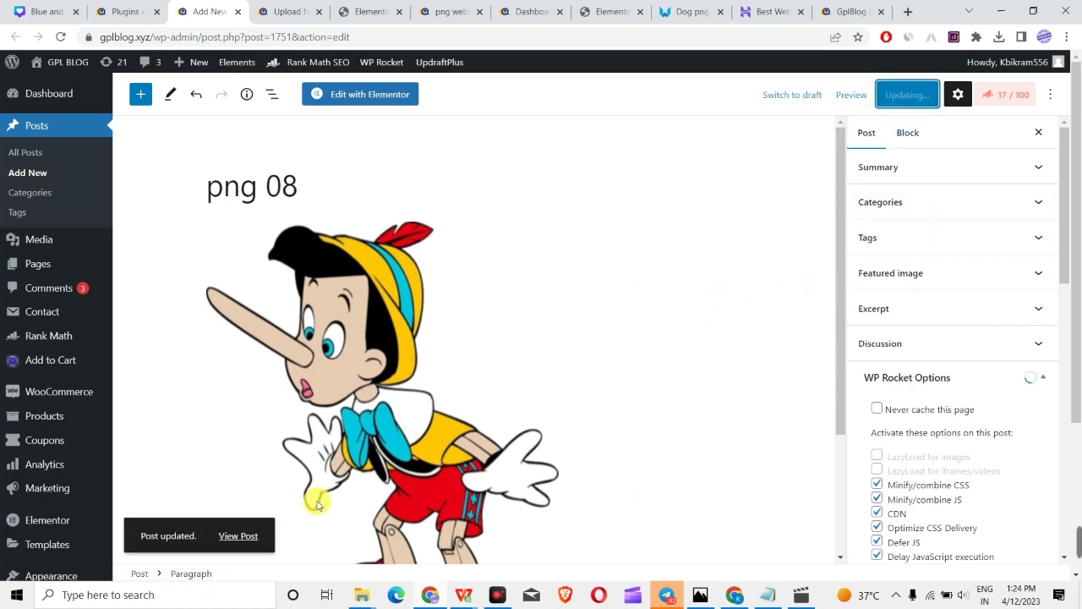
right_click(238, 534)
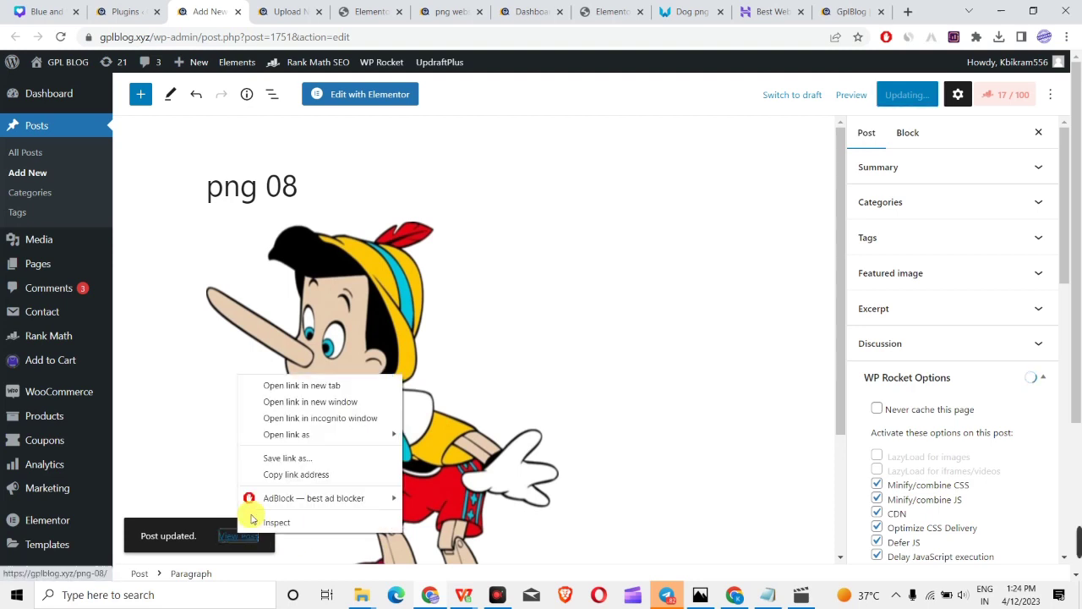
left_click(292, 385)
left_click(266, 11)
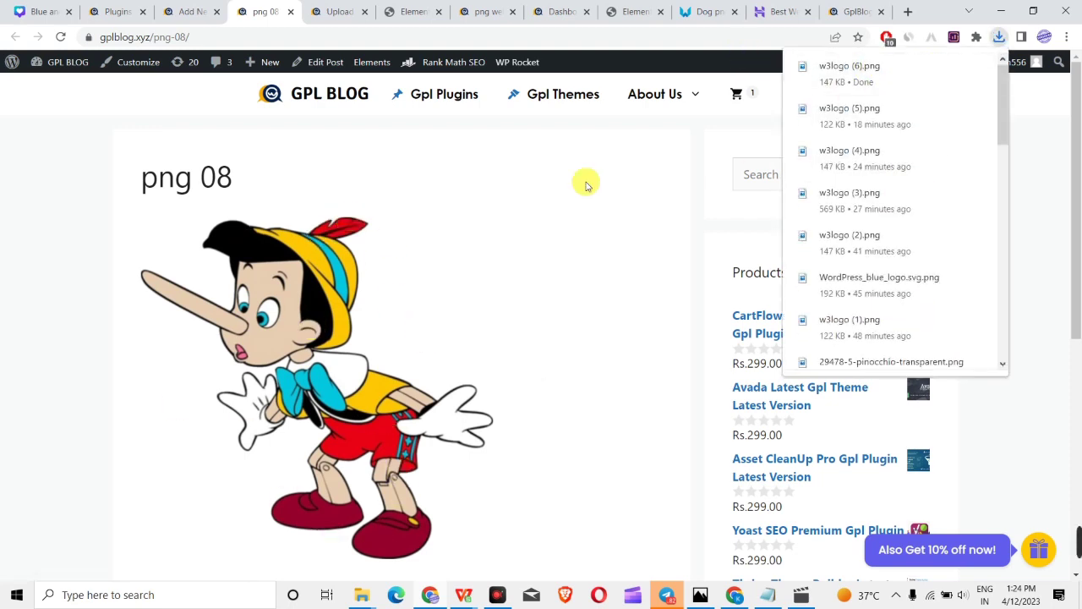
- Return to the Elementor page, bring up the HTML download snippet in Notepad to review it, and minimize Notepad
left_click(414, 11)
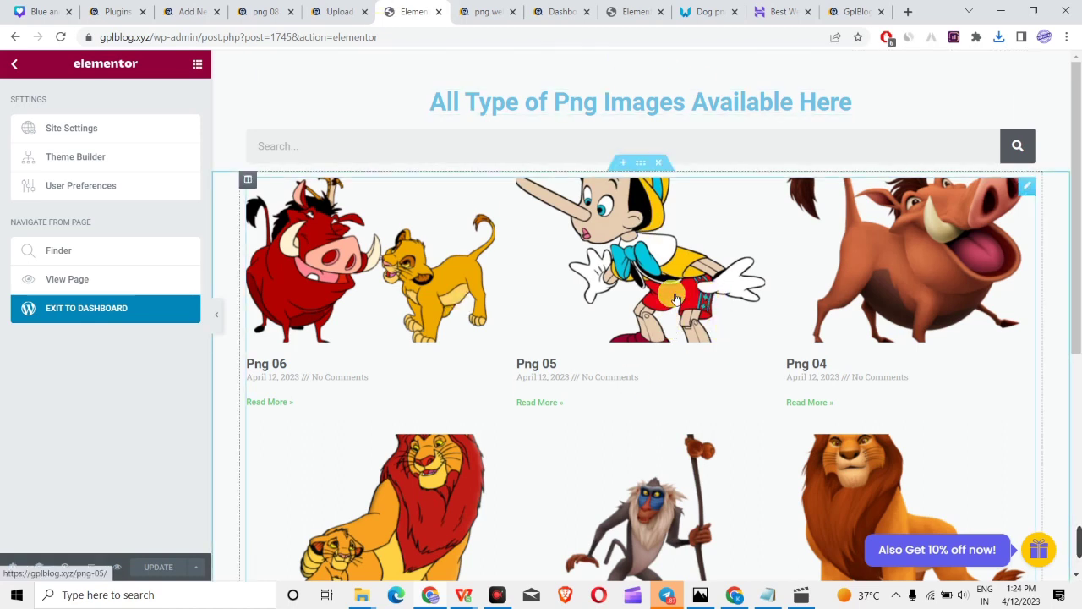
left_click(768, 594)
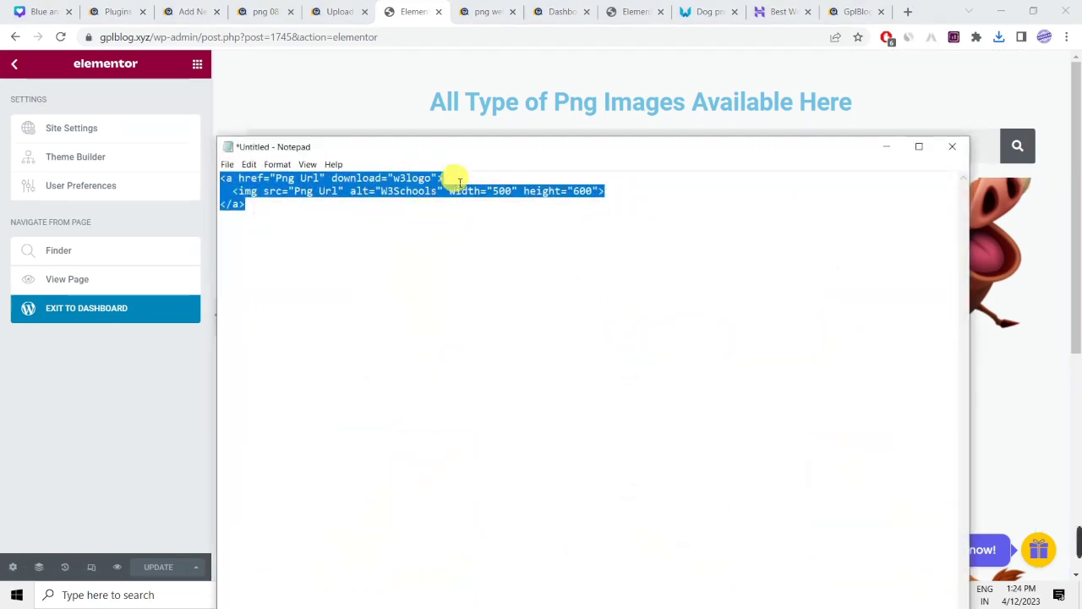
left_click_drag(464, 148, 455, 127)
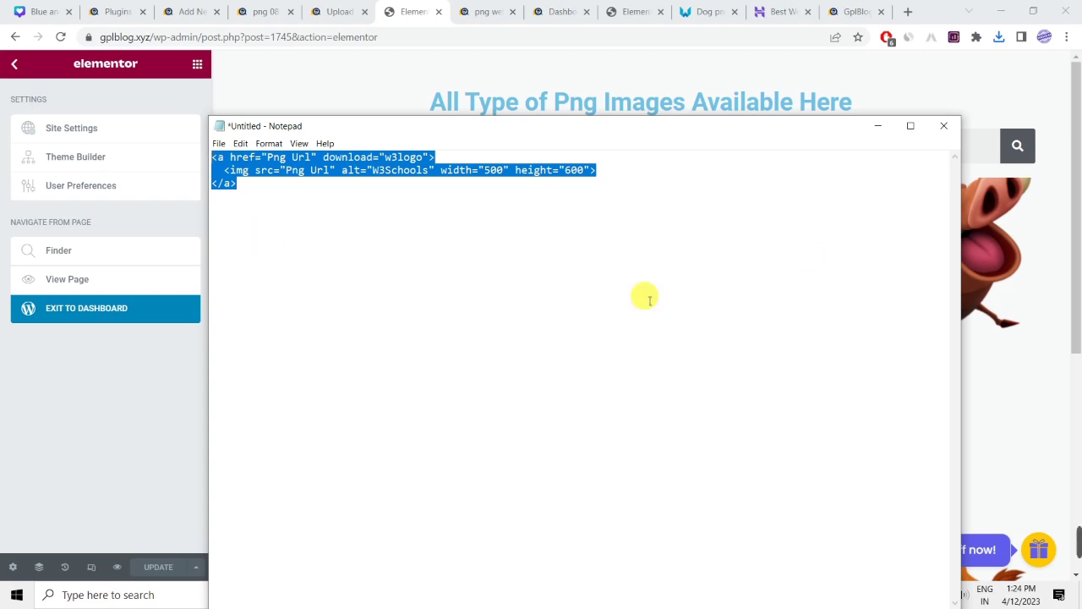
left_click(880, 131)
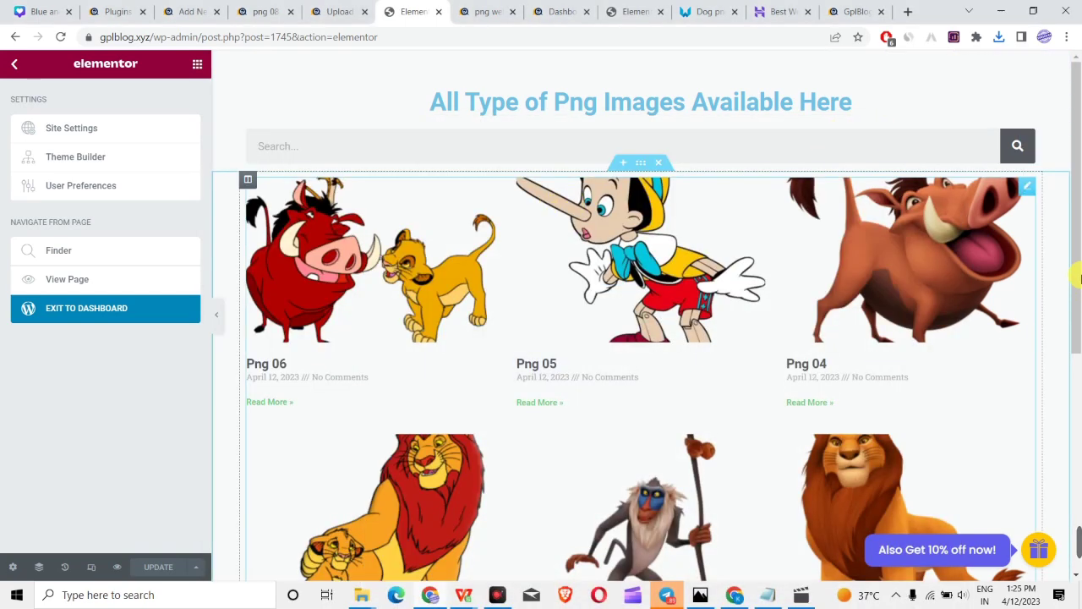